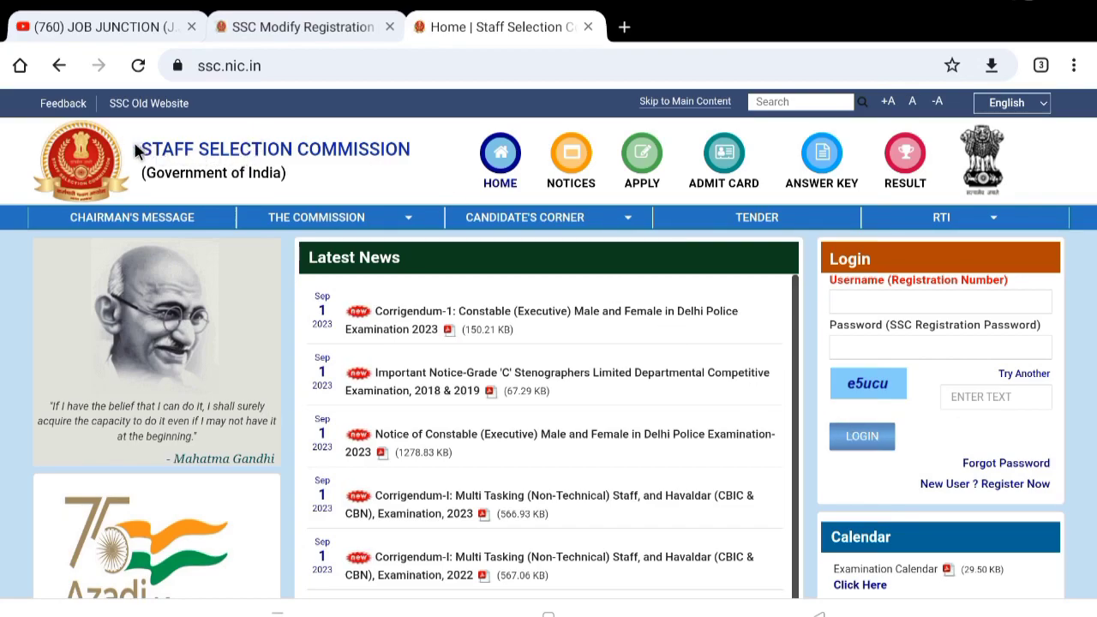
Switch to the open SSC Modify Registration page and go to the Aadhaar question under Basic Details
mouse_move(408, 218)
click(362, 34)
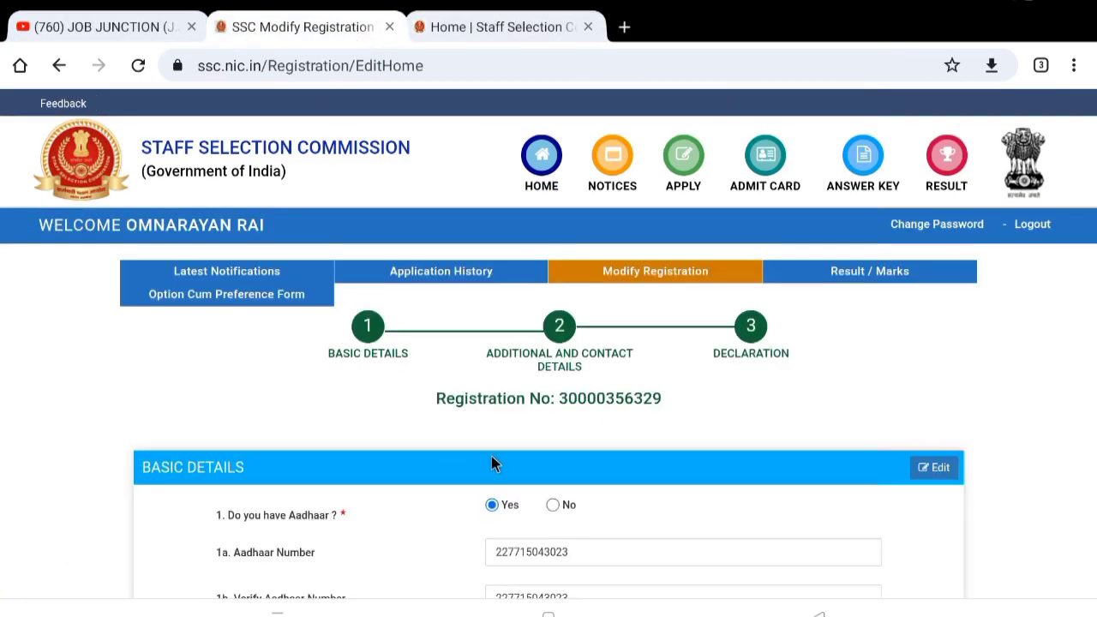
scroll(490, 457, down, 3)
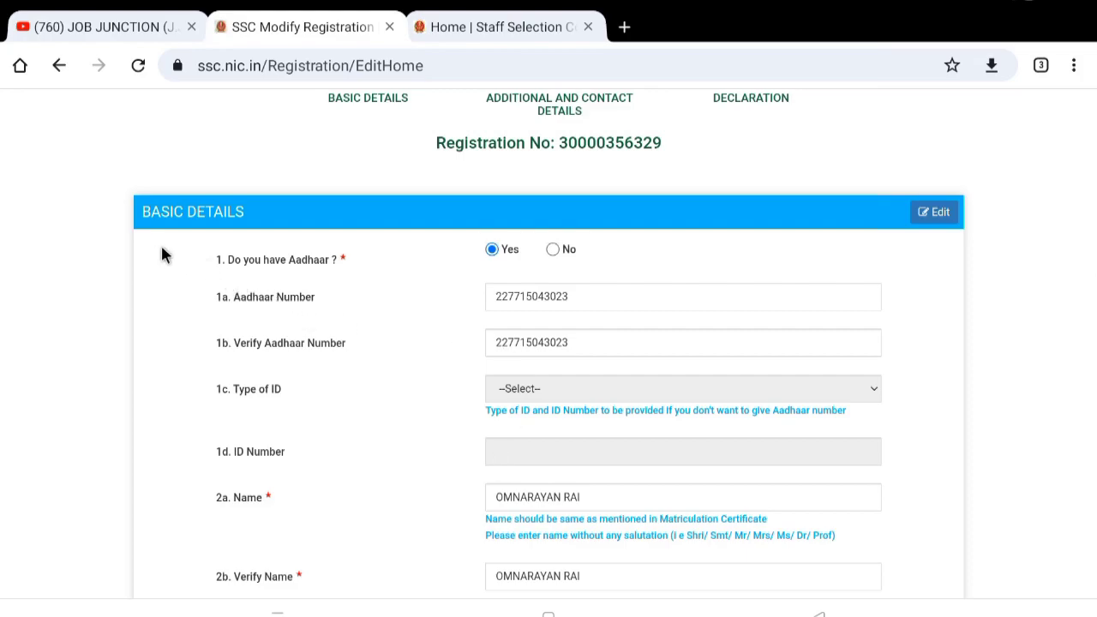
drag(250, 223, 132, 217)
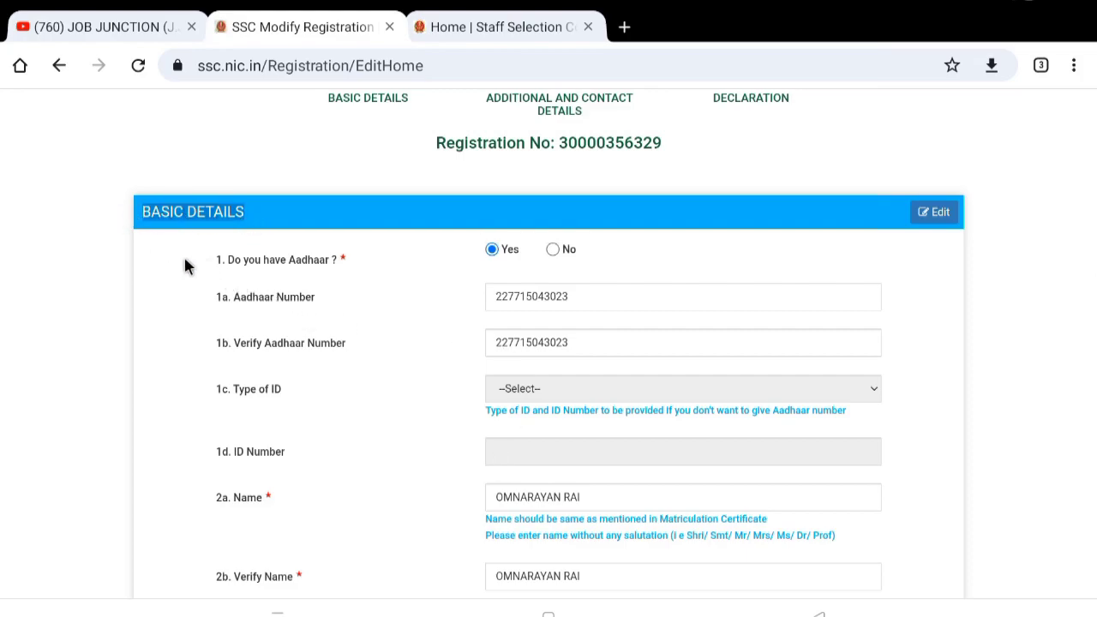
drag(215, 259, 340, 259)
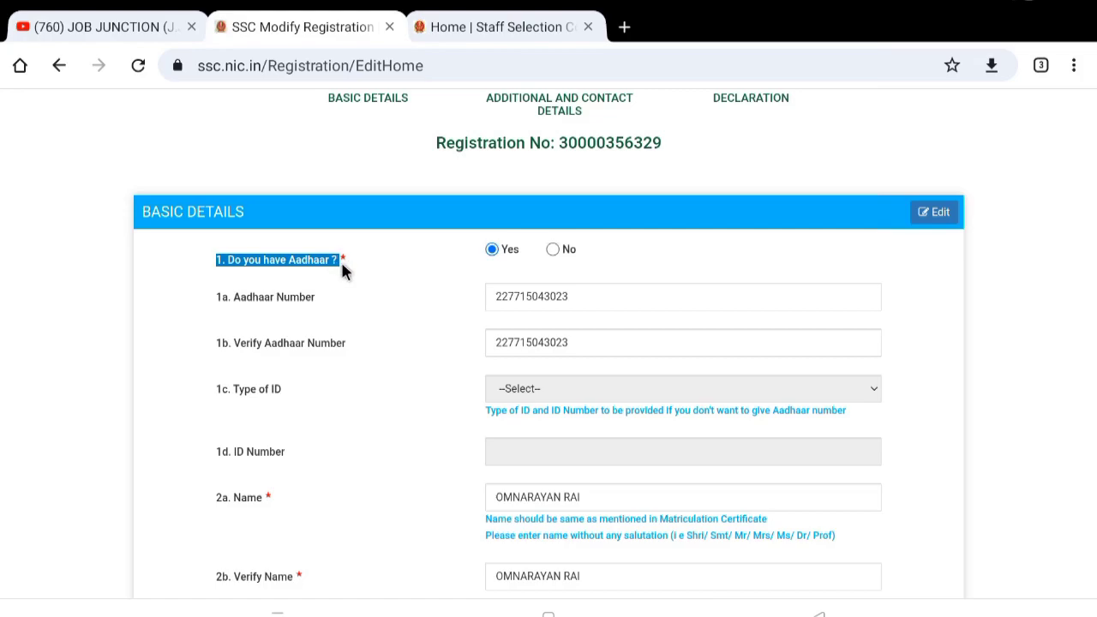
Try the No answer for the Aadhaar question and set it back to Yes
click(553, 249)
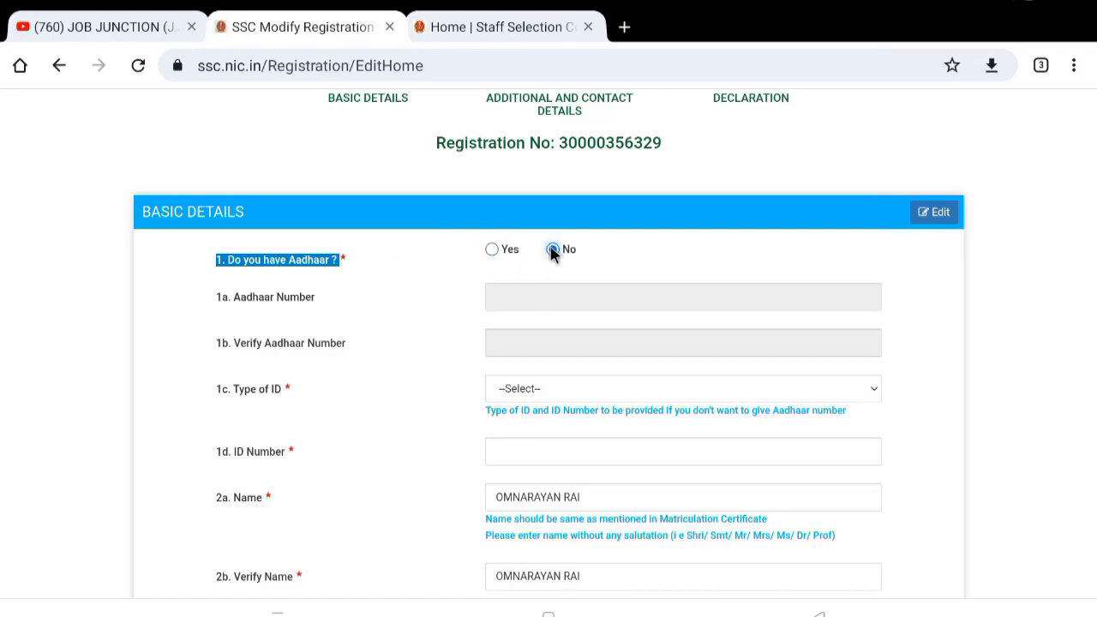
click(492, 249)
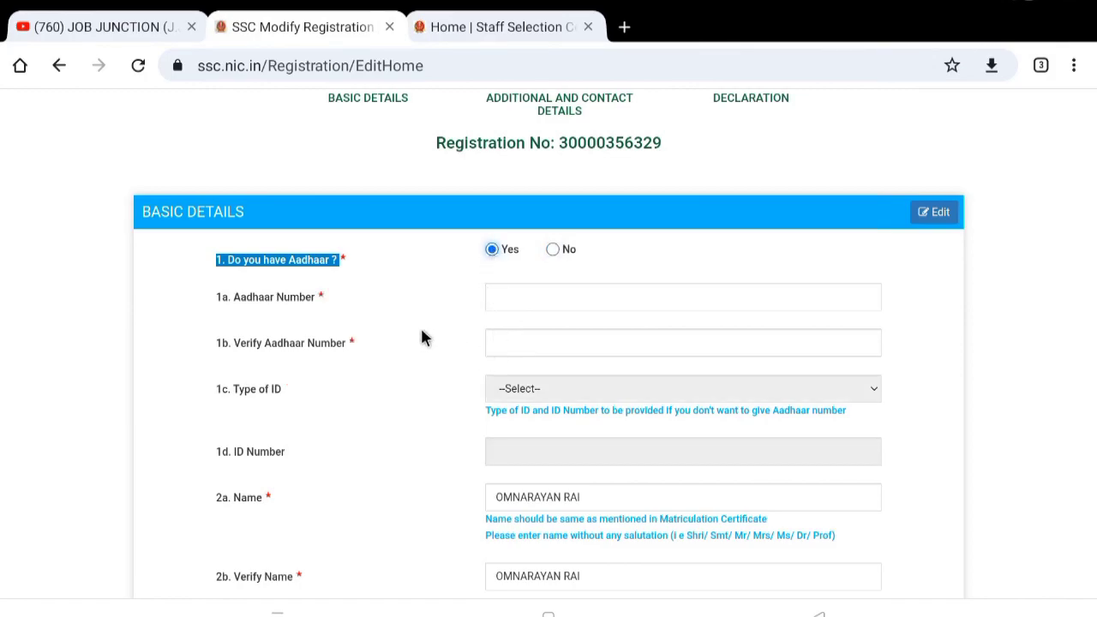
scroll(422, 337, down, 1)
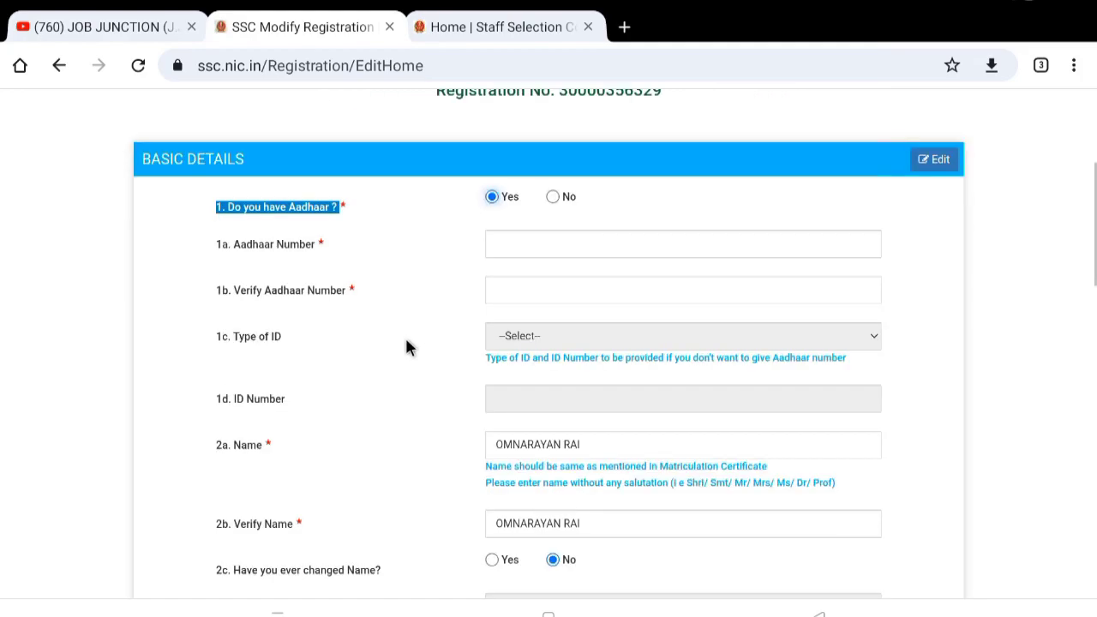
Answer No to having Aadhaar to review the Type of ID options, choosing none and restoring the answer to Yes
click(554, 197)
click(204, 332)
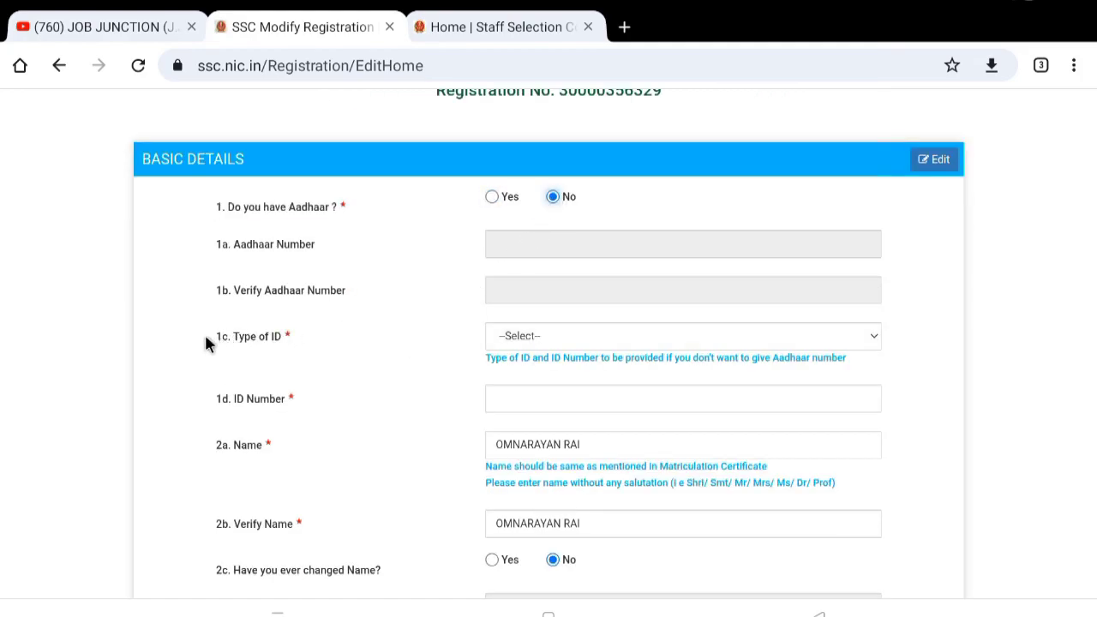
drag(313, 352, 239, 339)
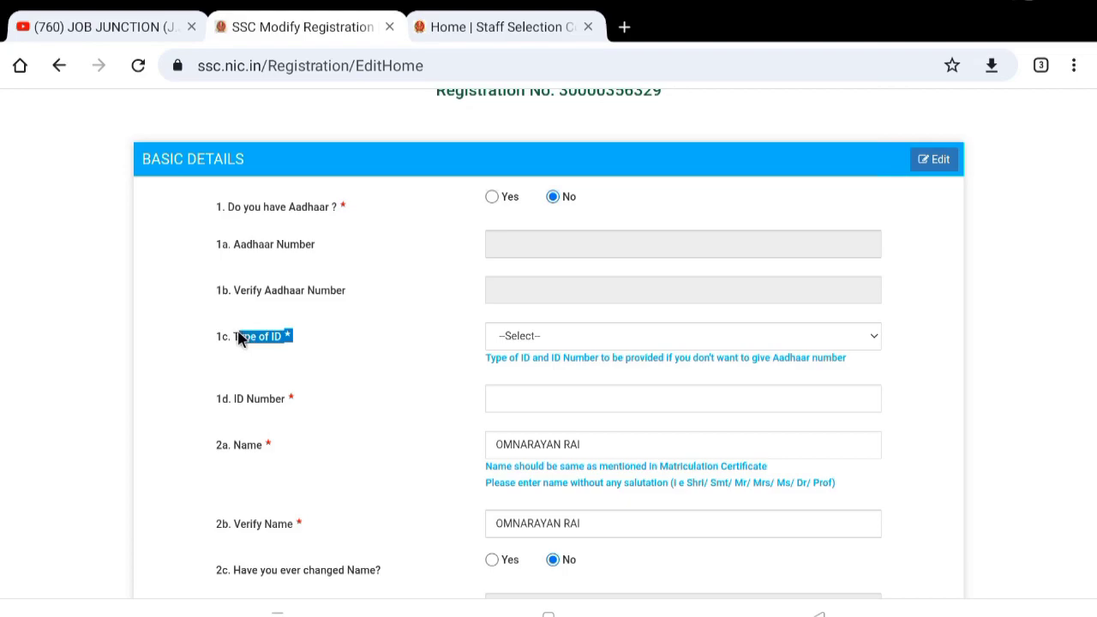
click(518, 338)
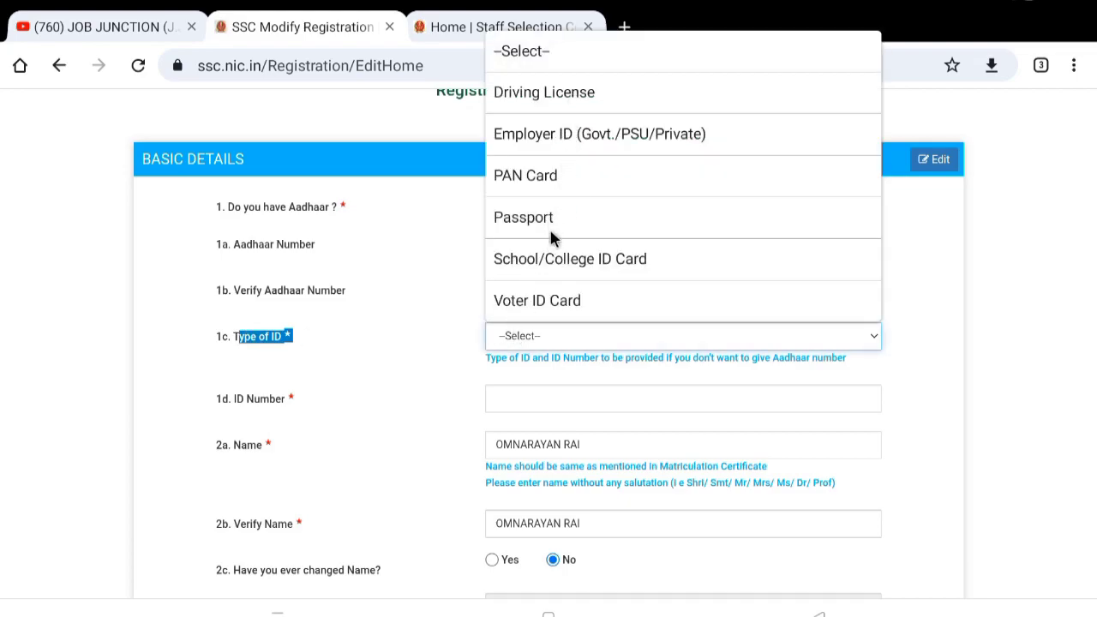
click(412, 301)
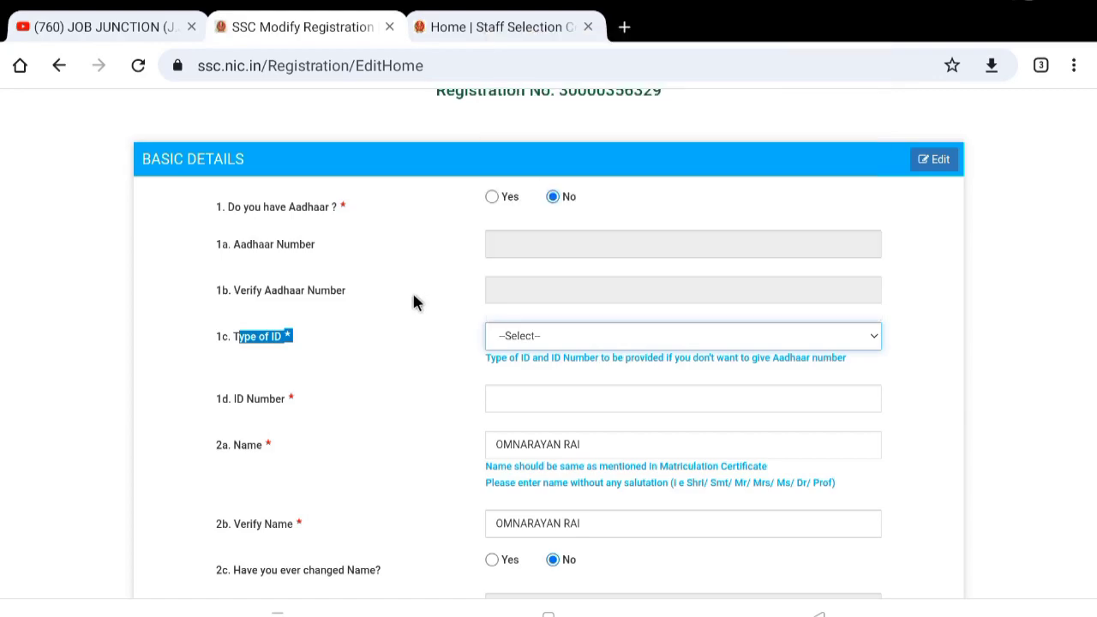
click(413, 302)
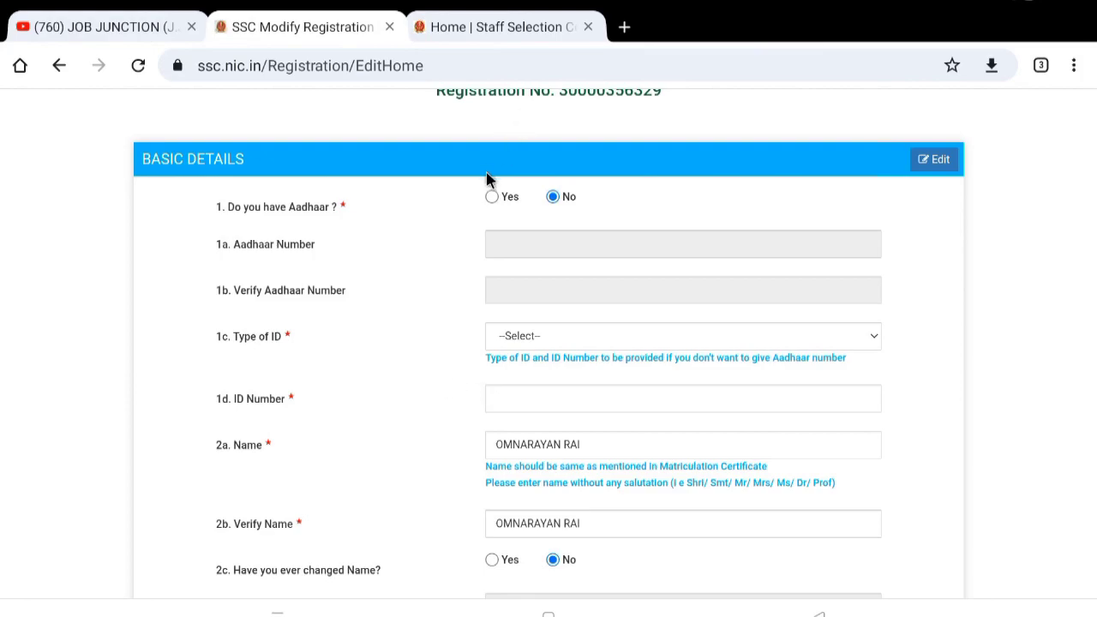
click(494, 197)
Review the Name and Verify Name fields, switching the changed-name answer to Yes and back to No to check the New Name field
scroll(434, 323, down, 2)
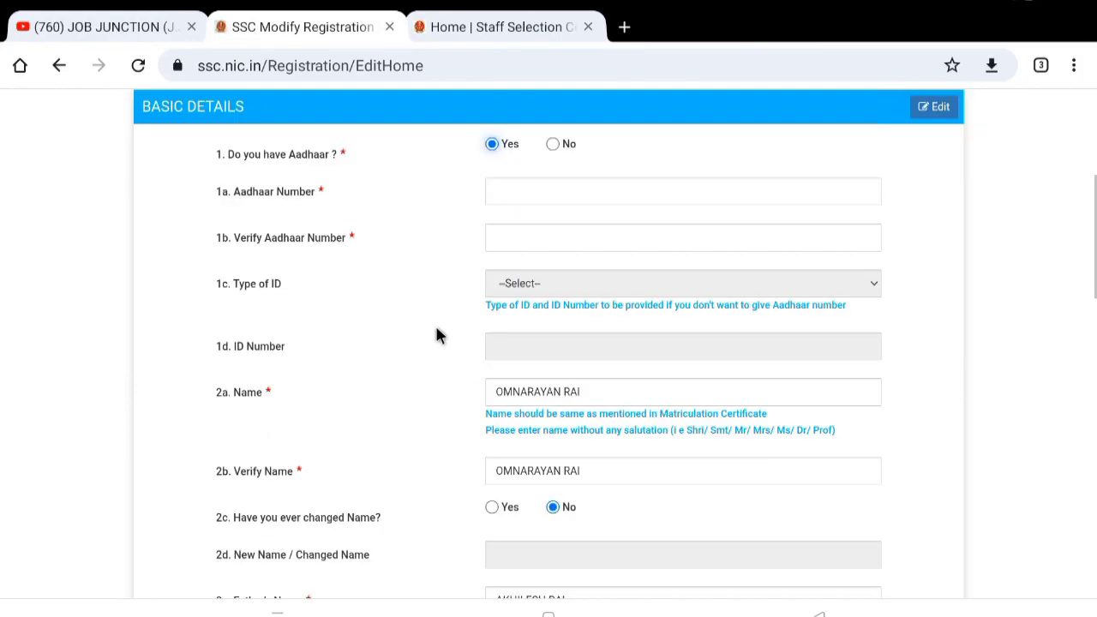
scroll(335, 311, down, 2)
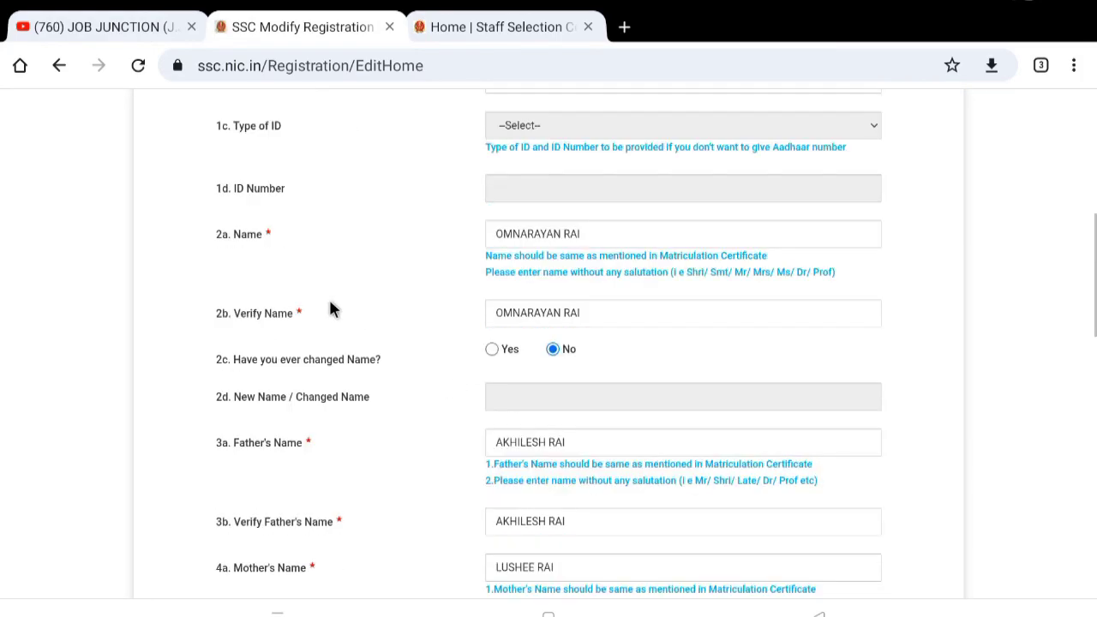
drag(273, 235, 216, 234)
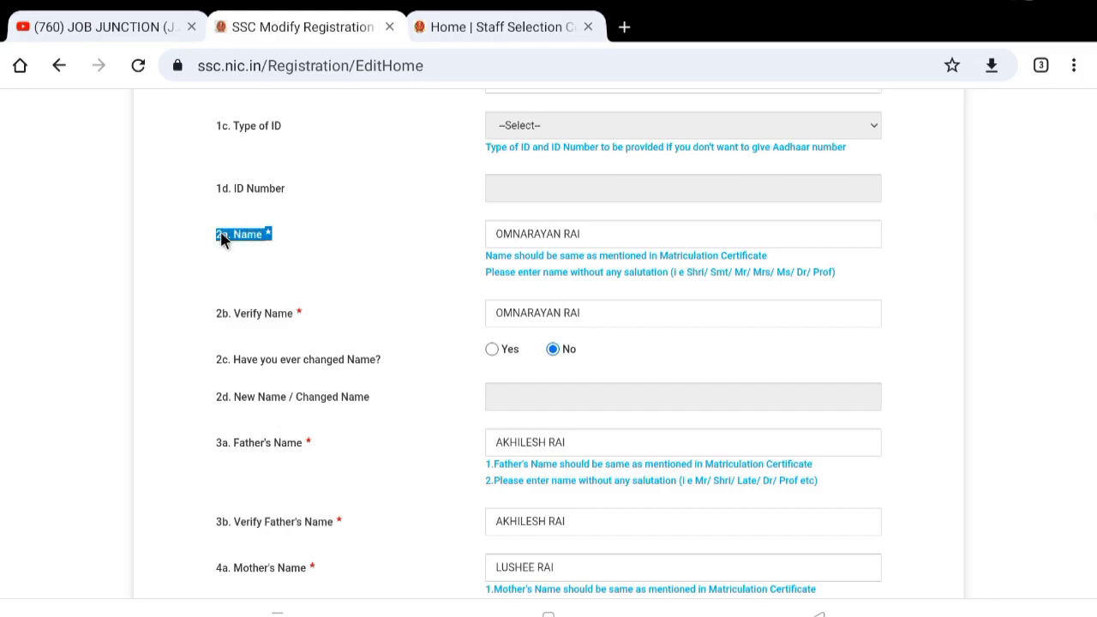
click(225, 314)
triple_click(262, 319)
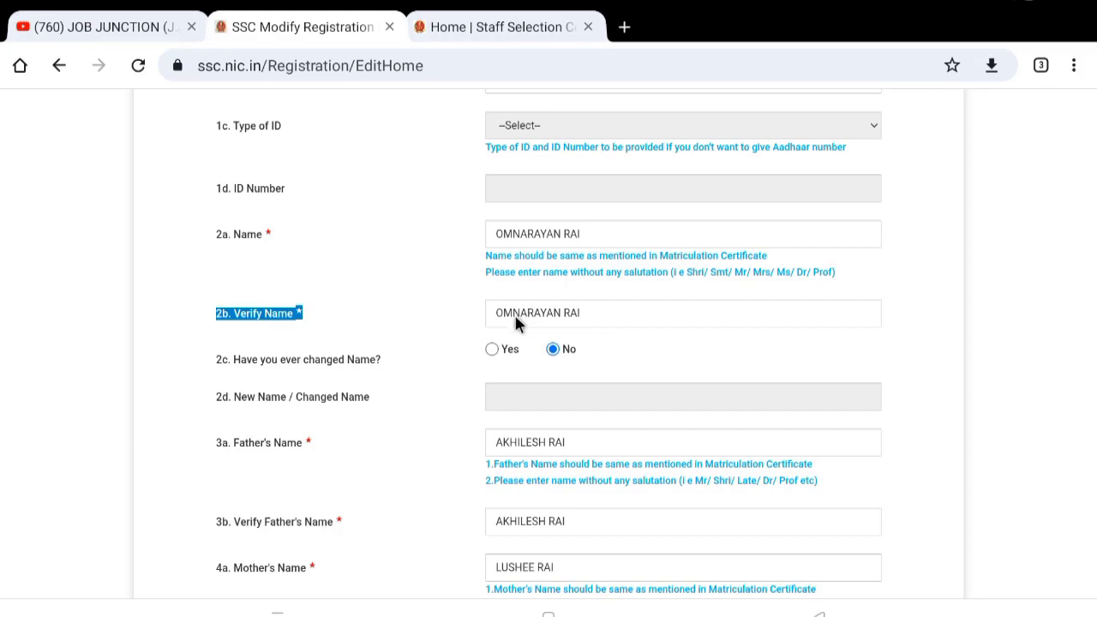
scroll(514, 316, down, 1)
scroll(343, 317, down, 1)
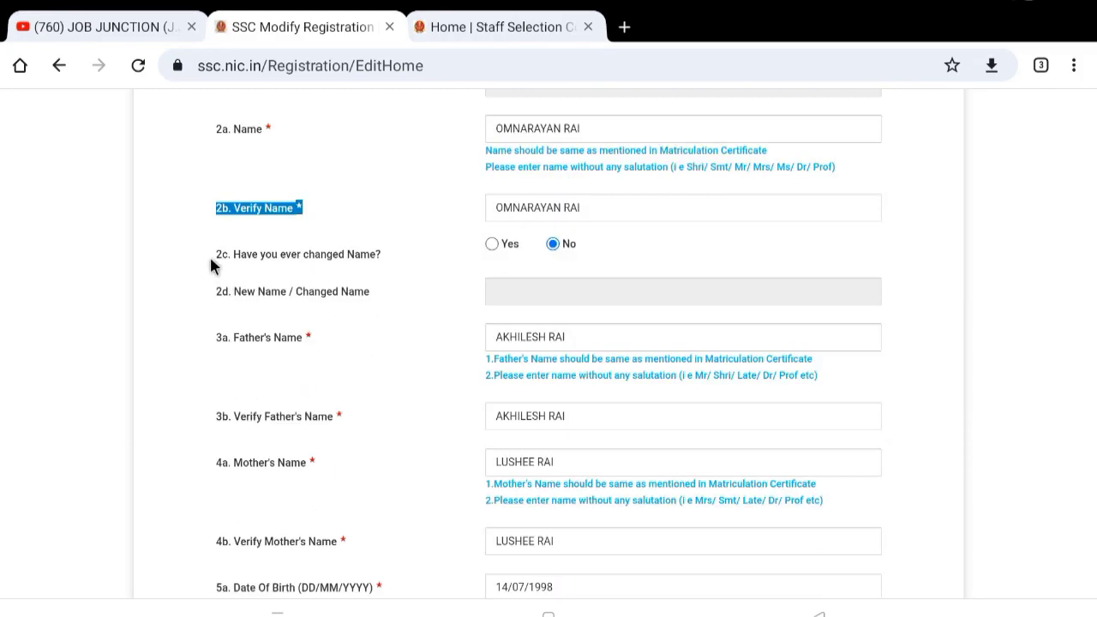
click(219, 258)
drag(225, 262, 373, 255)
click(492, 244)
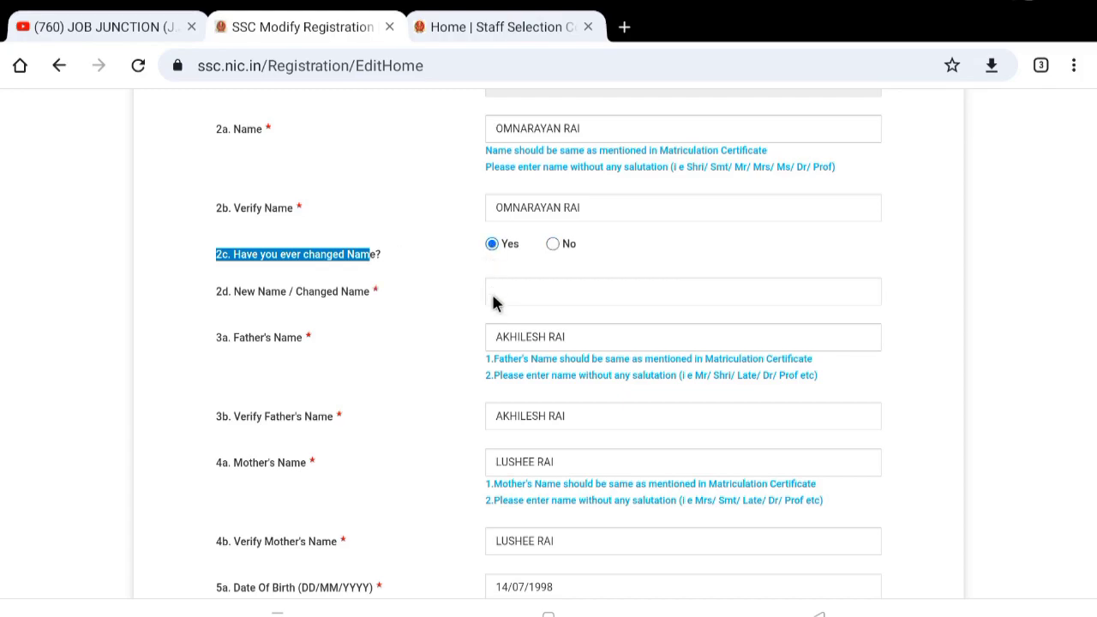
click(554, 245)
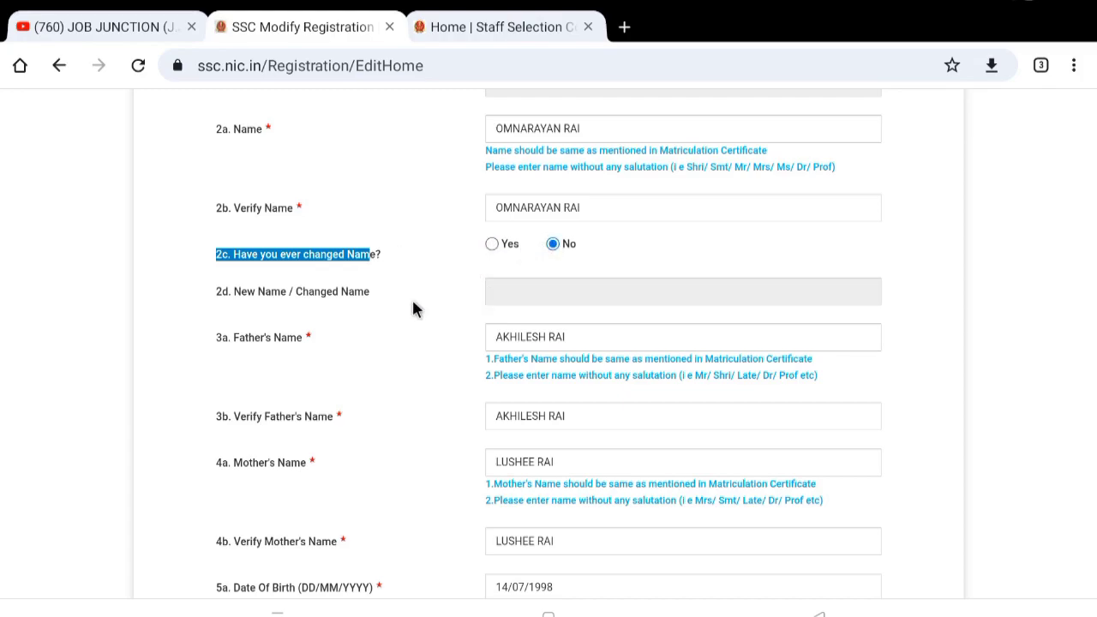
Review the father's name, mother's name and date of birth fields, including their verification entries
drag(215, 337, 300, 337)
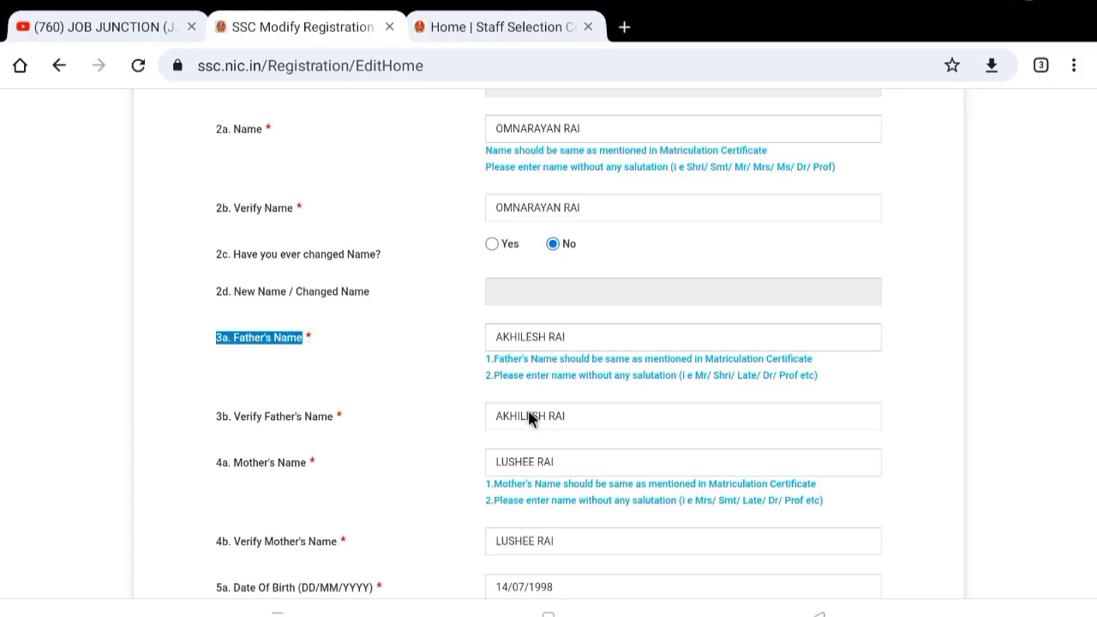
scroll(528, 416, down, 1)
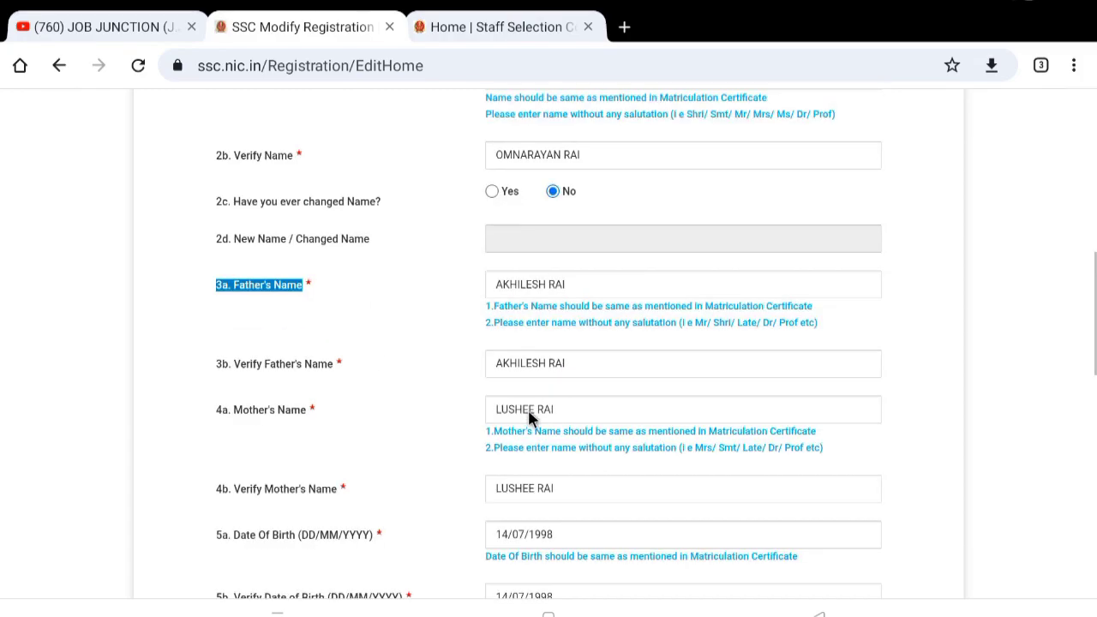
scroll(528, 409, down, 2)
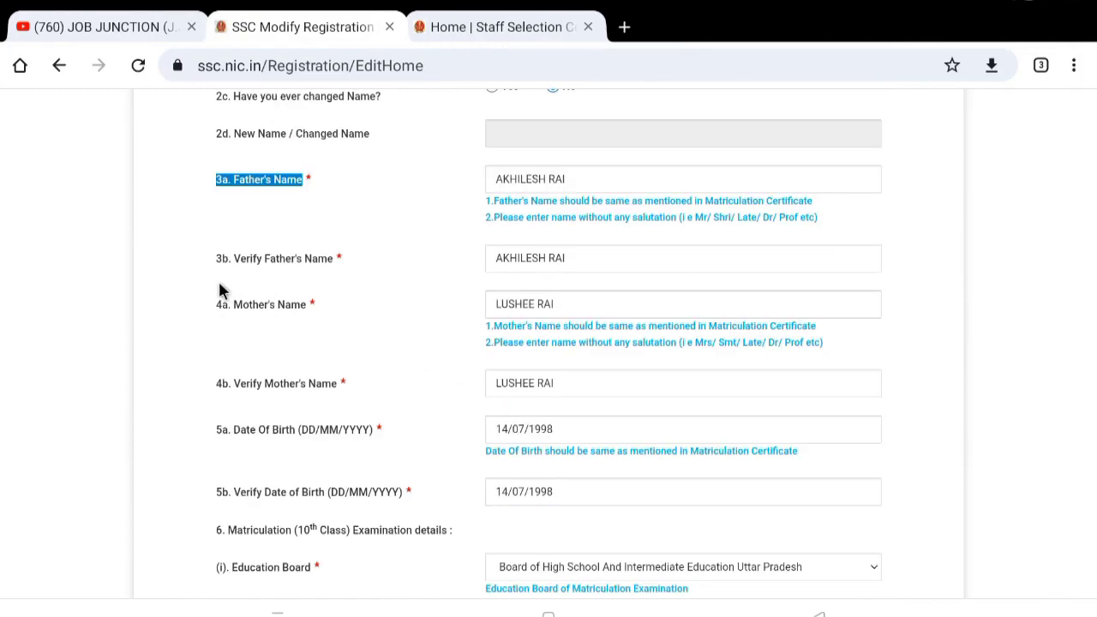
click(207, 311)
drag(289, 311, 226, 307)
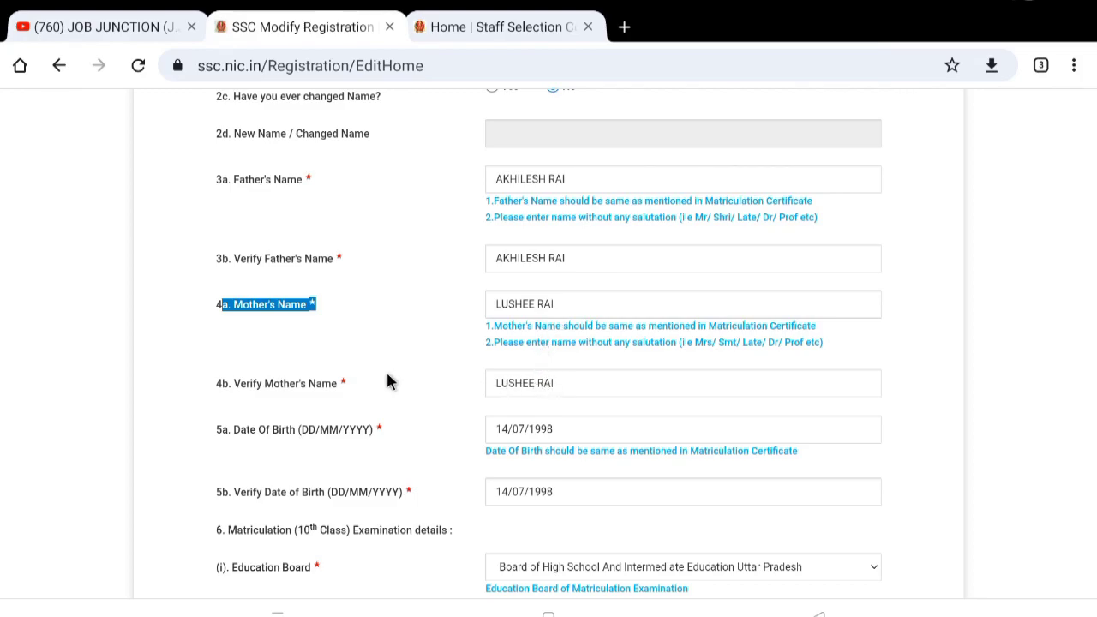
scroll(388, 379, down, 3)
drag(226, 326, 368, 330)
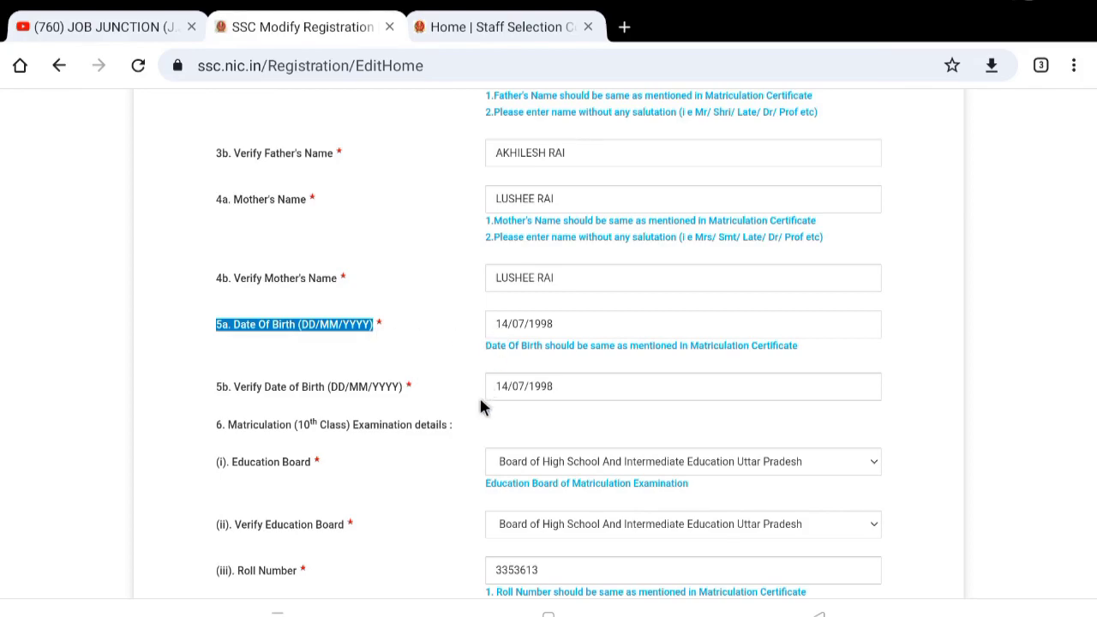
Examine the options for Education Board and Verify Education Board in the matriculation details without changing the selection
drag(214, 426, 349, 436)
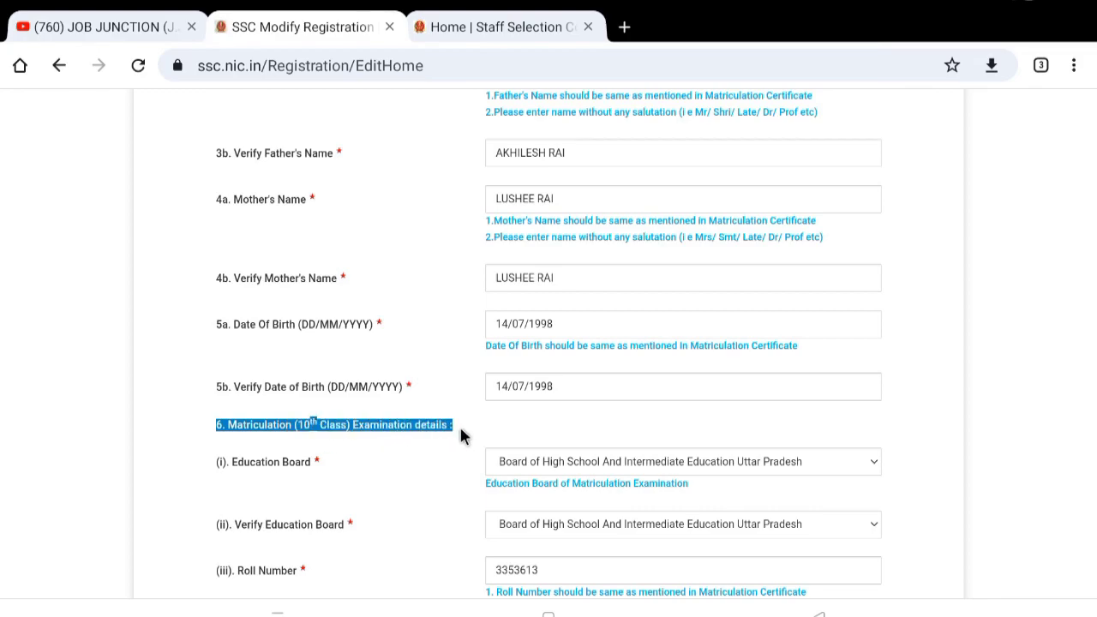
click(610, 465)
scroll(595, 283, down, 20)
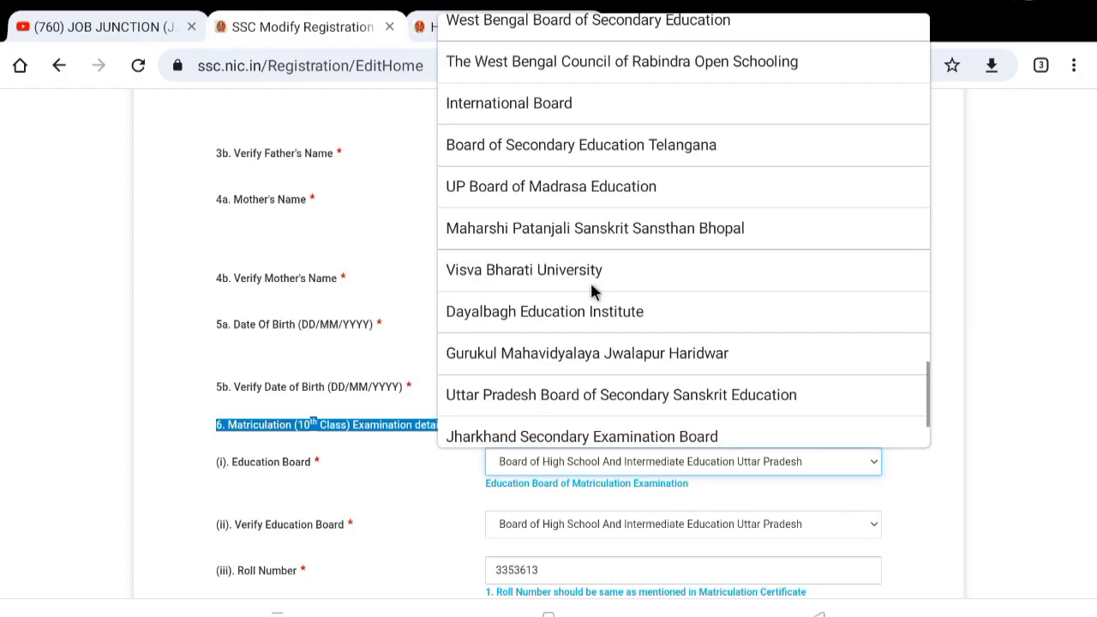
click(433, 471)
scroll(426, 469, down, 2)
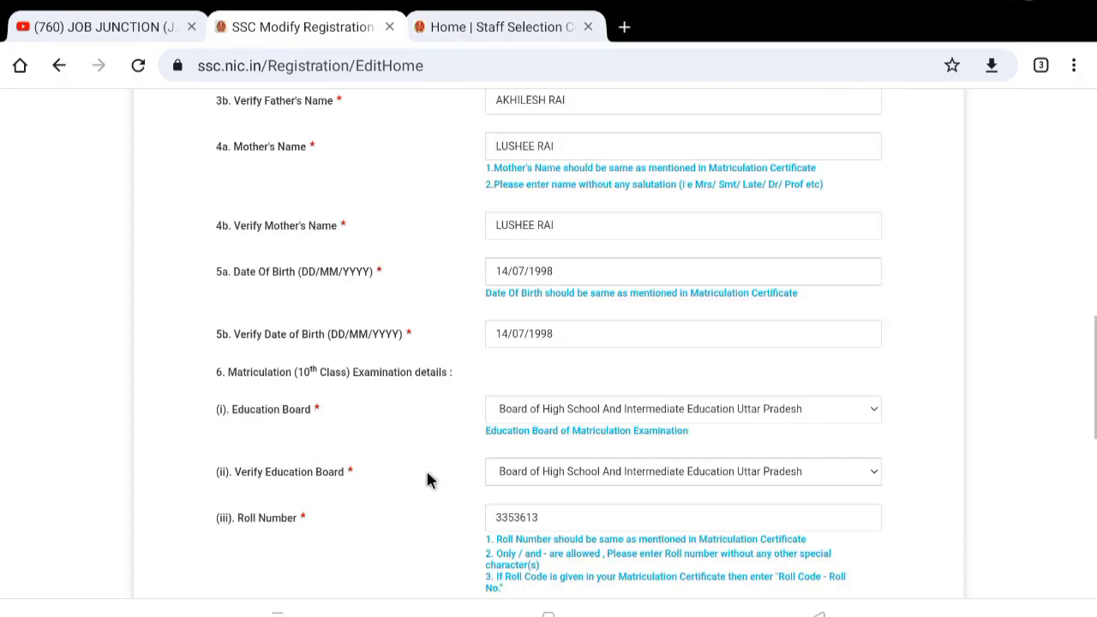
click(559, 415)
scroll(549, 283, down, 15)
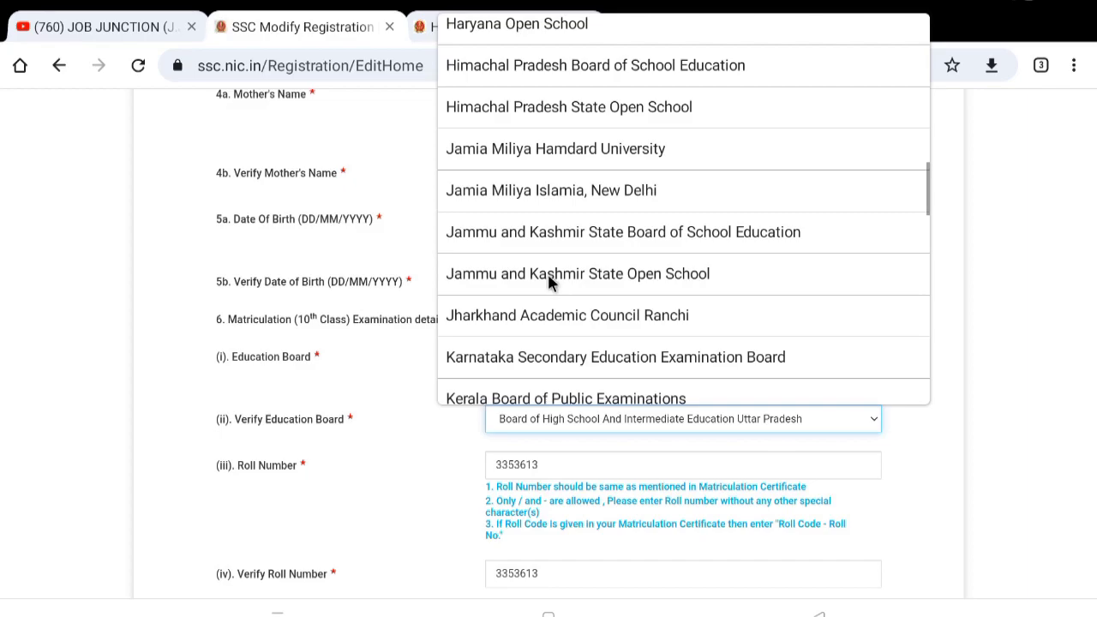
scroll(549, 296, down, 5)
click(448, 445)
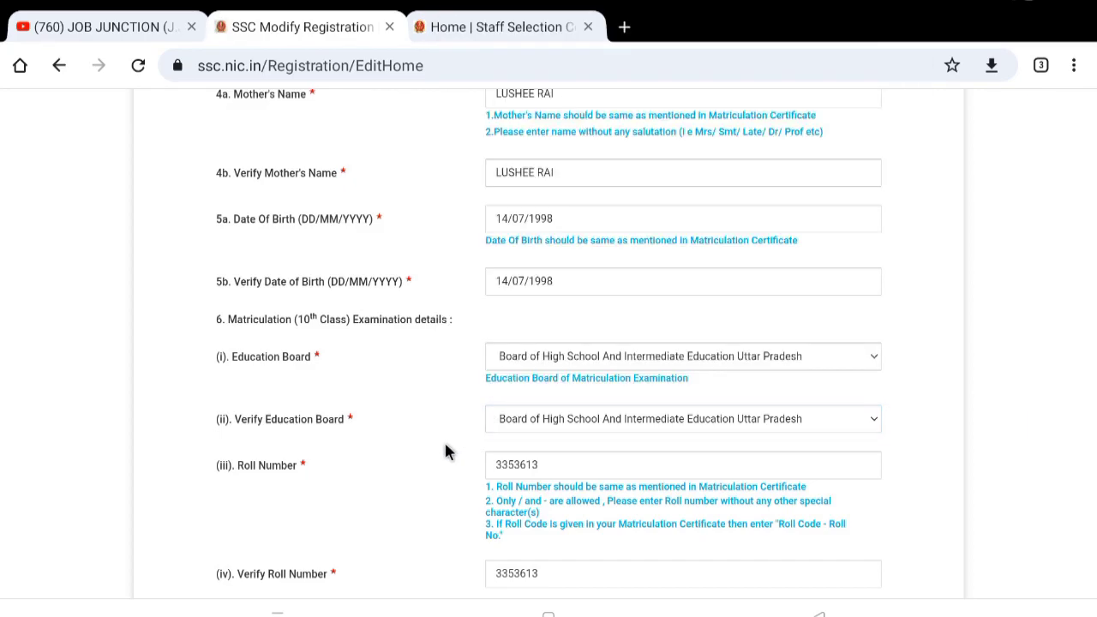
Review the roll number, year of passing and gender fields, continuing to the contact fields at the end of Basic Details
scroll(526, 480, down, 2)
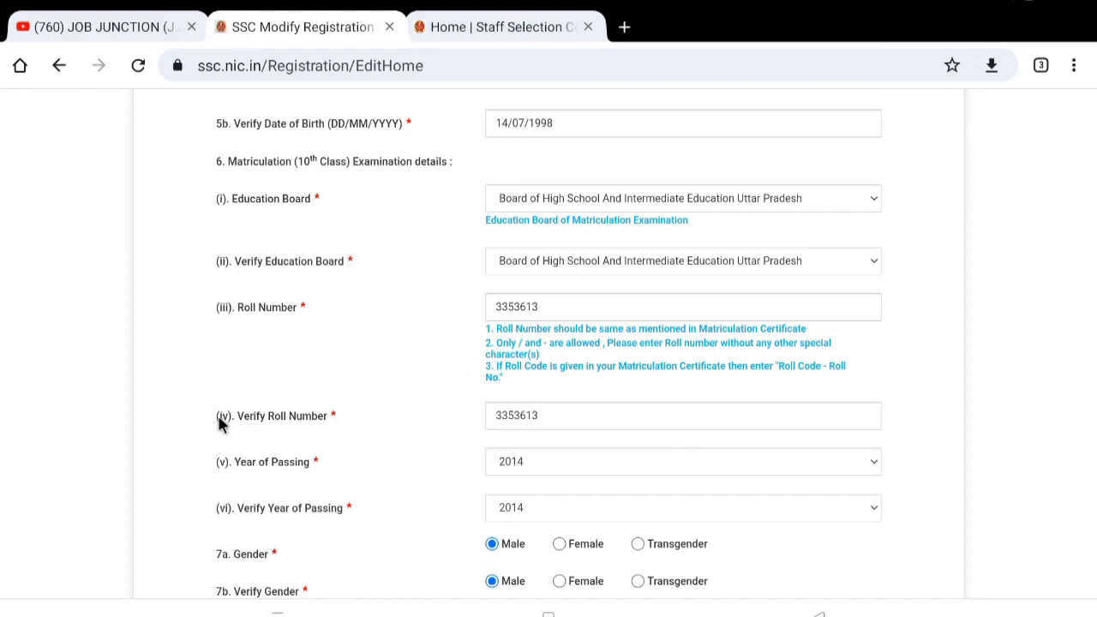
drag(218, 417, 313, 424)
click(431, 416)
scroll(431, 416, down, 2)
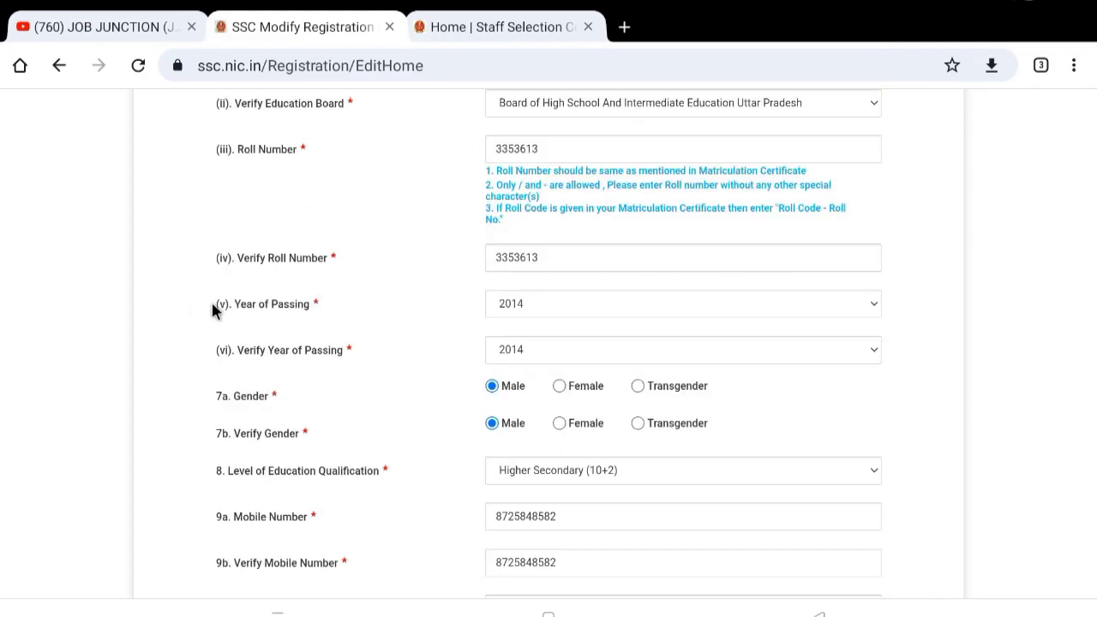
drag(212, 307, 324, 312)
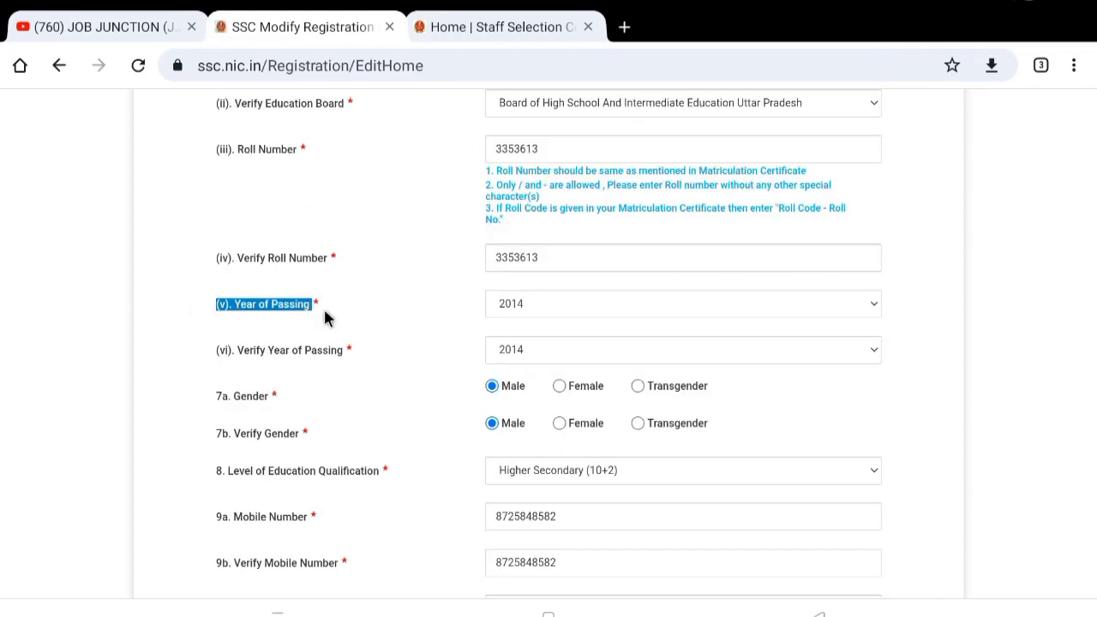
click(207, 341)
drag(353, 351, 214, 354)
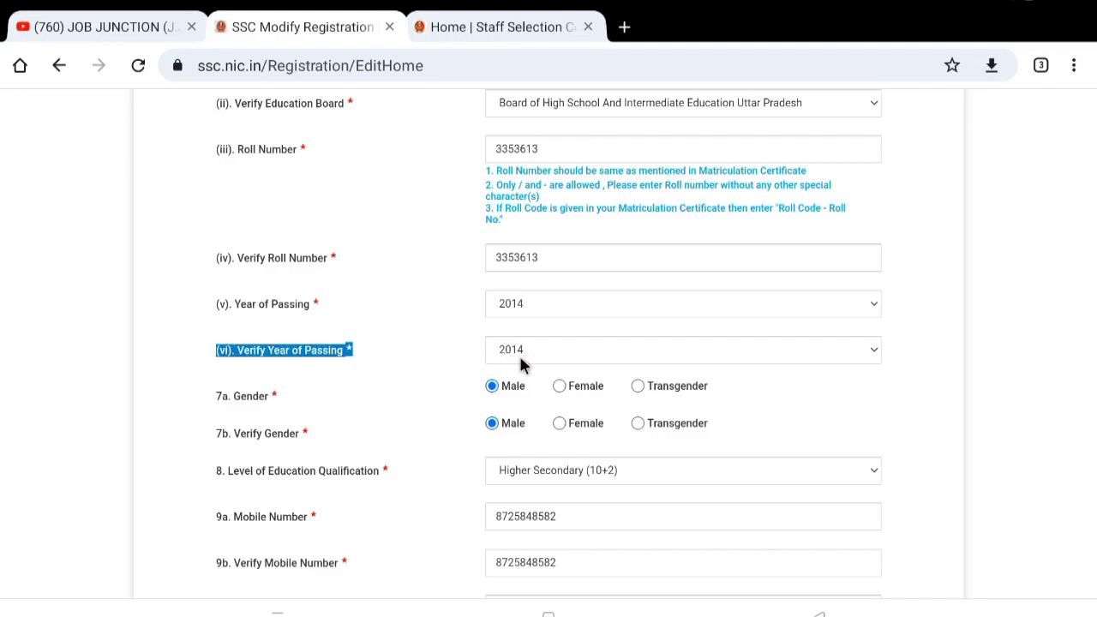
click(210, 408)
drag(271, 410, 284, 403)
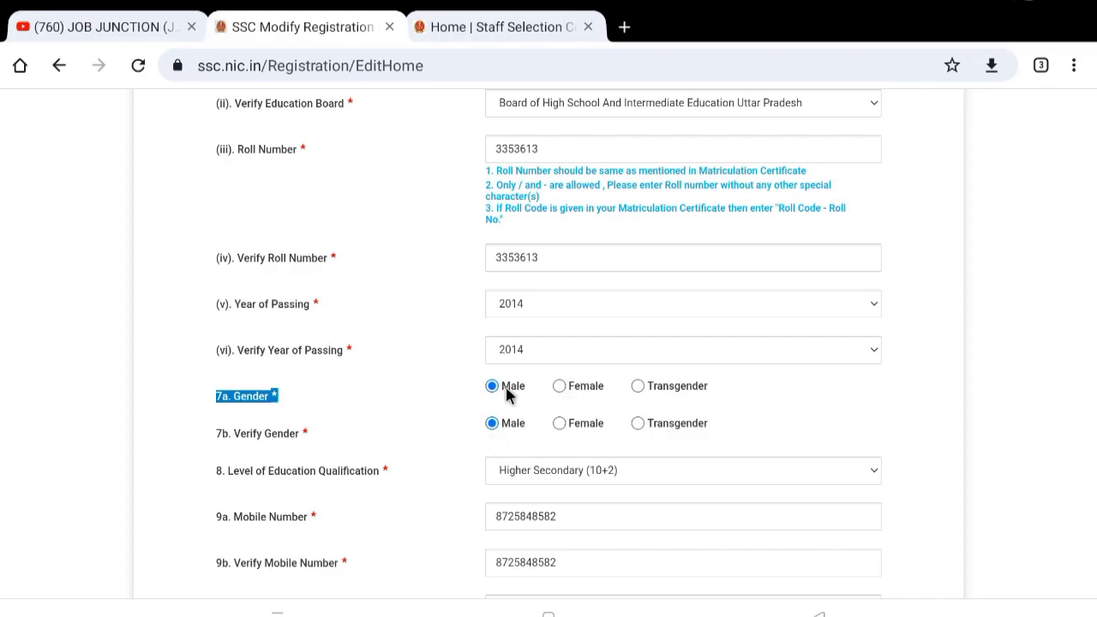
scroll(432, 415, down, 1)
scroll(432, 416, down, 1)
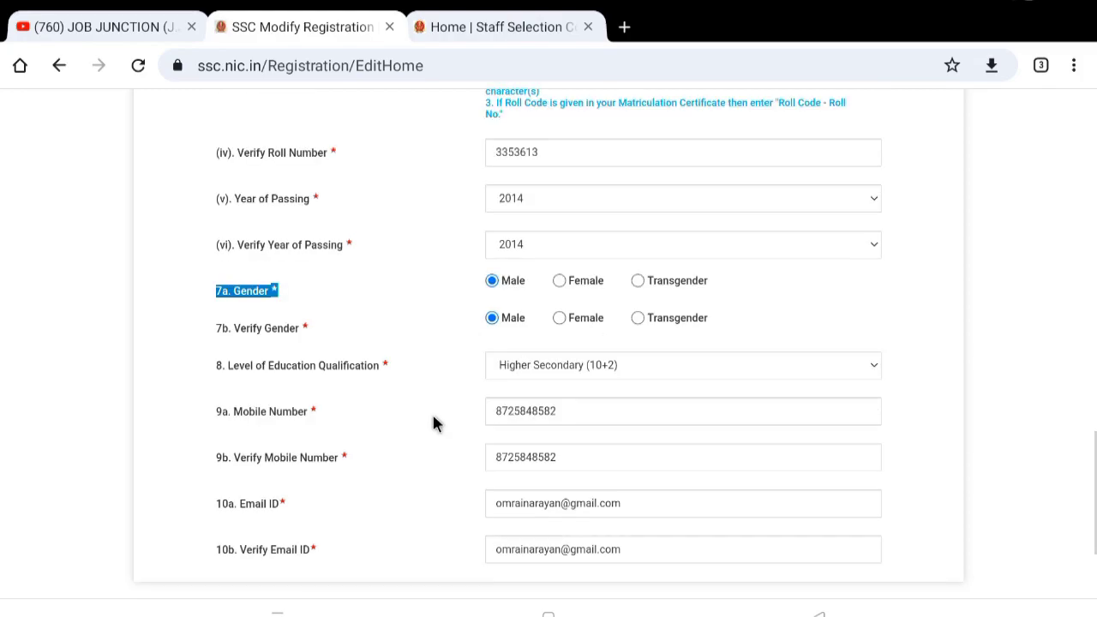
Examine the Level of Education Qualification options and choose Higher Secondary (10+2)
scroll(432, 422, down, 1)
scroll(433, 420, down, 1)
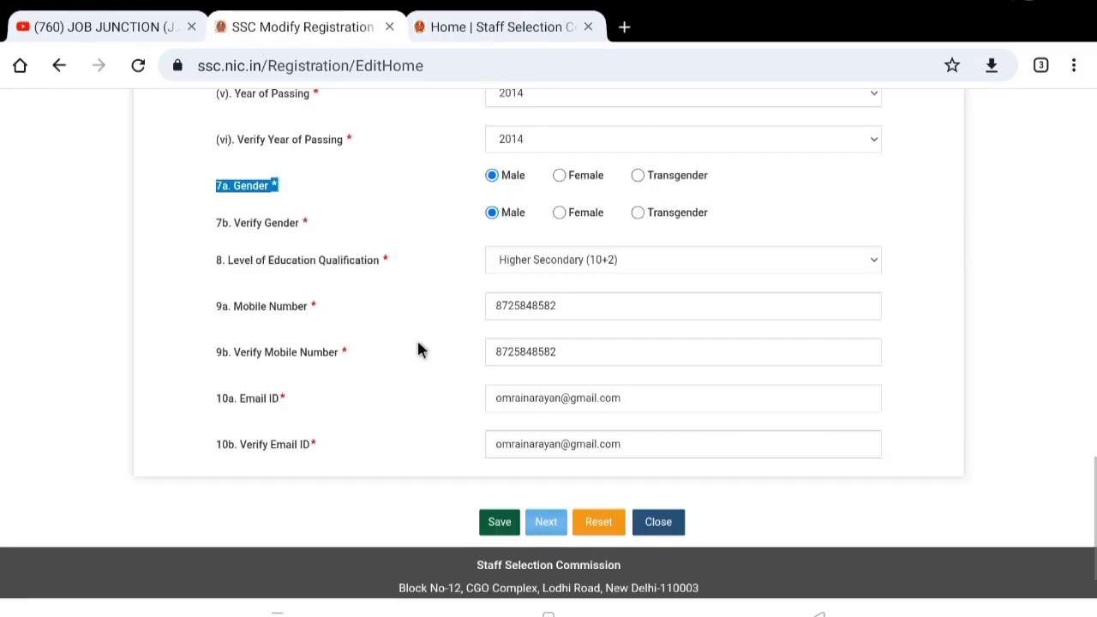
click(212, 268)
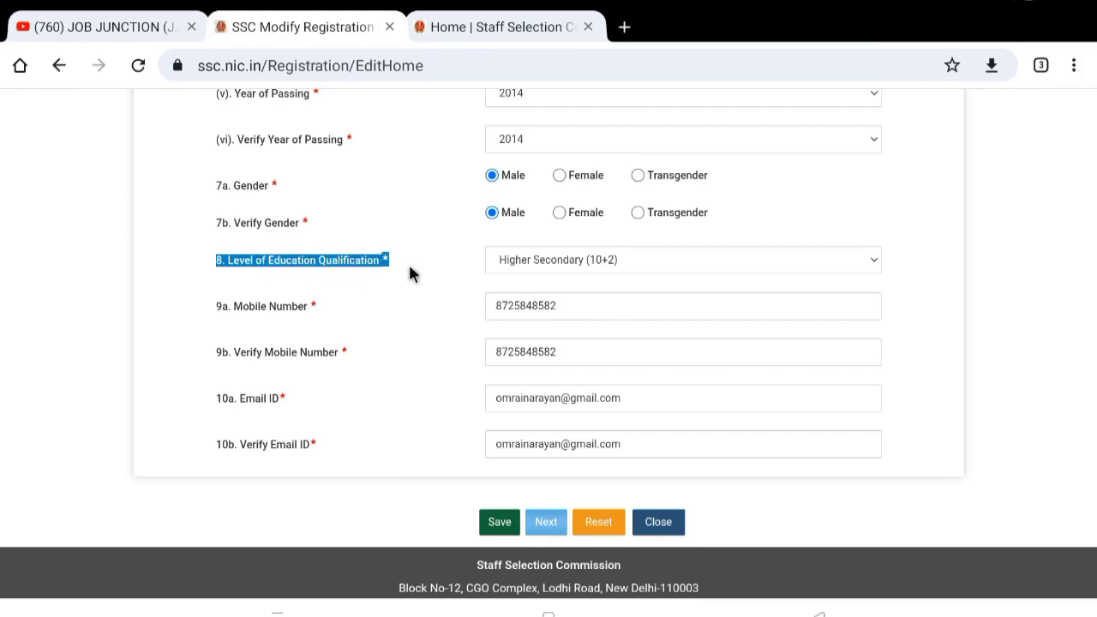
click(583, 257)
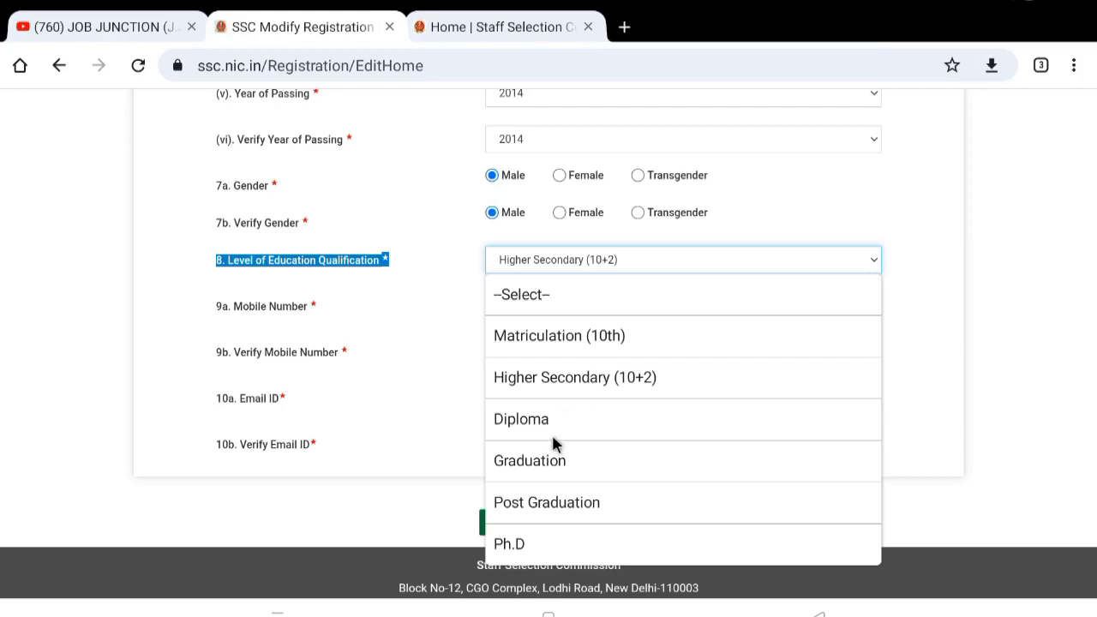
click(627, 380)
Review the Mobile Number and Email ID fields together with their verification entries
click(199, 307)
drag(323, 309, 236, 310)
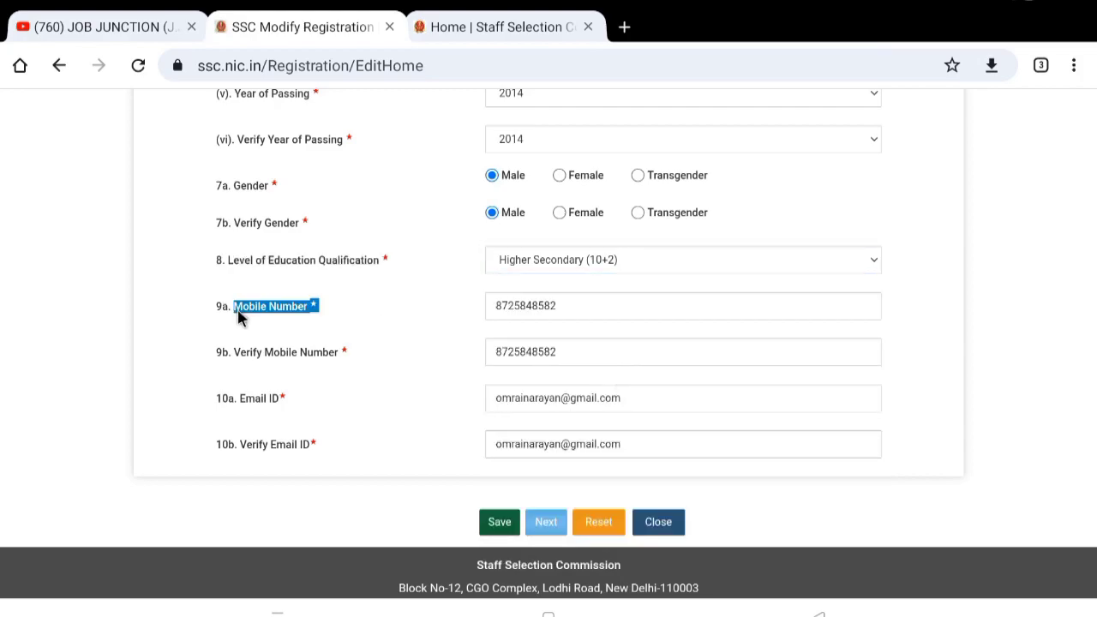
click(372, 355)
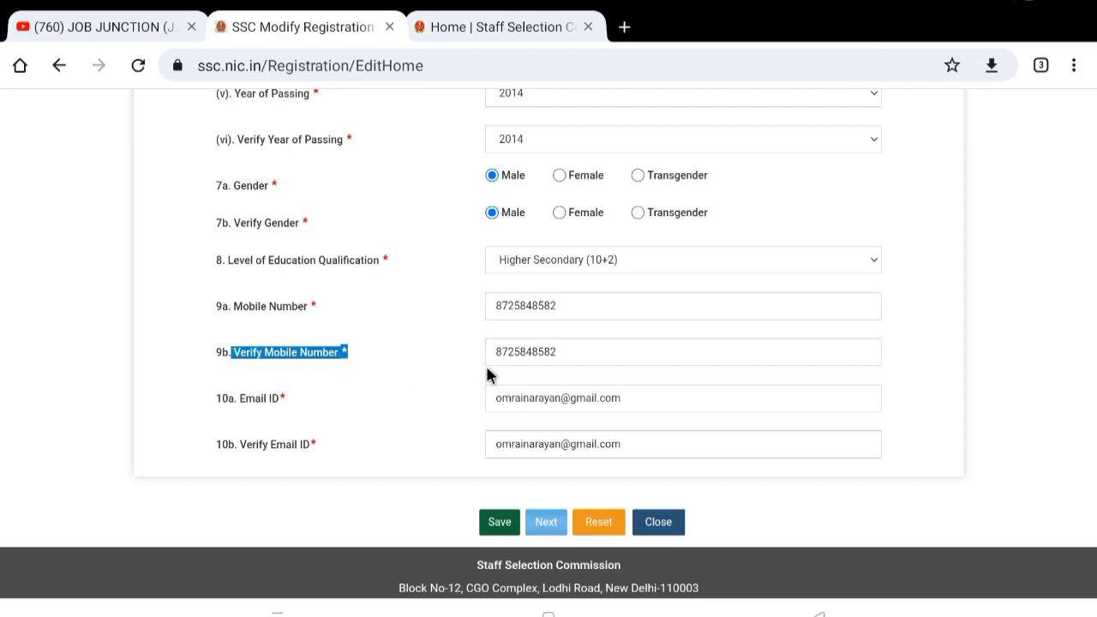
drag(287, 400, 224, 415)
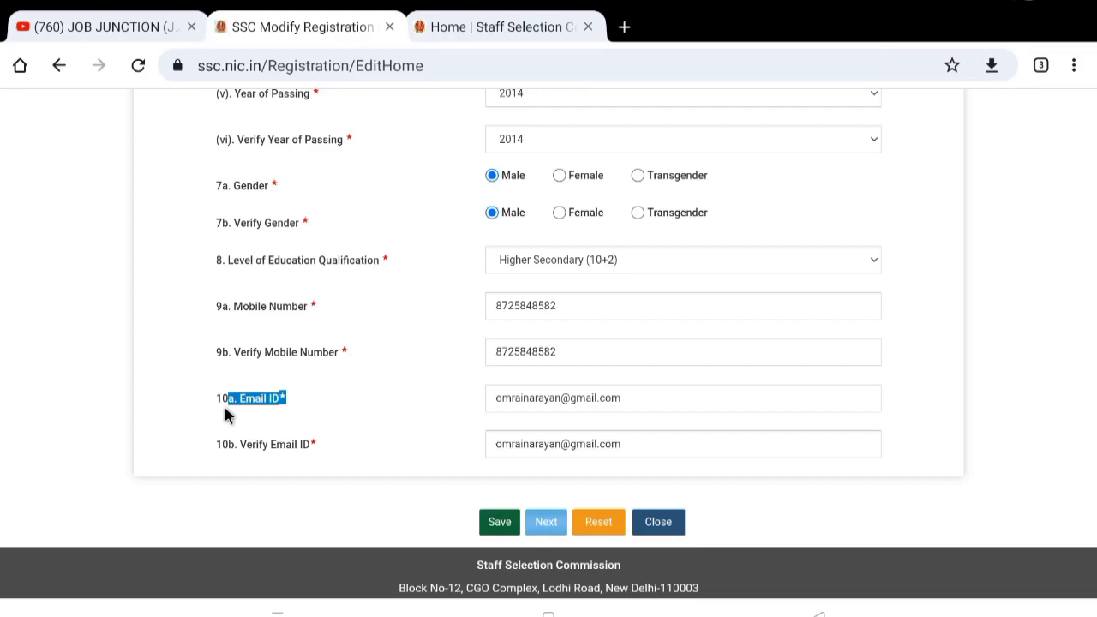
drag(318, 445, 242, 446)
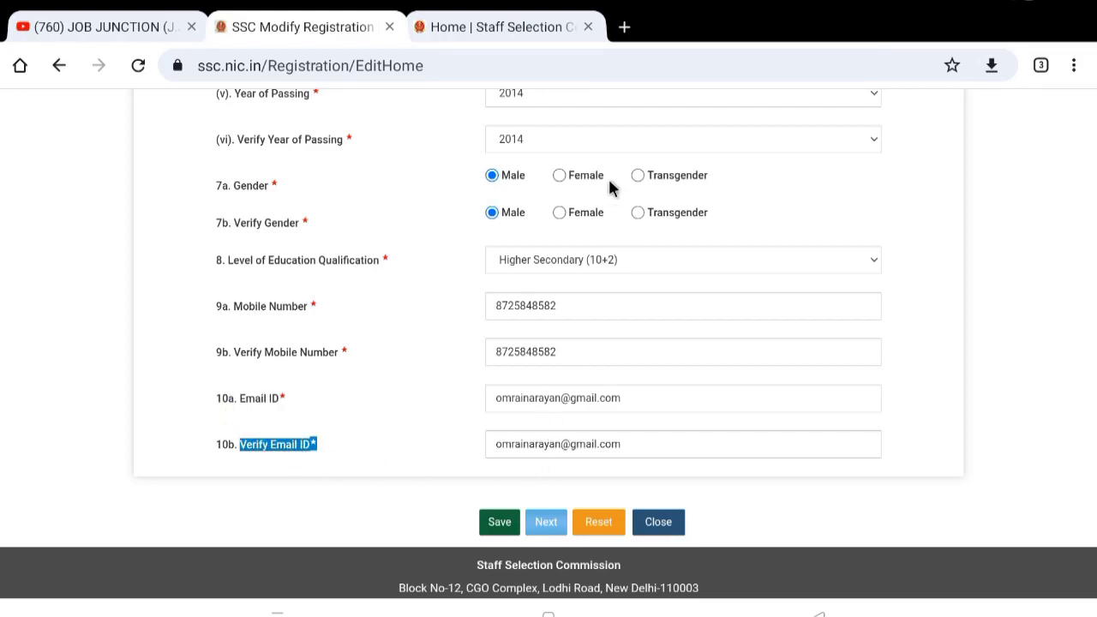
Look back over the Basic Details section and proceed to Additional and Contact Details
scroll(407, 403, up, 12)
scroll(406, 403, down, 8)
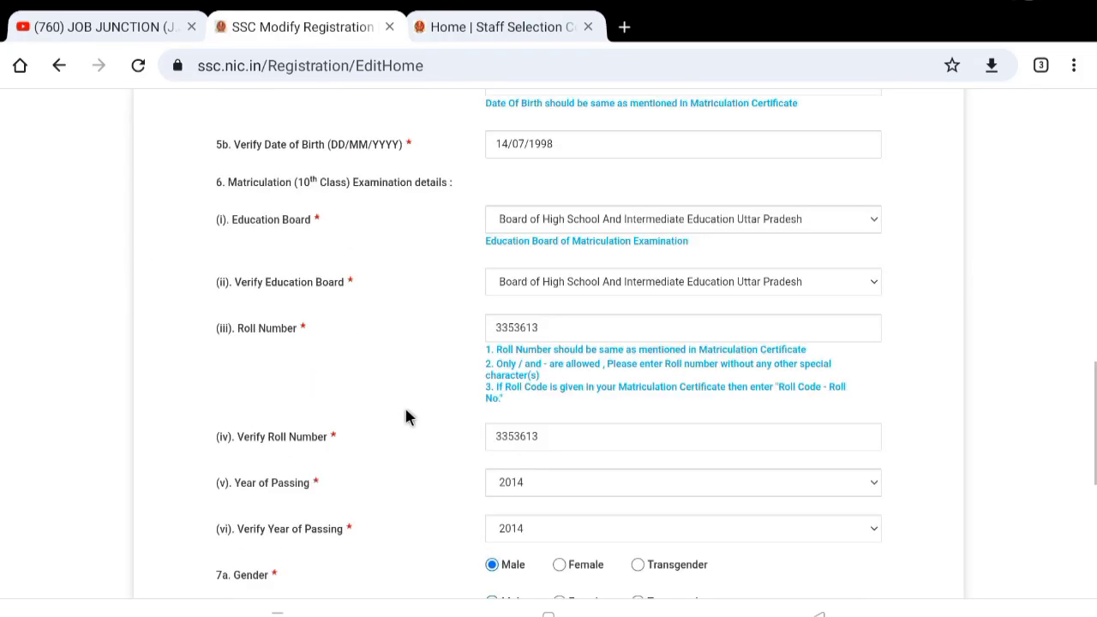
scroll(407, 418, down, 5)
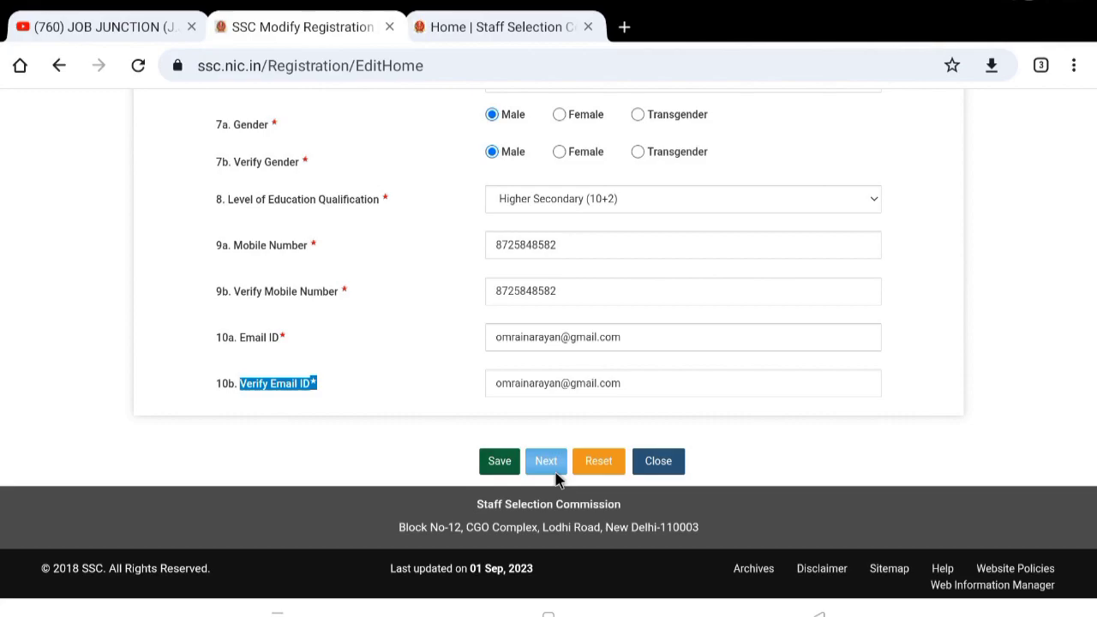
scroll(476, 351, up, 15)
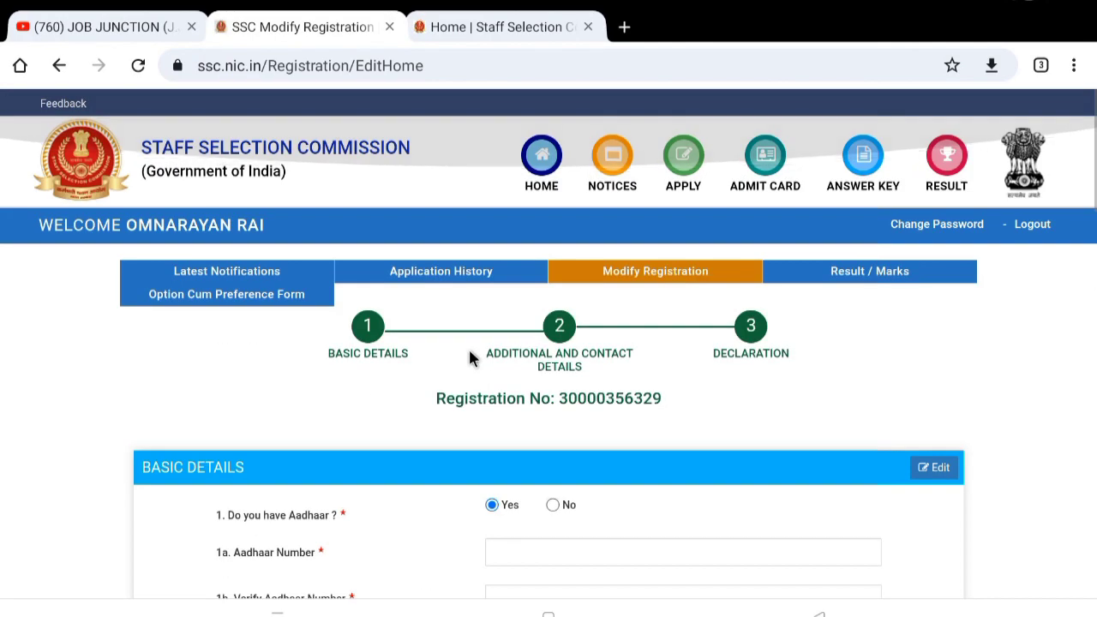
scroll(471, 356, down, 2)
scroll(469, 352, down, 13)
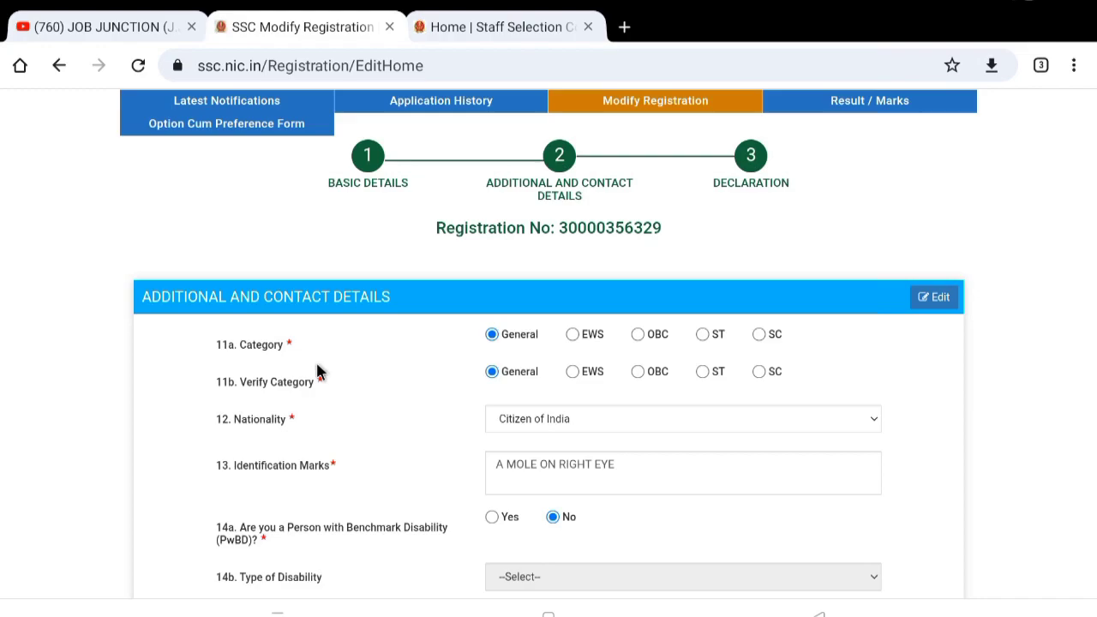
Review the Category and Verify Category fields in Additional and Contact Details
drag(208, 354, 243, 346)
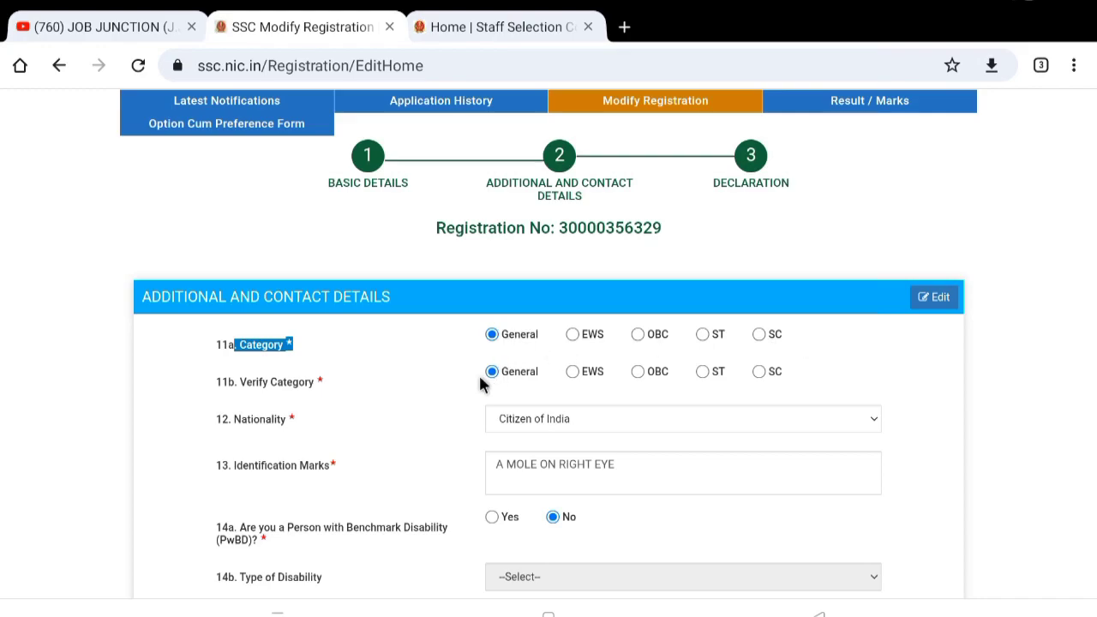
click(213, 383)
drag(213, 383, 321, 385)
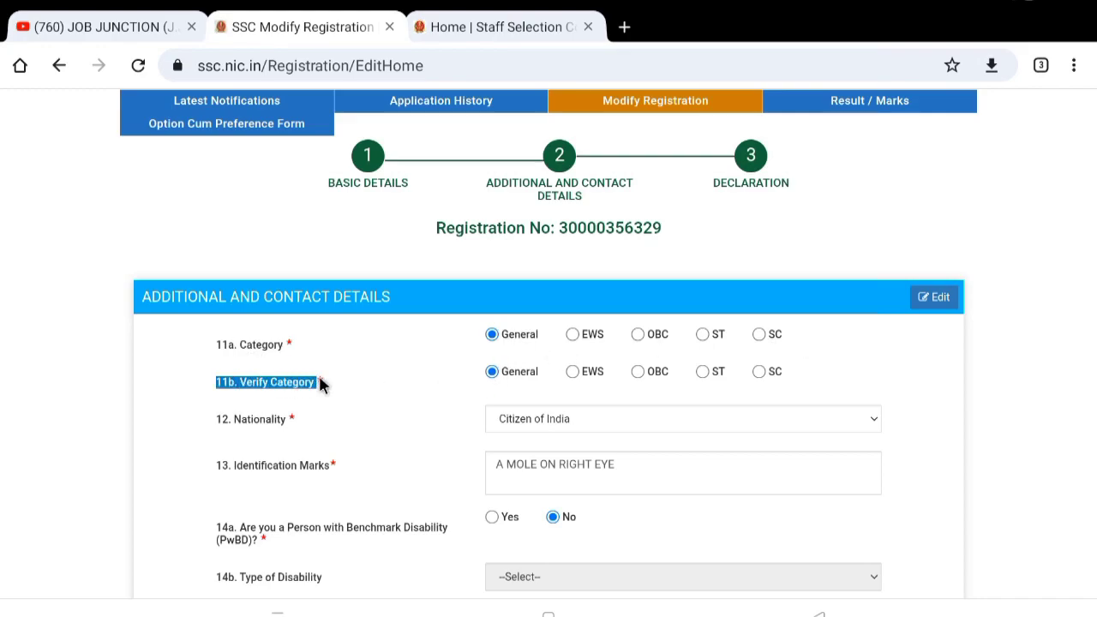
Check the Nationality options and choose Citizen of India
scroll(483, 404, down, 2)
drag(214, 313, 506, 319)
click(506, 319)
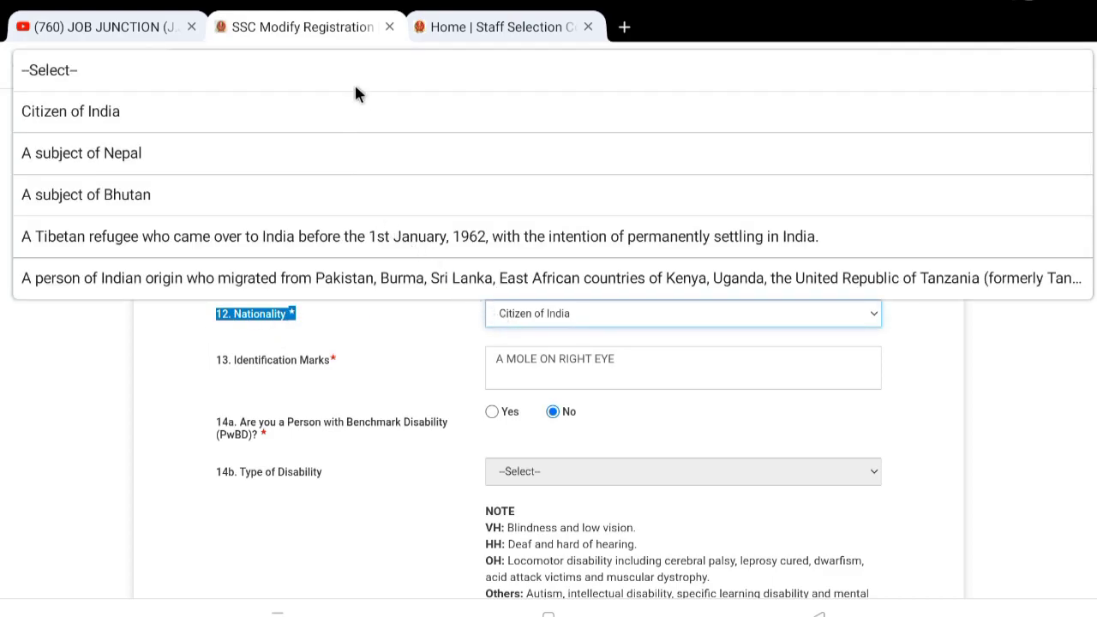
click(343, 111)
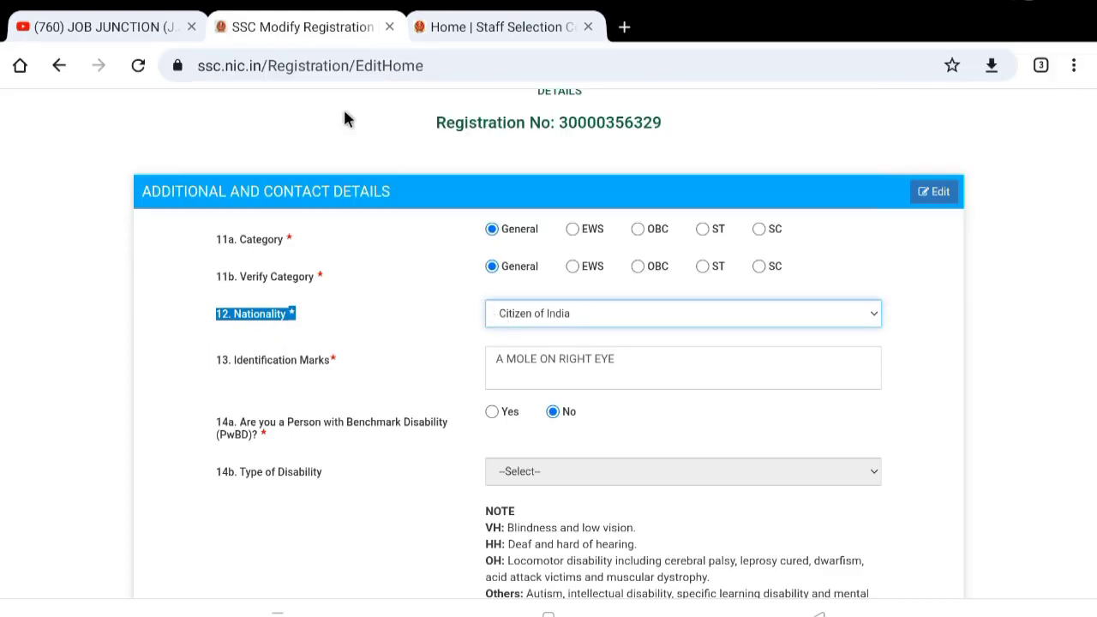
Review the Identification Marks field below Nationality
scroll(273, 386, down, 1)
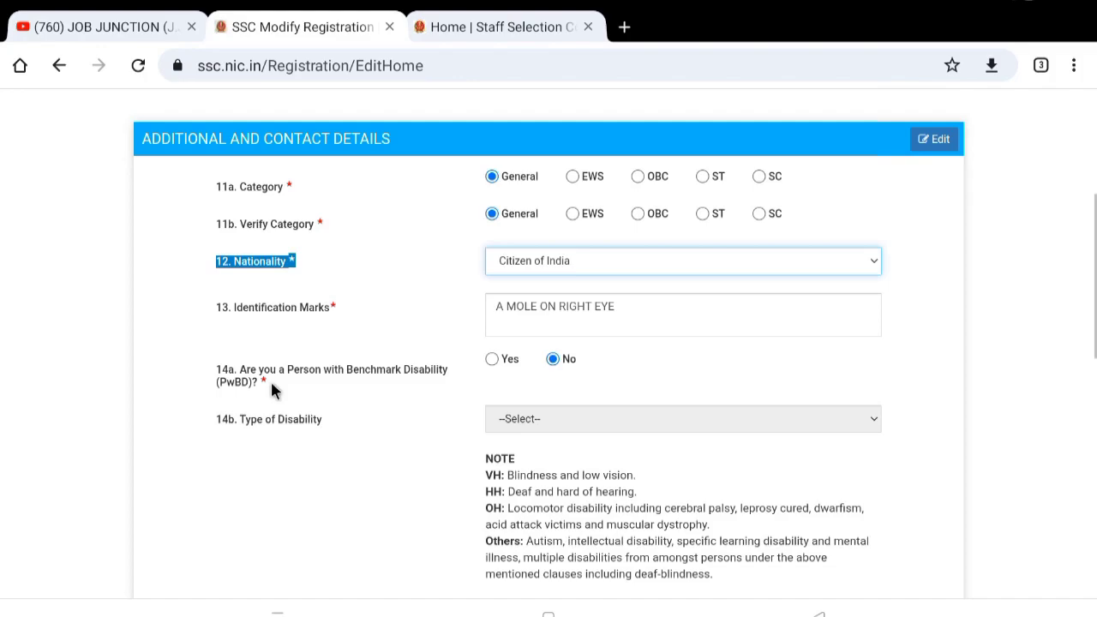
click(203, 311)
drag(336, 310, 222, 314)
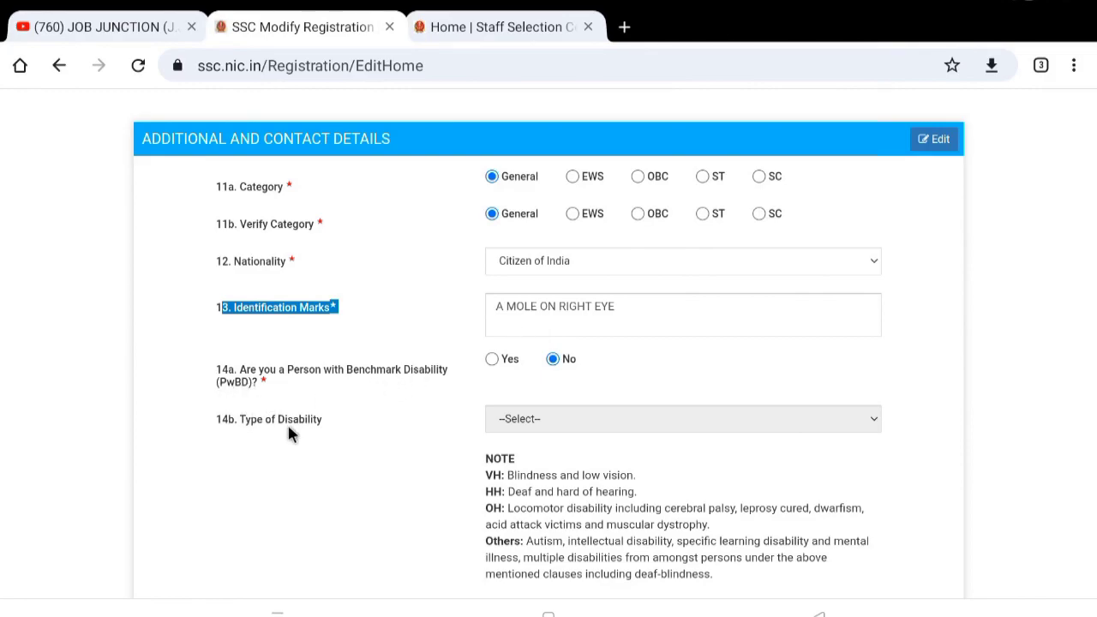
Review the benchmark disability question, switching it to Yes to check the Type of Disability field and back to No
drag(222, 370, 270, 385)
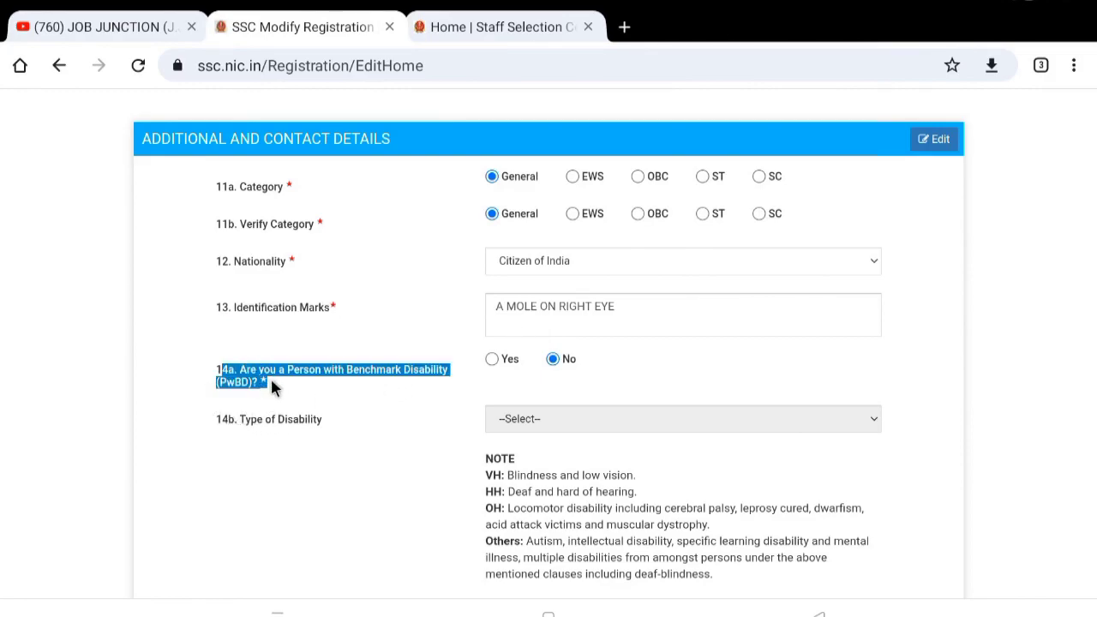
click(495, 386)
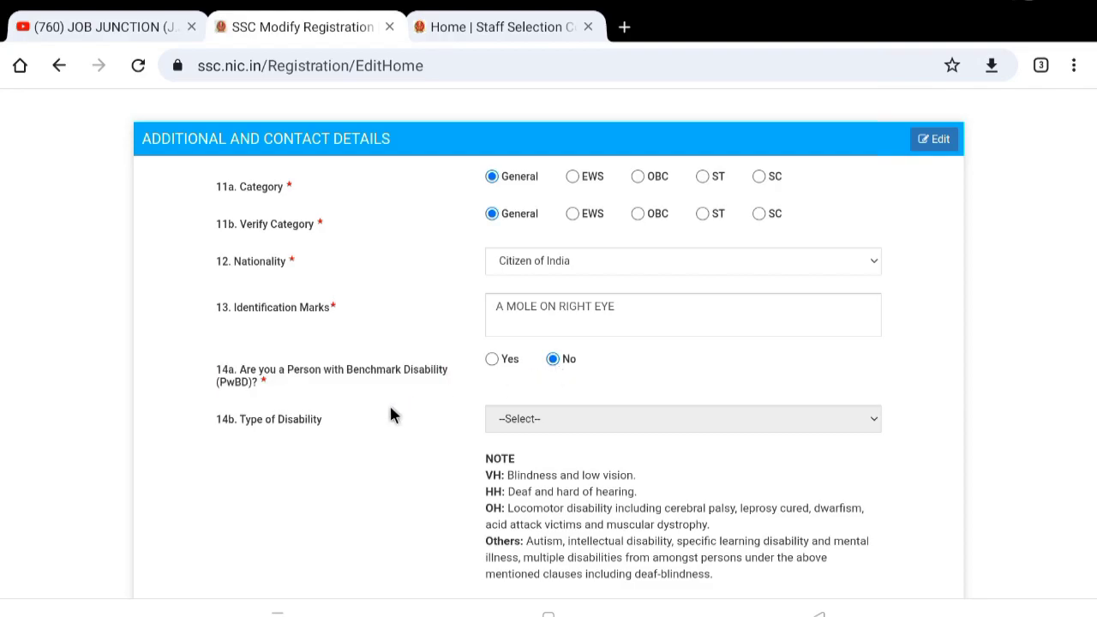
click(491, 360)
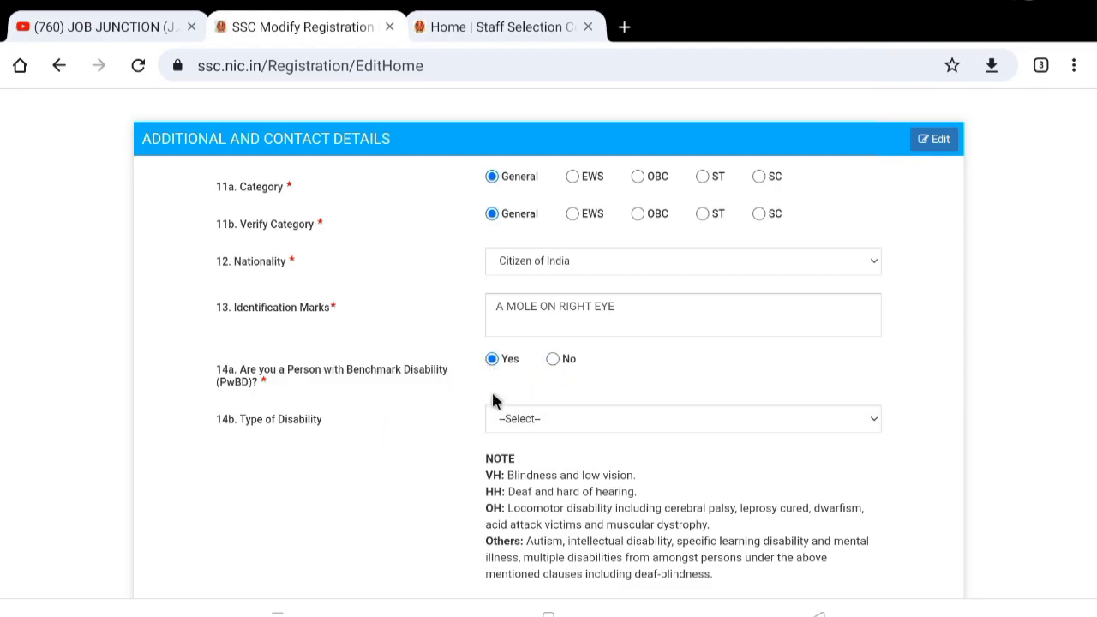
click(514, 420)
click(440, 416)
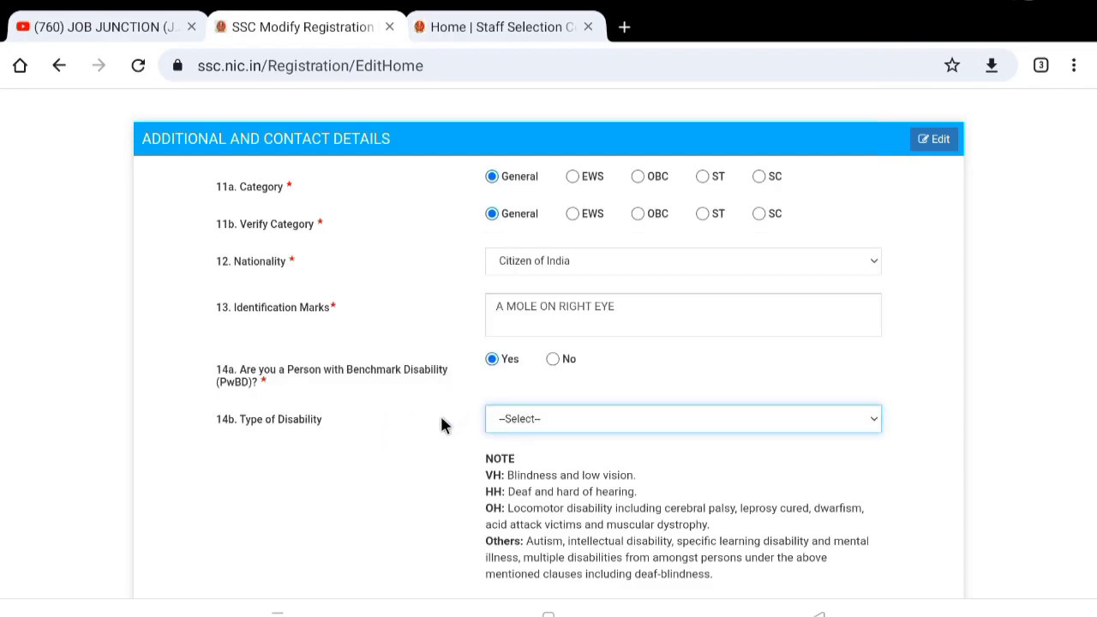
click(553, 361)
Review the Permanent Address field and its State/UT options without changing the selected state
scroll(539, 411, down, 2)
scroll(538, 414, down, 2)
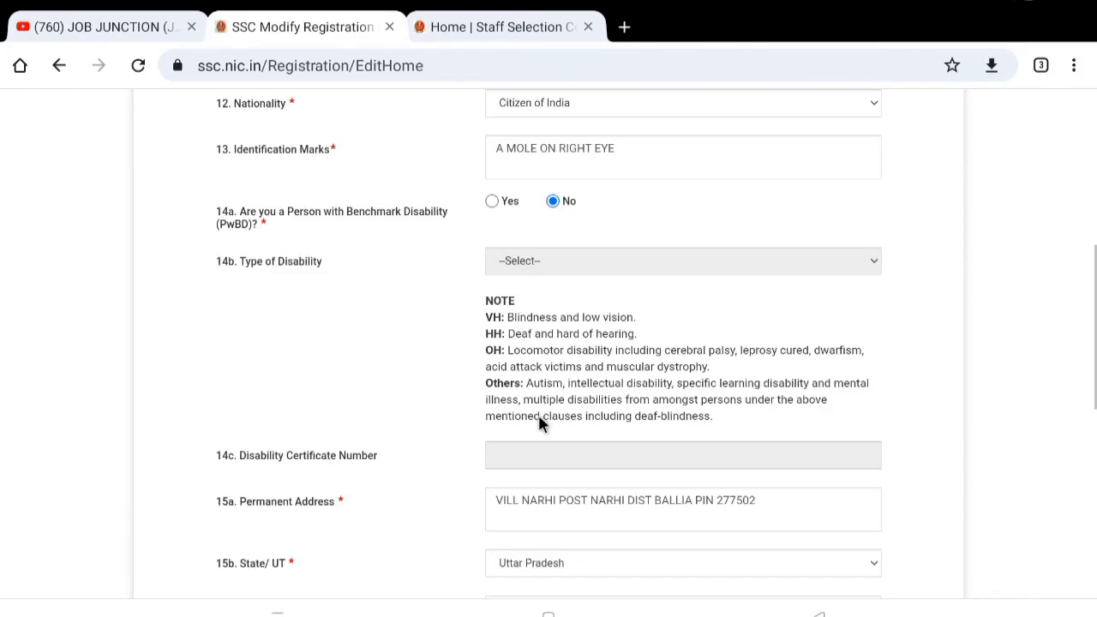
scroll(491, 437, down, 3)
drag(215, 292, 345, 307)
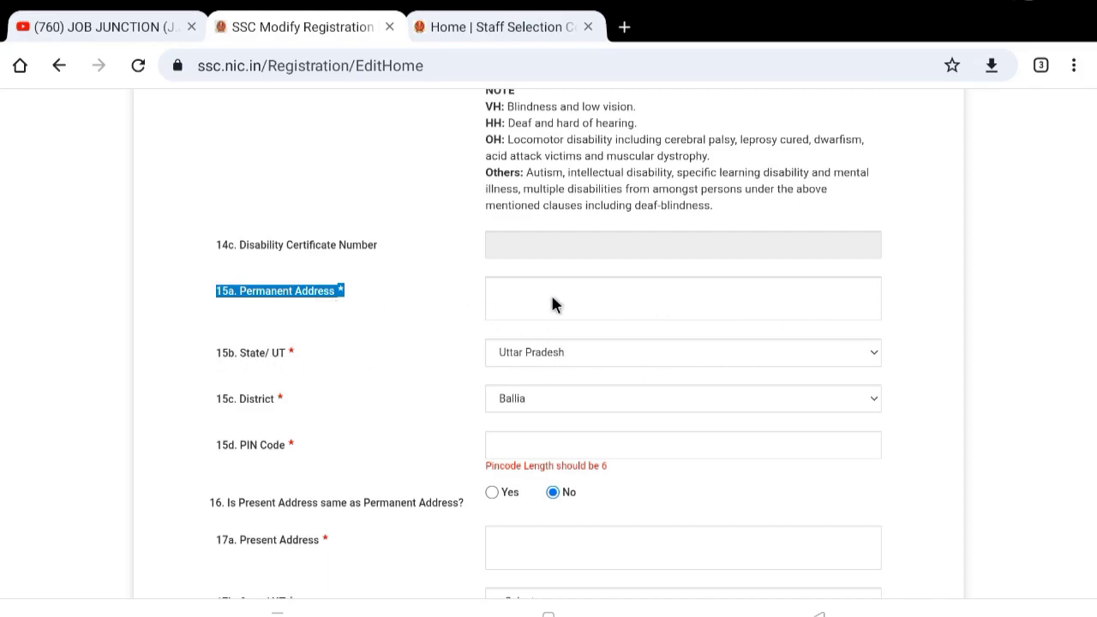
drag(198, 359, 293, 360)
click(578, 376)
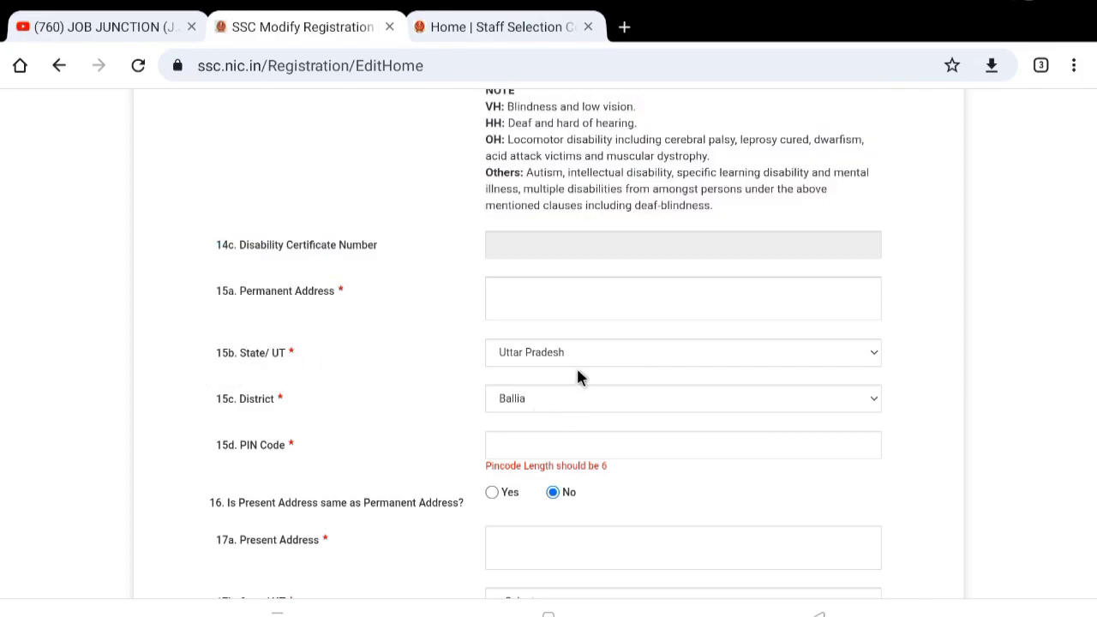
click(576, 352)
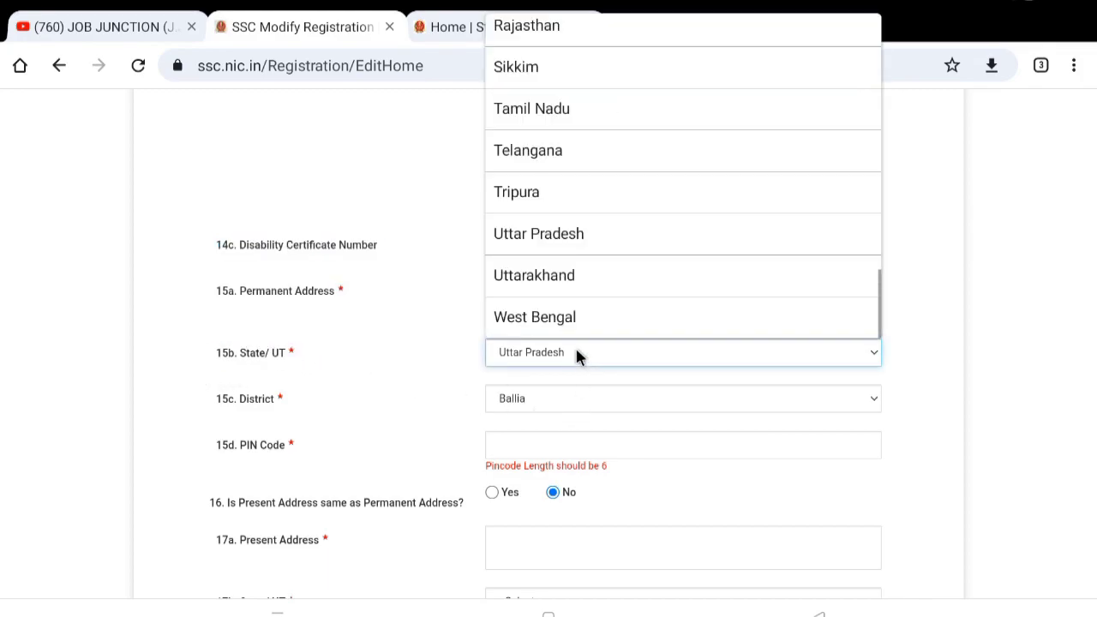
click(455, 419)
Set the permanent address district to Bijnor
click(563, 396)
click(563, 325)
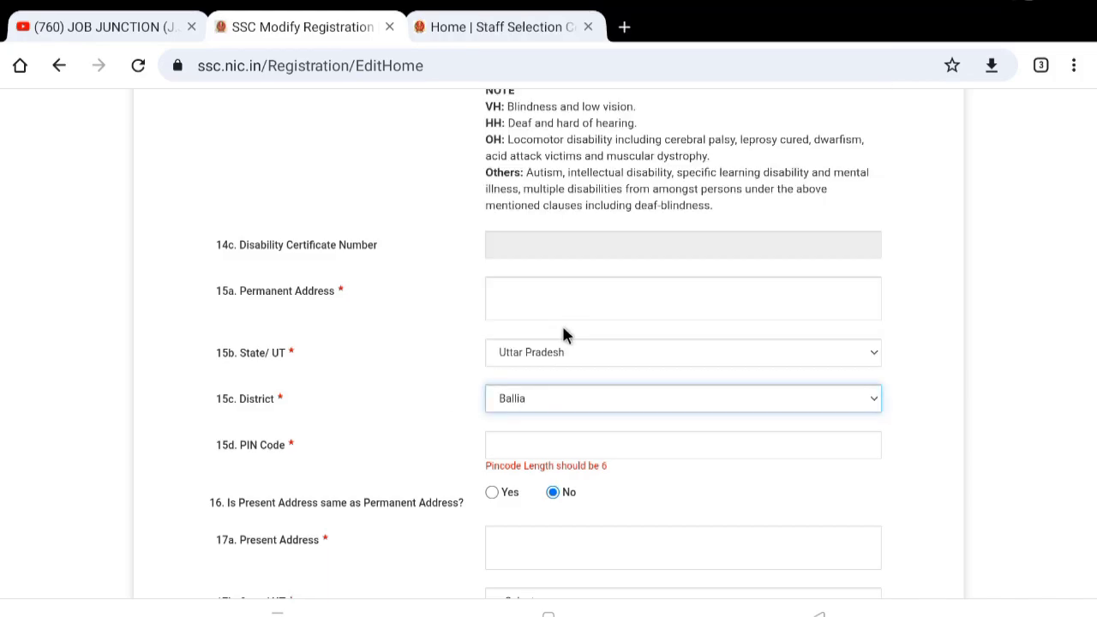
scroll(445, 419, down, 1)
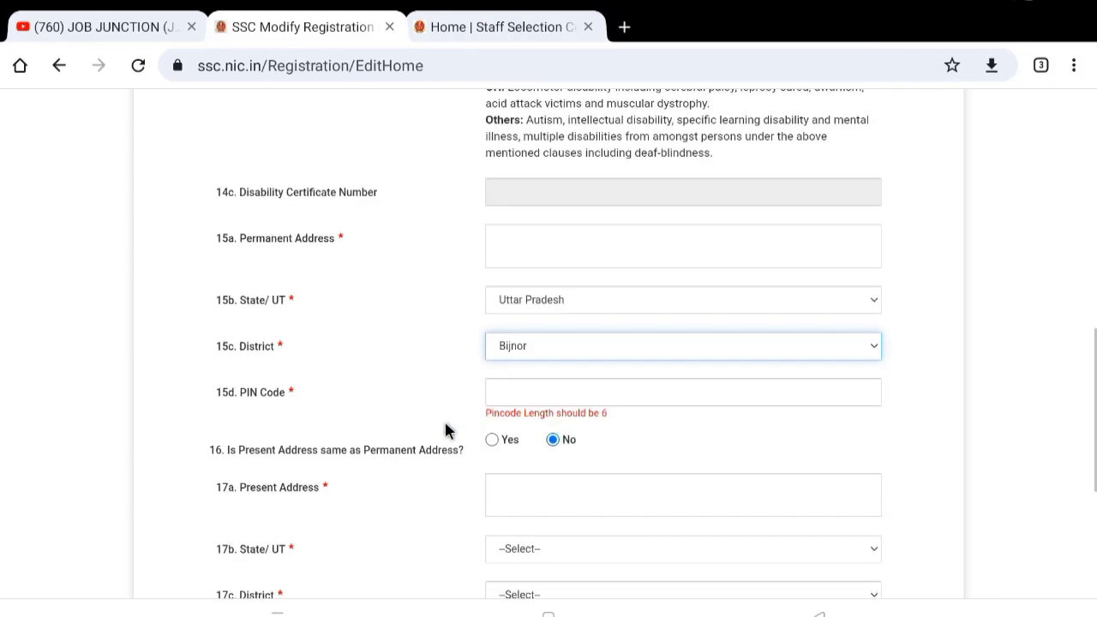
Review the PIN Code and present address fields, switching the same-as-permanent-address answer to Yes and back to No
click(210, 392)
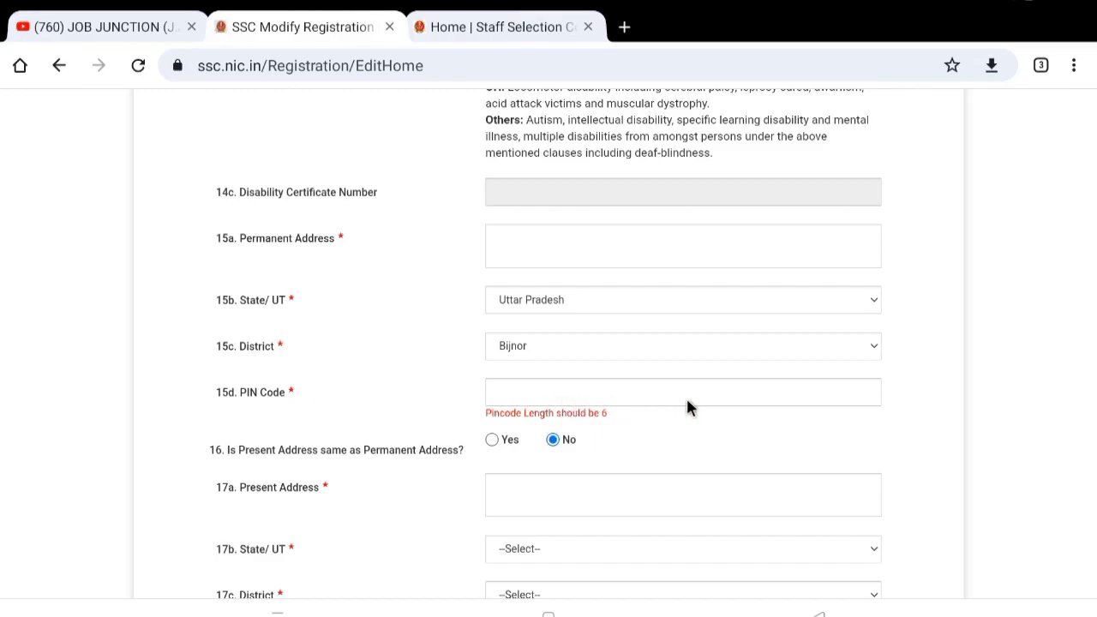
drag(222, 449, 471, 463)
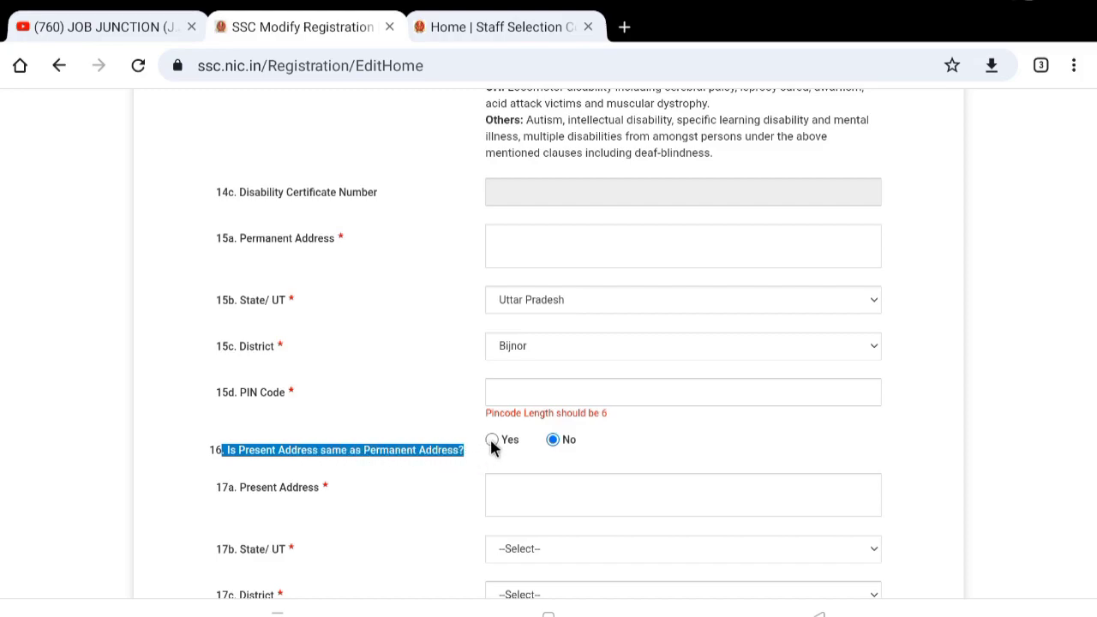
click(492, 440)
click(553, 440)
scroll(539, 461, down, 4)
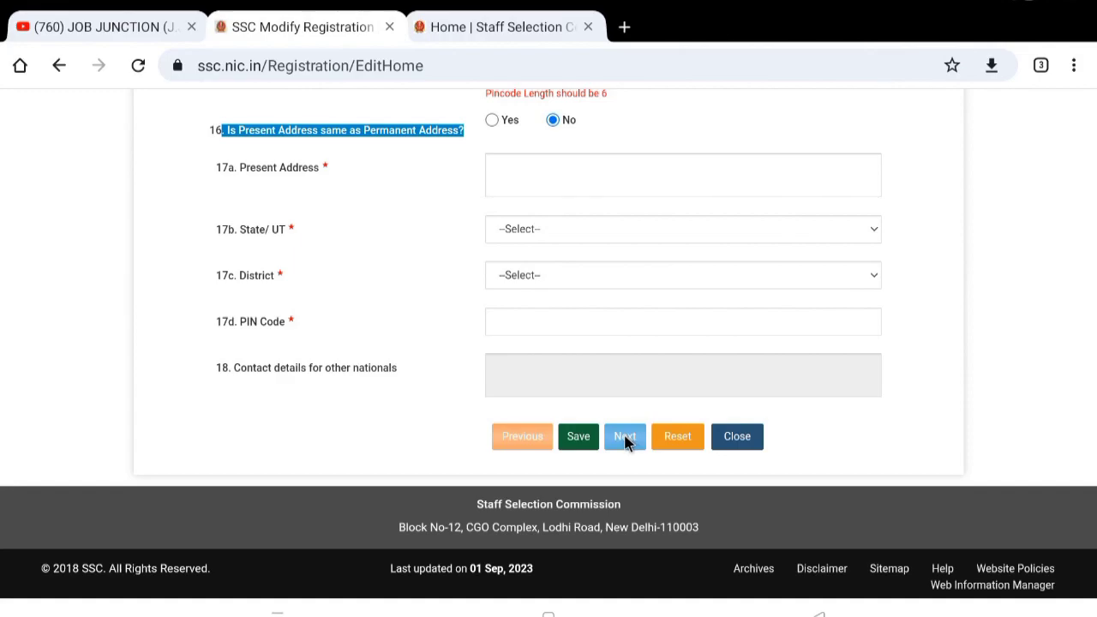
Recheck the Additional and Contact Details, proceed to the Declaration section and agree to the declaration
scroll(624, 437, up, 11)
scroll(623, 438, down, 2)
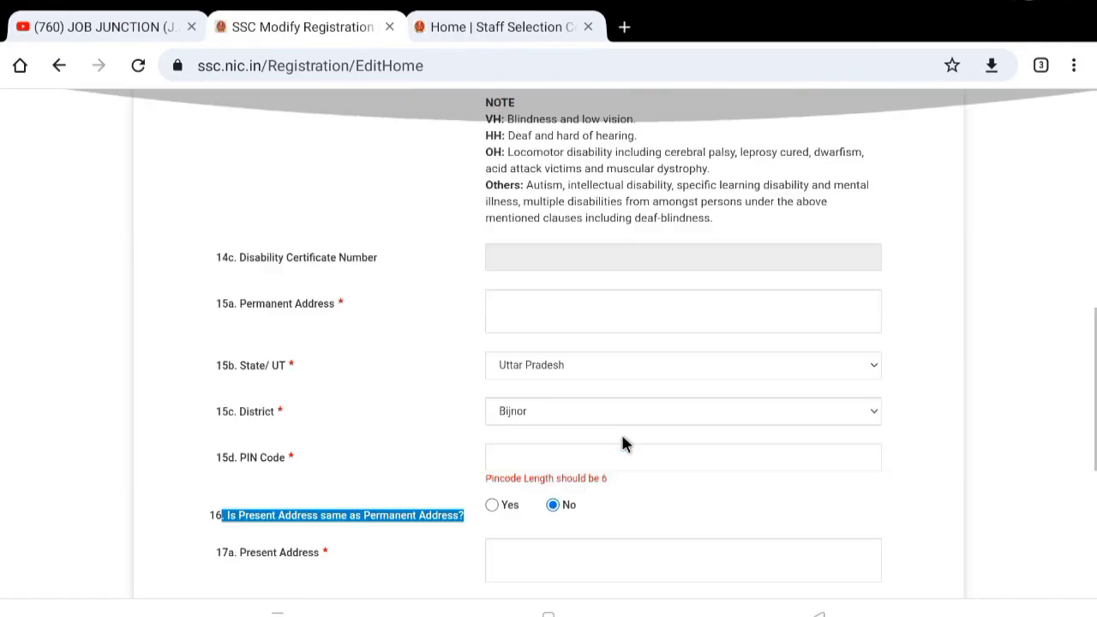
scroll(623, 437, down, 9)
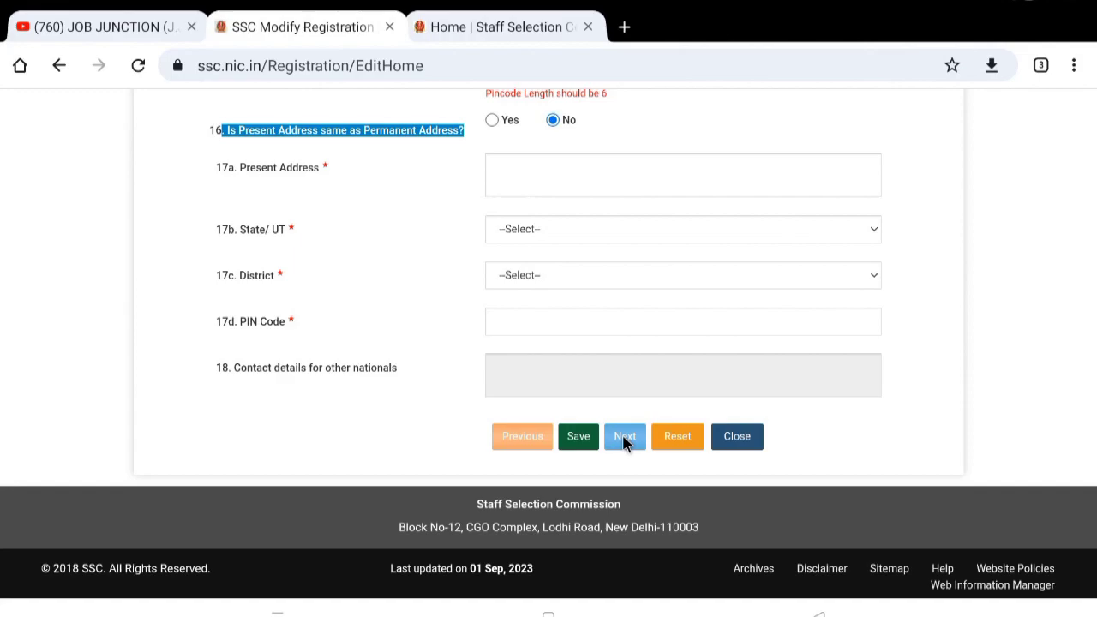
click(624, 437)
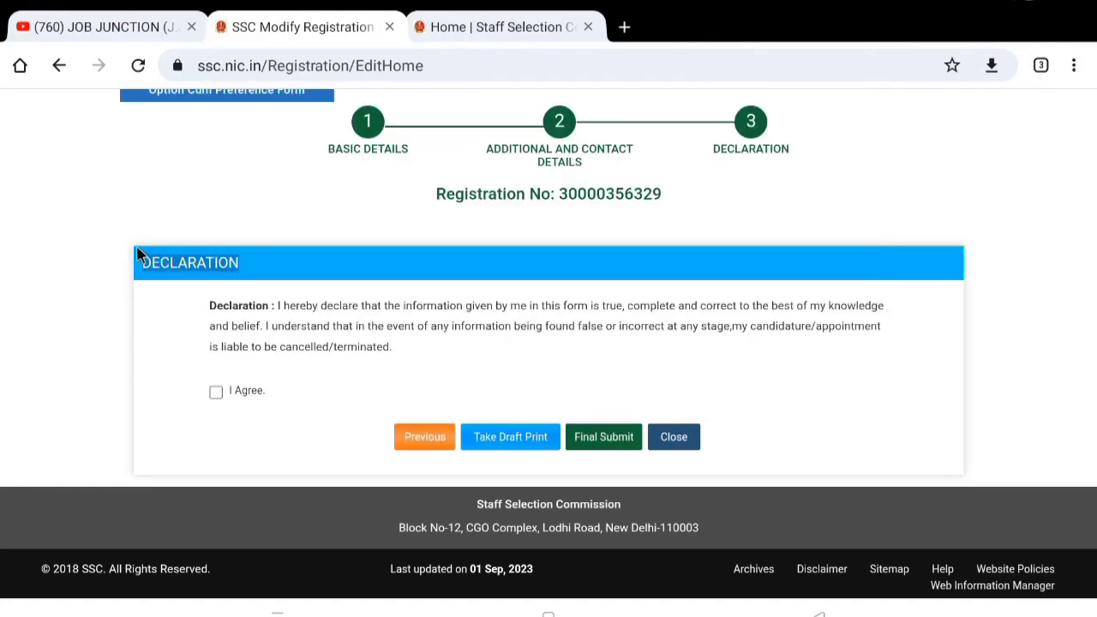
click(214, 394)
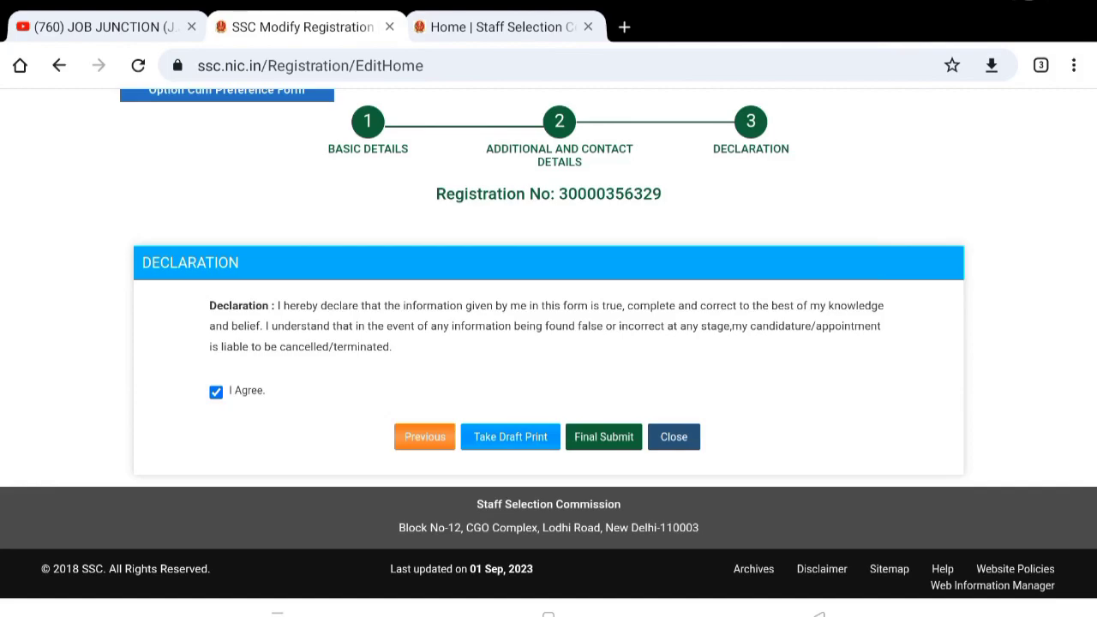
Switch to the open Staff Selection Commission home page
click(436, 33)
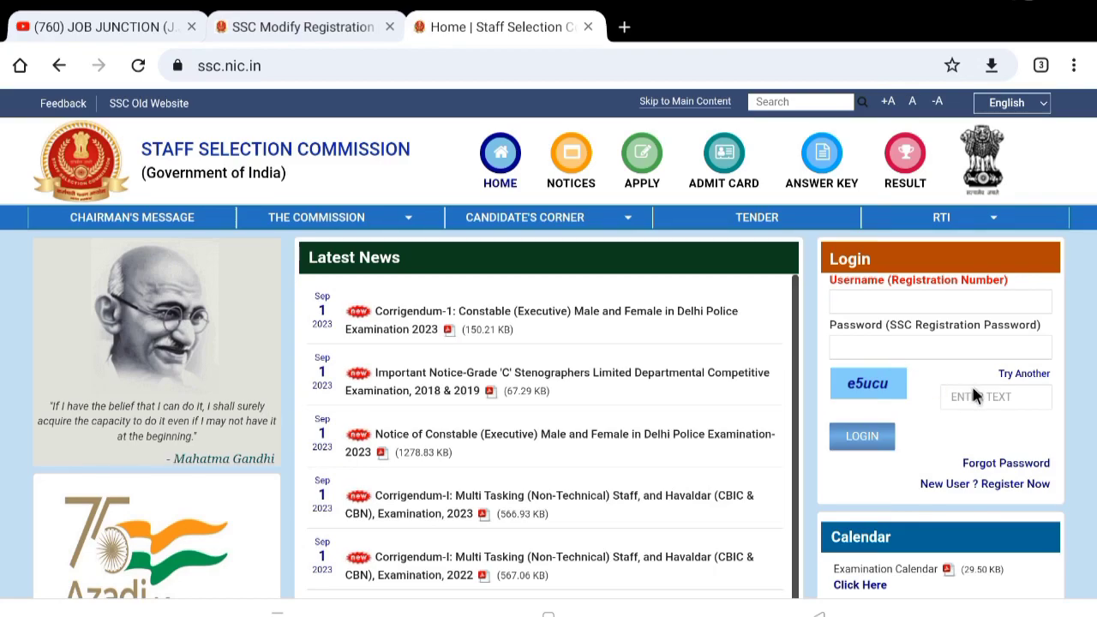
Log in to the candidate portal and review the Constable (Executive) Delhi Police Examination, 2023 application and fee payment dates
click(863, 437)
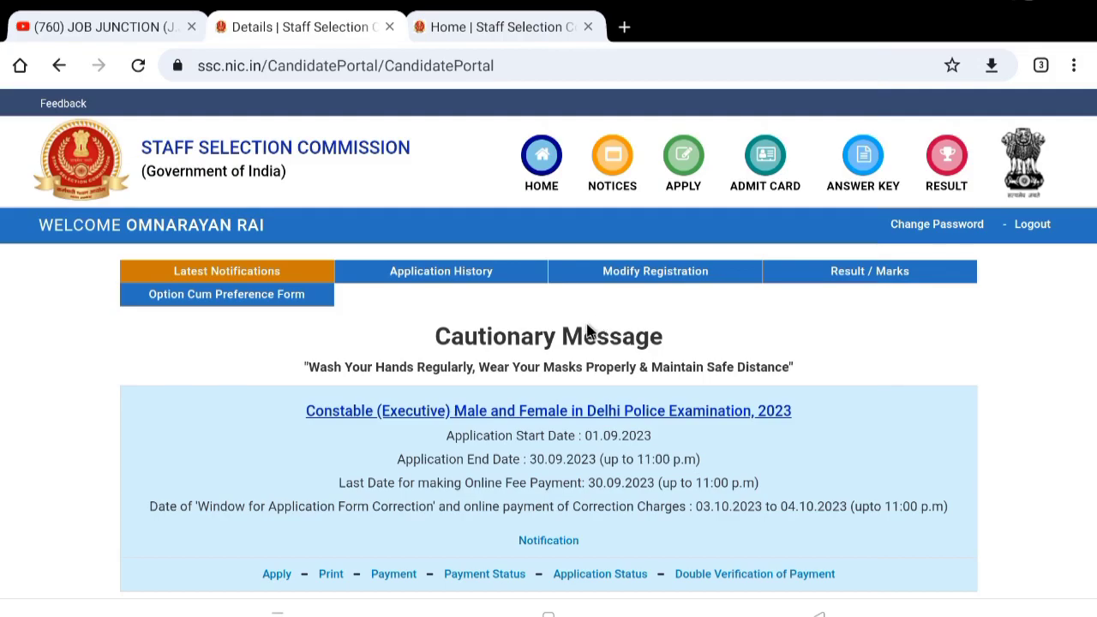
drag(307, 412, 765, 418)
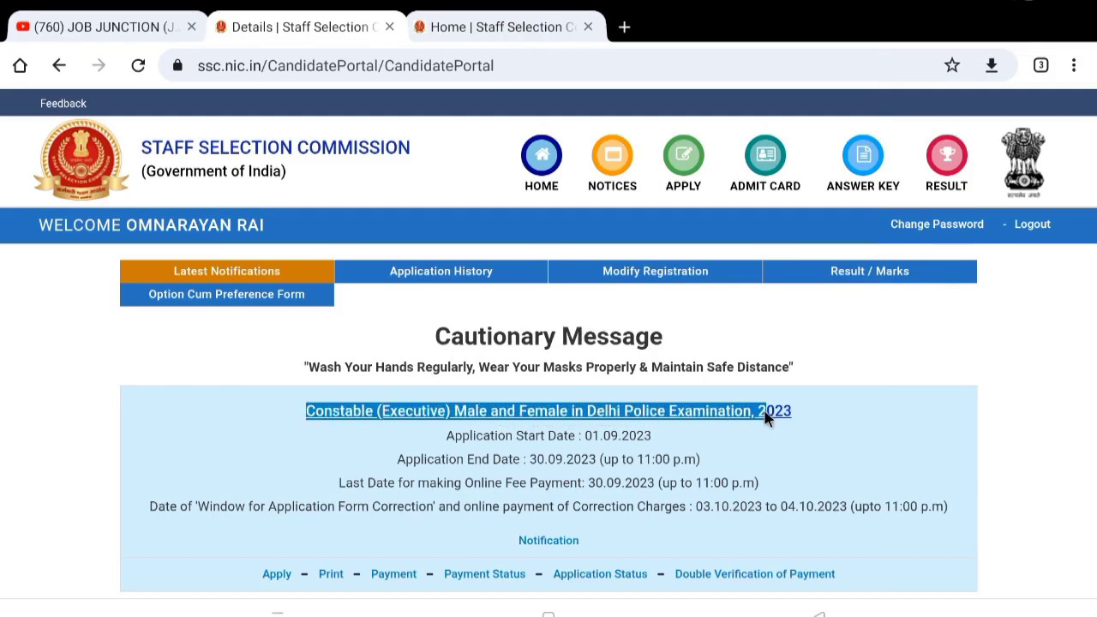
scroll(803, 421, down, 1)
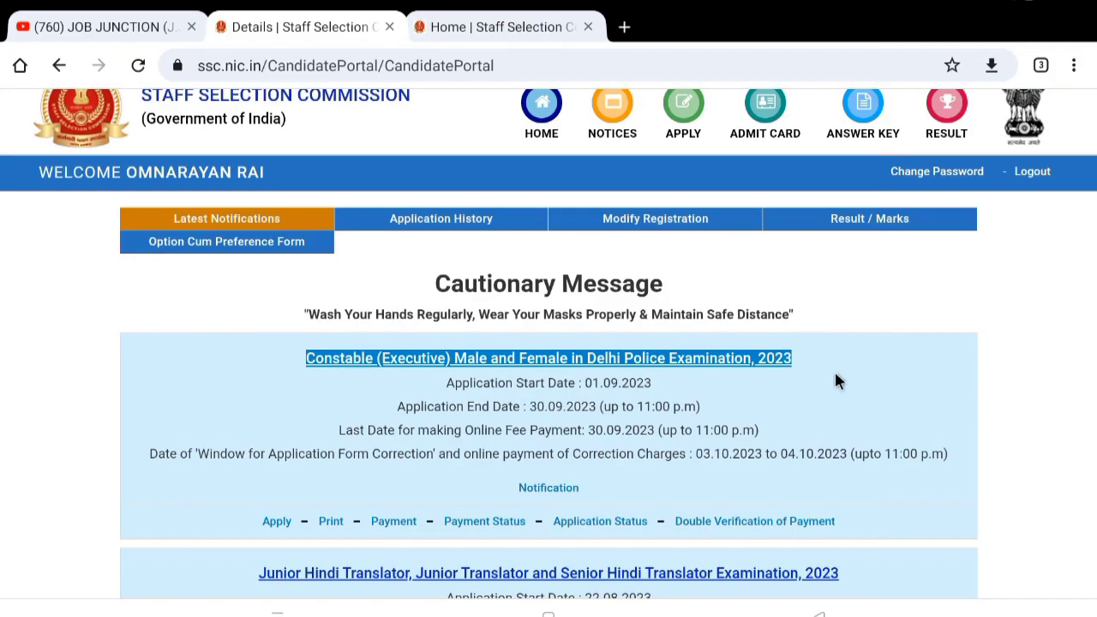
scroll(835, 380, down, 1)
drag(447, 332, 669, 343)
drag(391, 354, 690, 358)
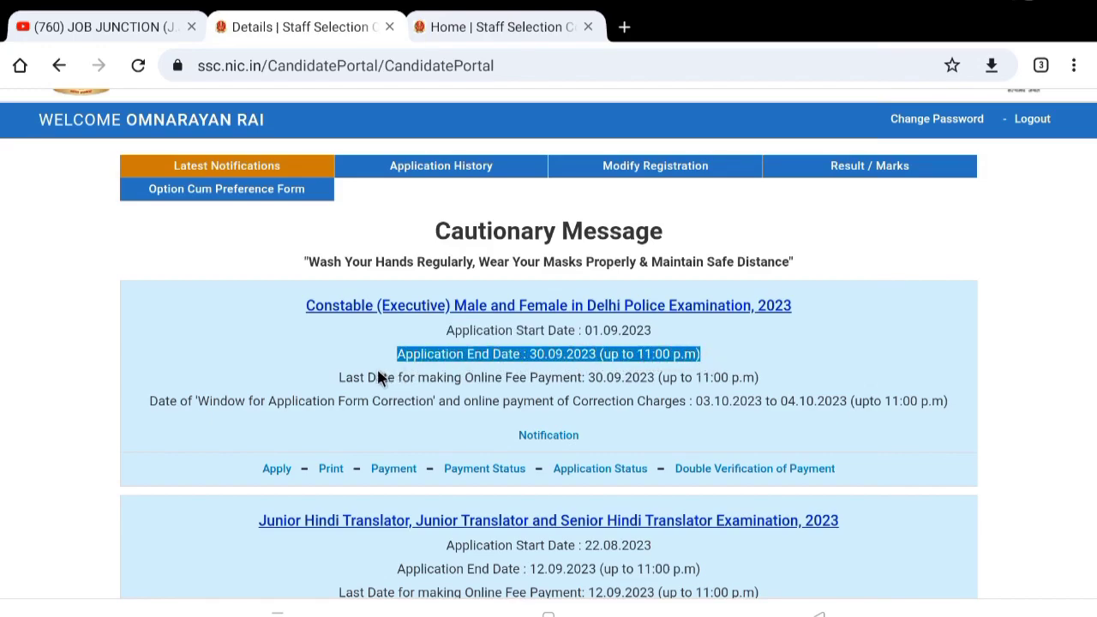
click(336, 385)
drag(336, 385, 761, 380)
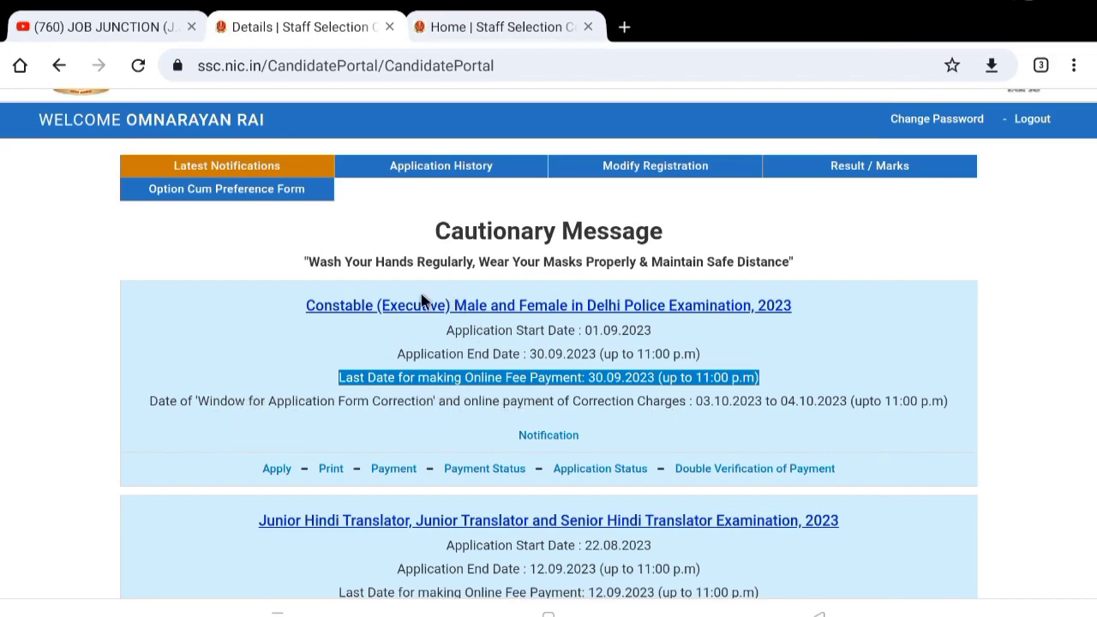
Open the application form for the Constable (Executive) Delhi Police Examination, 2023 and review the prefilled personal and matriculation details
scroll(429, 397, down, 1)
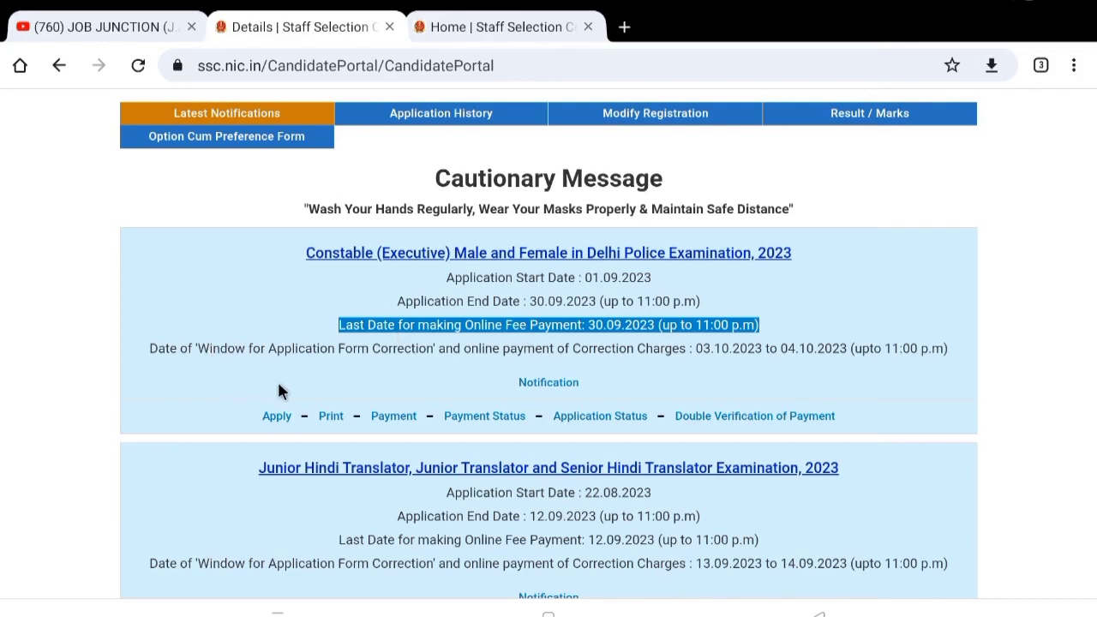
click(282, 419)
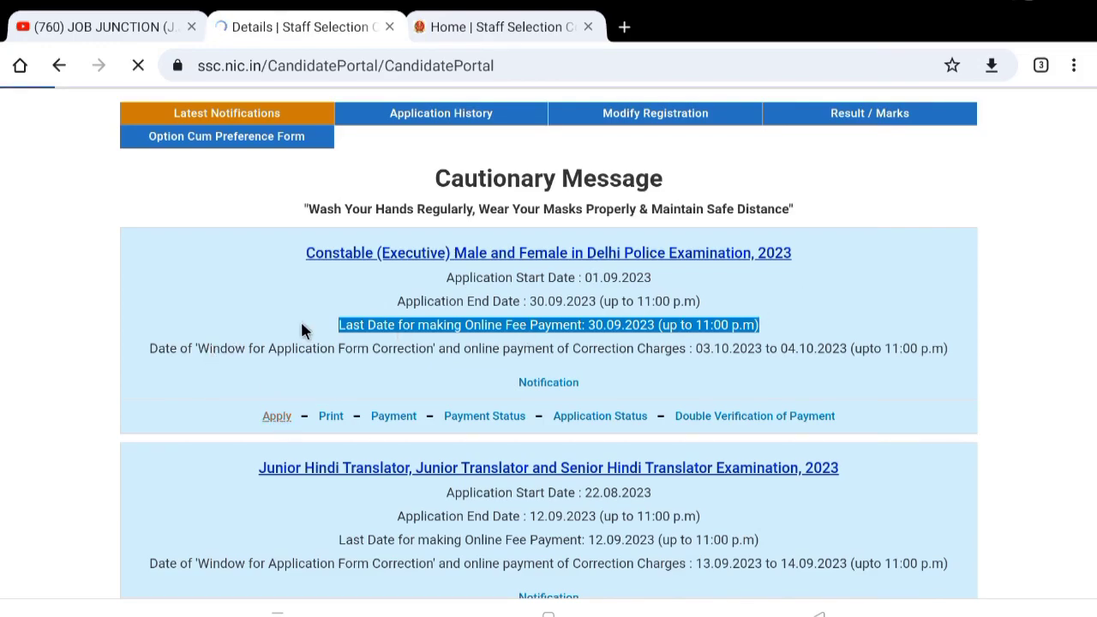
scroll(321, 370, down, 2)
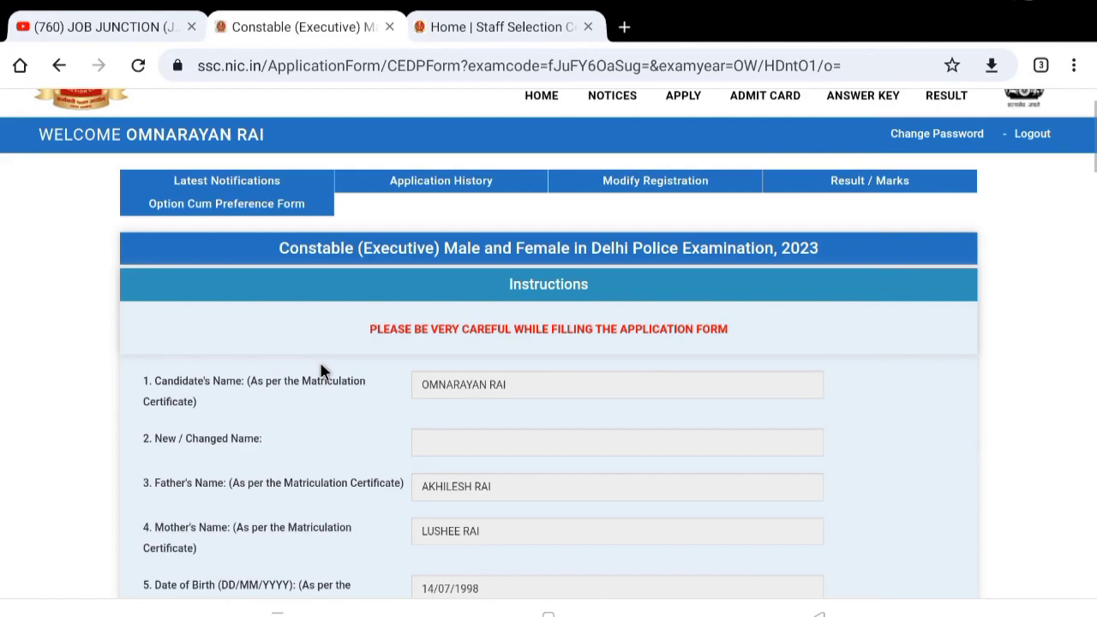
scroll(322, 371, down, 2)
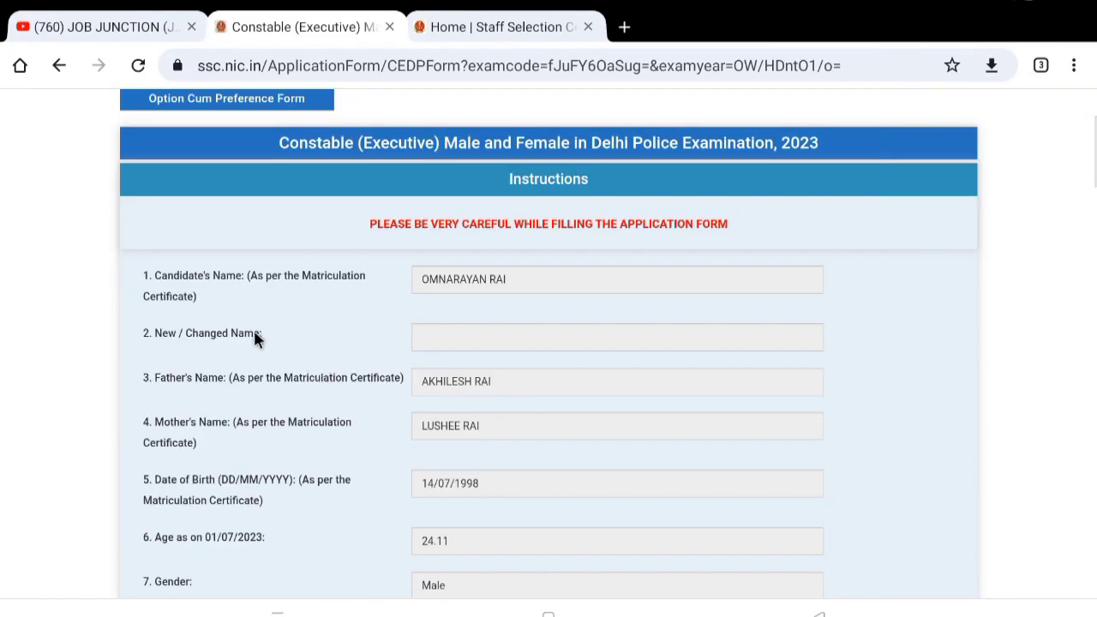
drag(137, 270, 216, 286)
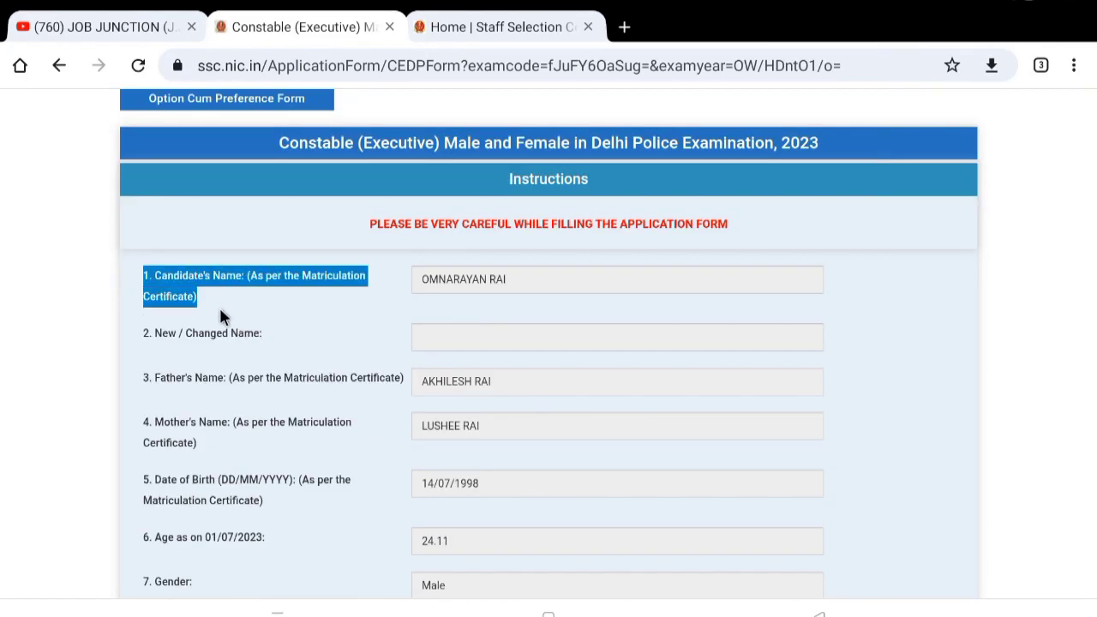
scroll(221, 308, down, 3)
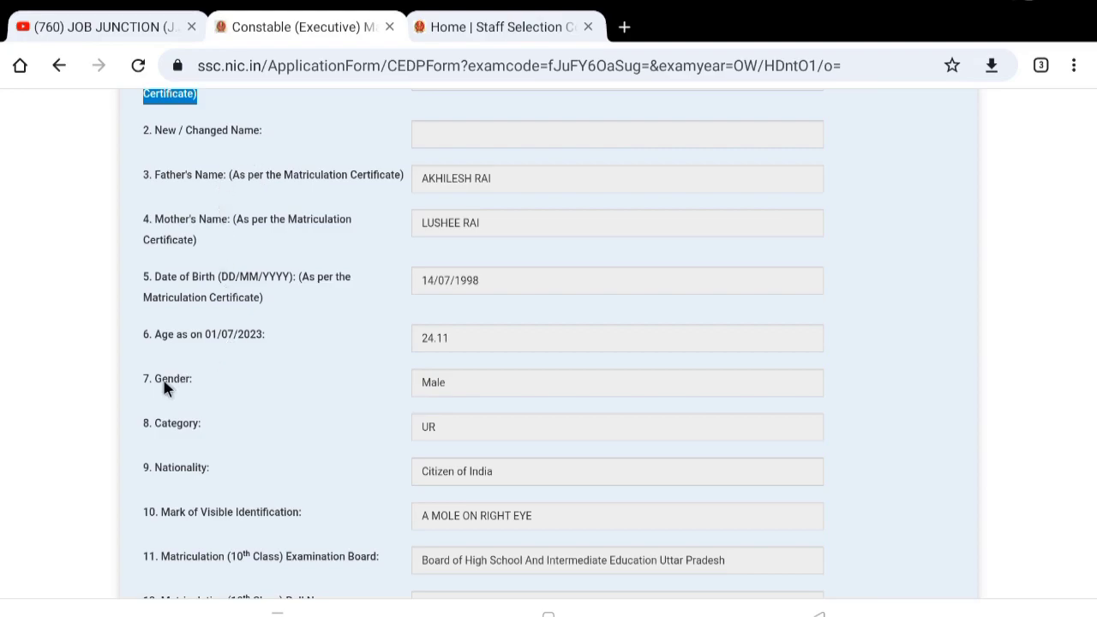
scroll(233, 517, down, 2)
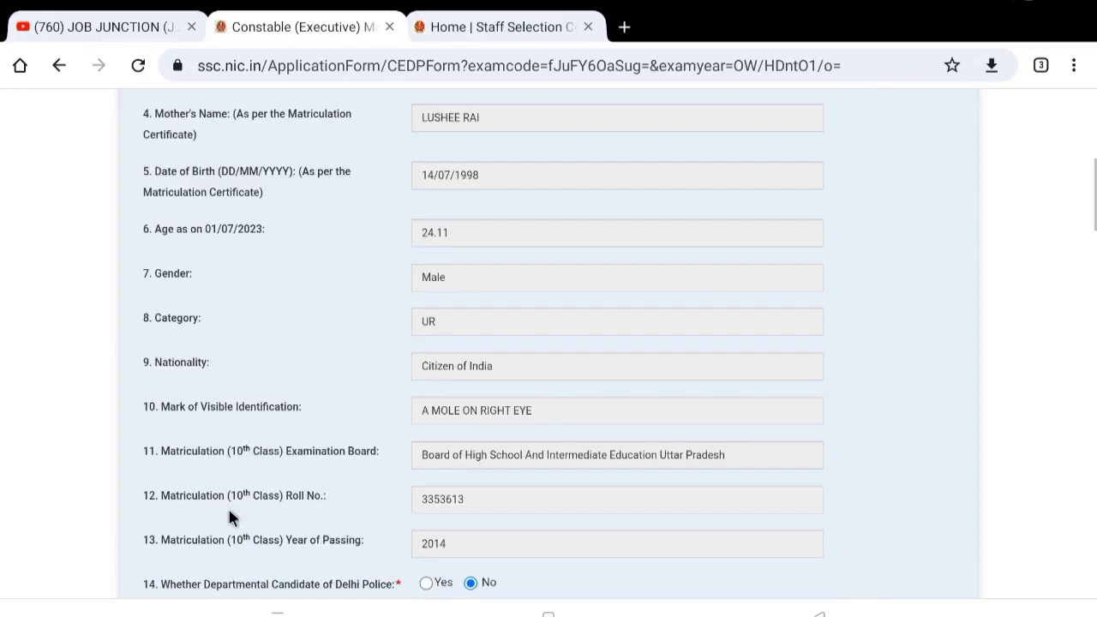
scroll(232, 491, down, 2)
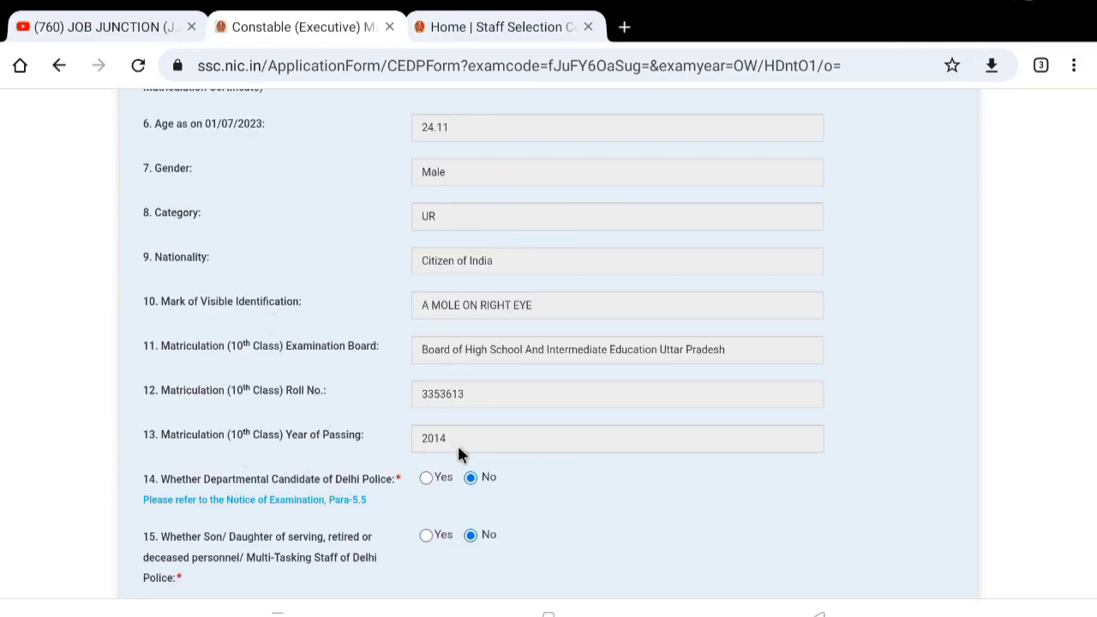
scroll(357, 306, down, 2)
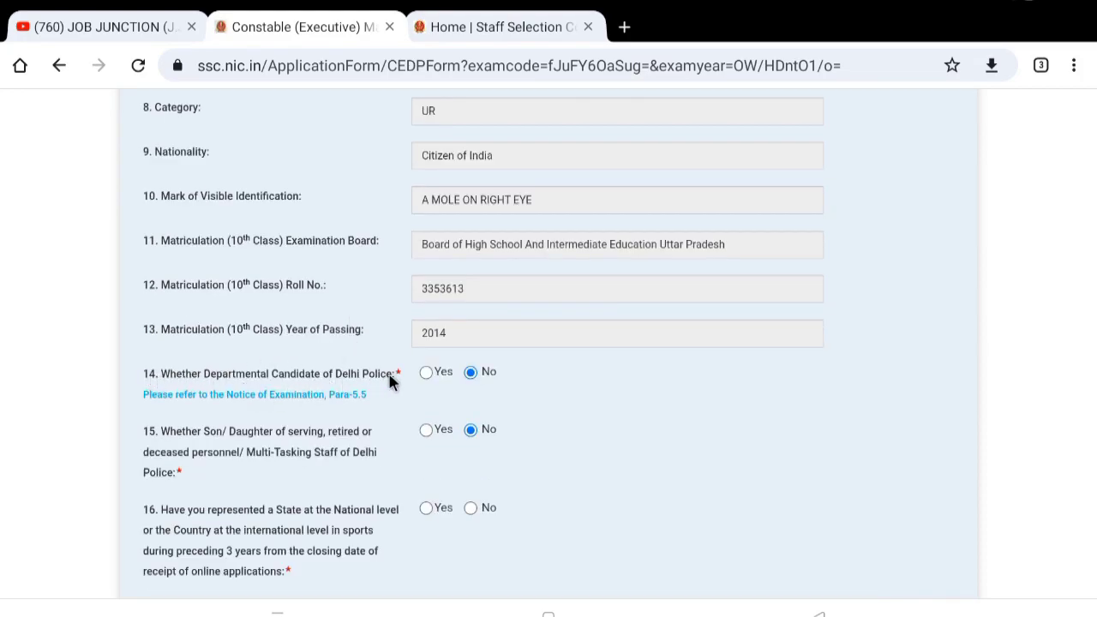
Switch the Delhi Police departmental candidate and staff son/daughter answers to Yes and back to No
click(426, 373)
click(471, 373)
click(426, 429)
click(470, 429)
scroll(474, 447, down, 1)
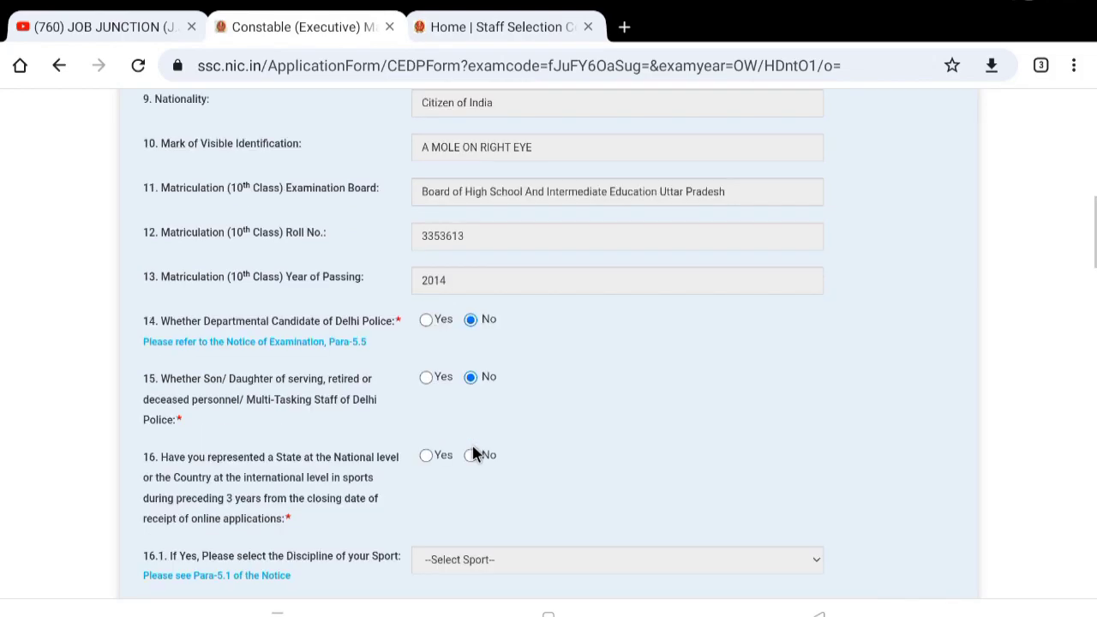
Review the sports representation question and its sport discipline options under Yes, and set the answer to No
scroll(473, 453, down, 2)
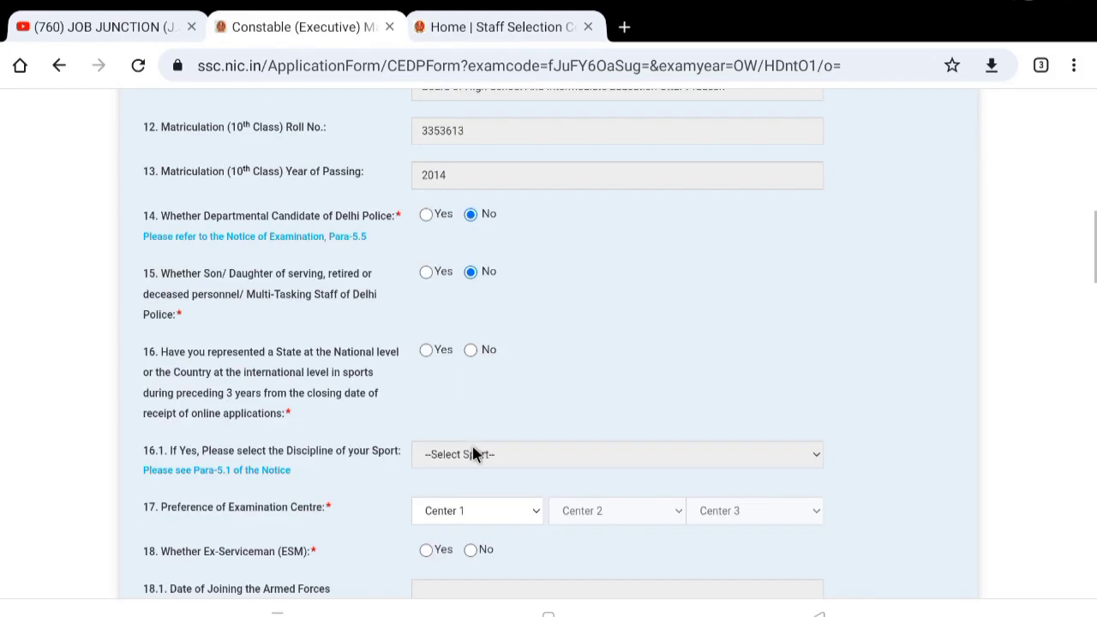
drag(142, 352, 323, 417)
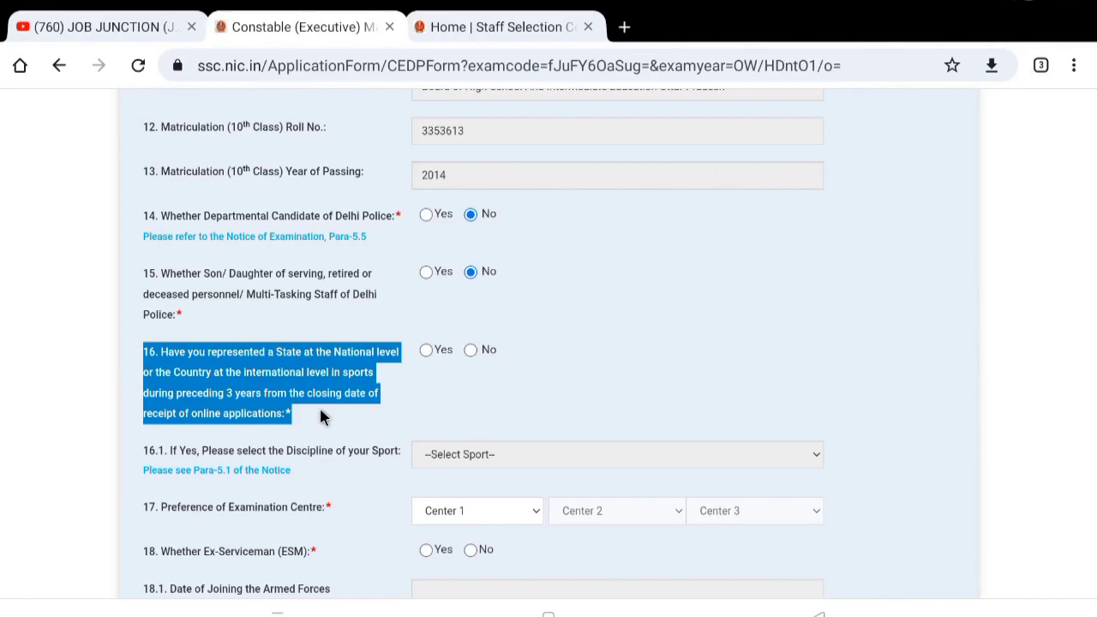
click(321, 413)
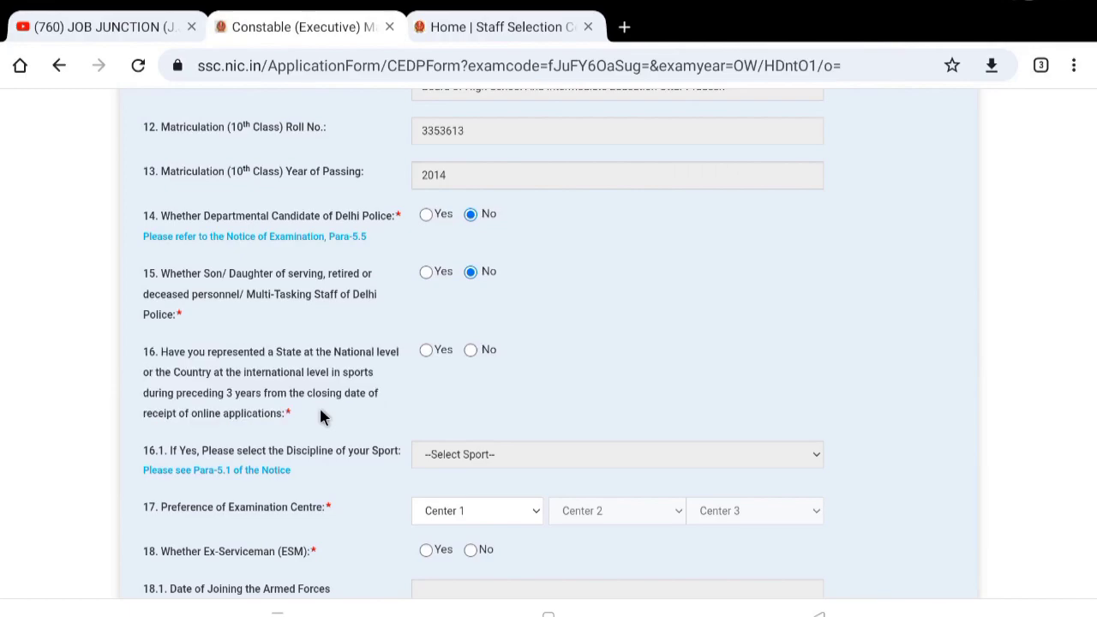
click(425, 351)
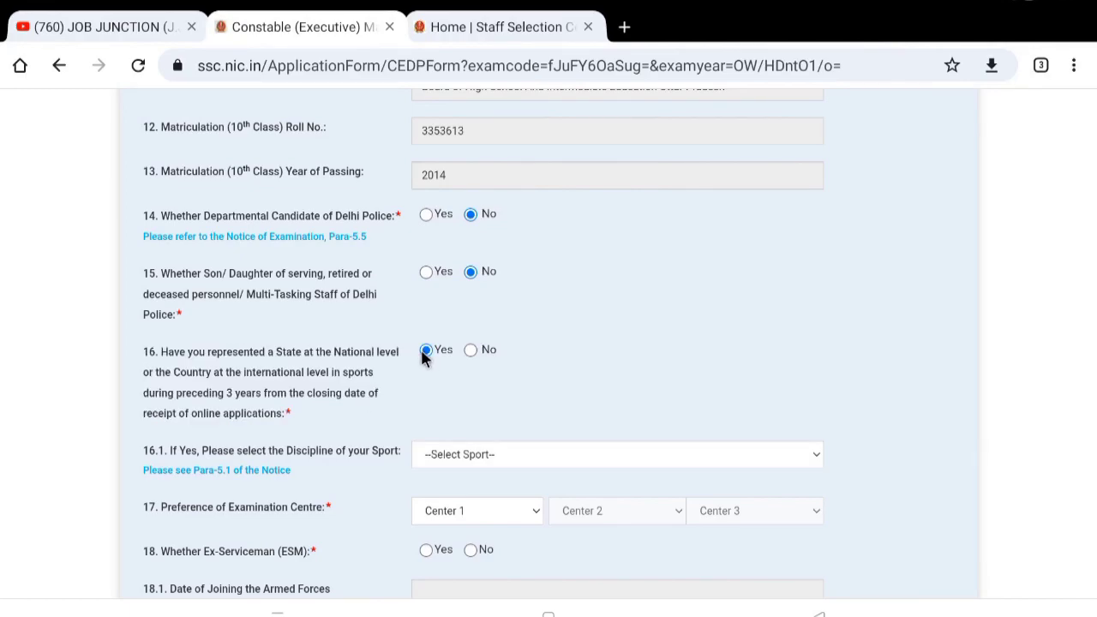
click(473, 455)
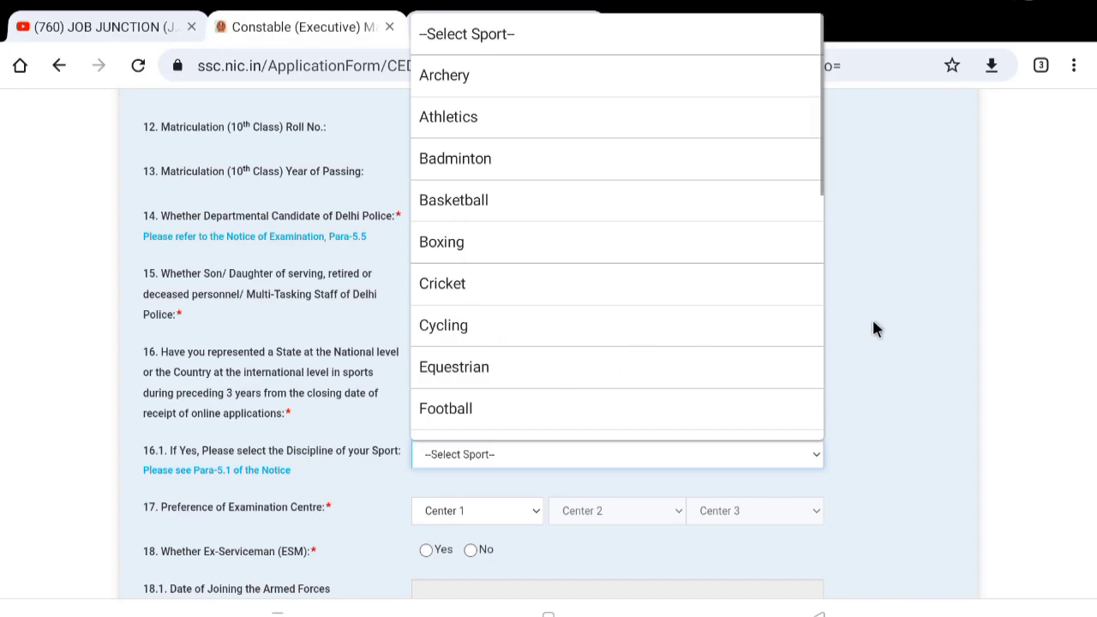
scroll(642, 254, down, 4)
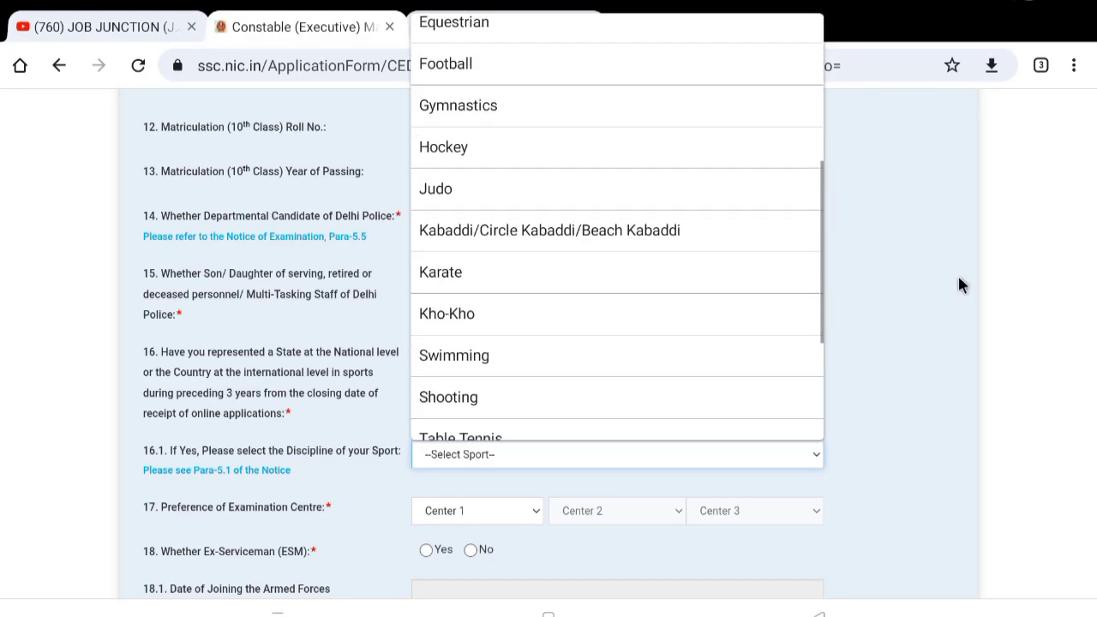
click(958, 278)
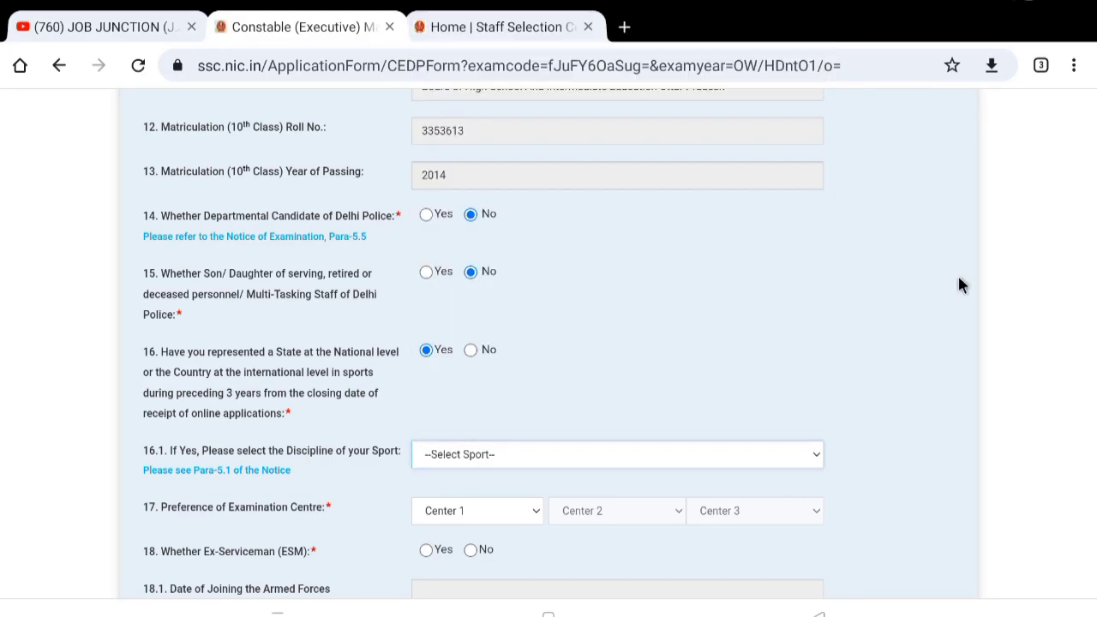
click(472, 351)
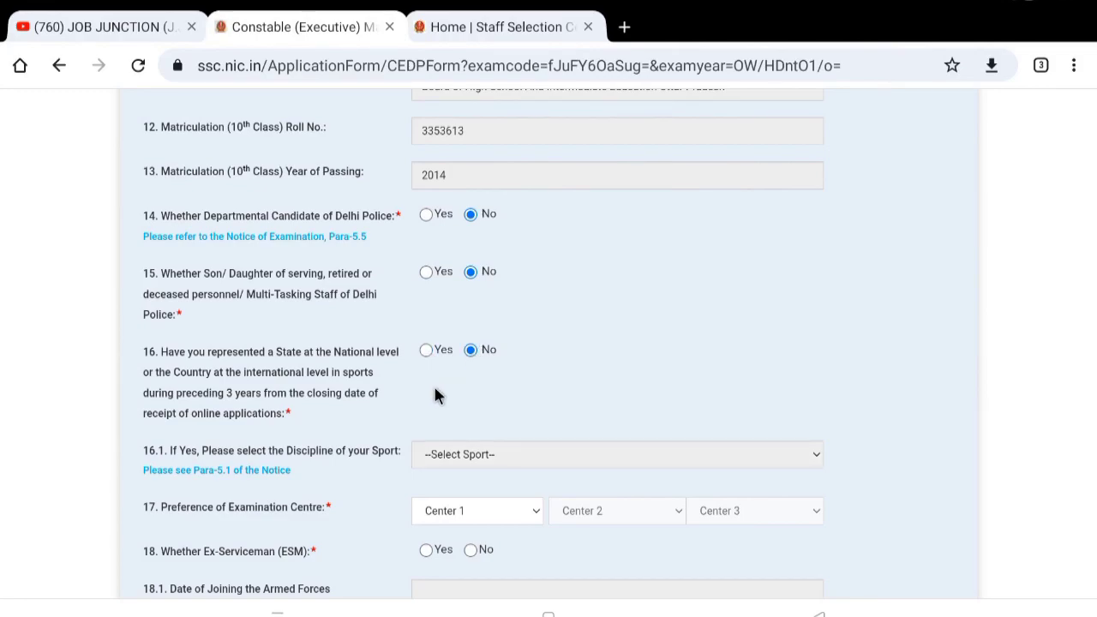
Set the examination centre preferences to NR-Sriganganagar, NR-Delhi(2201) and NR-Roorkee(2006), in that order
scroll(434, 385, down, 3)
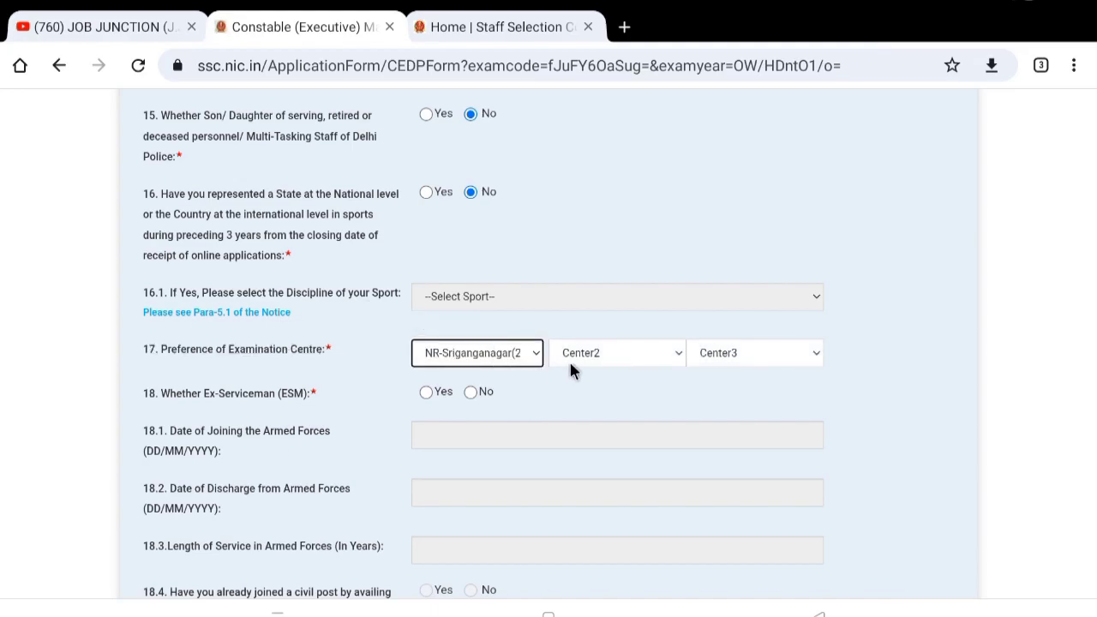
click(575, 359)
click(577, 358)
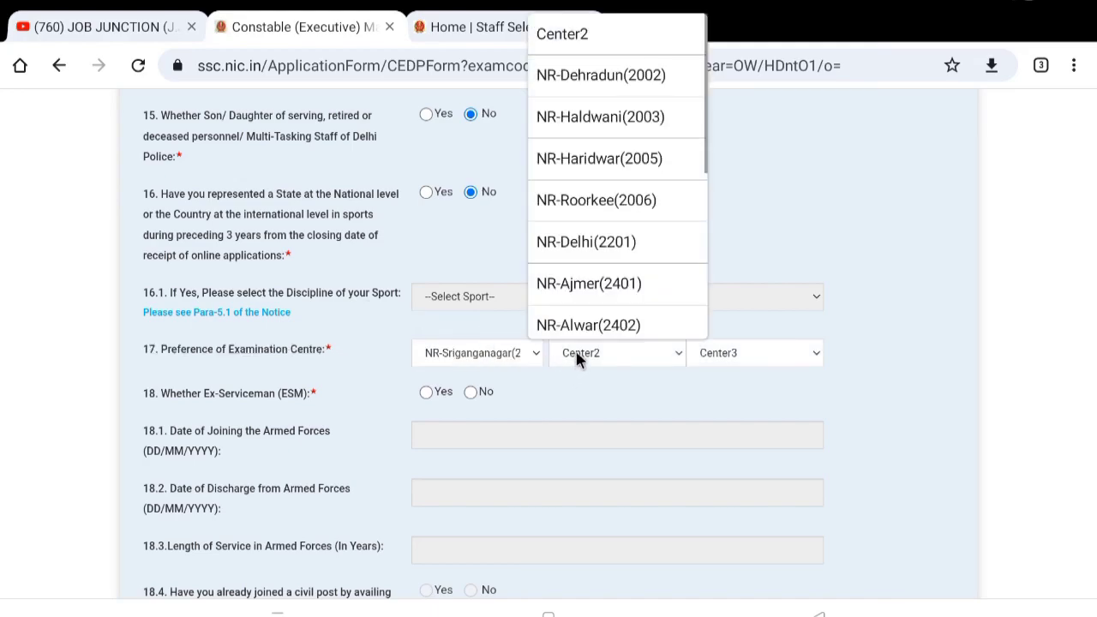
click(588, 243)
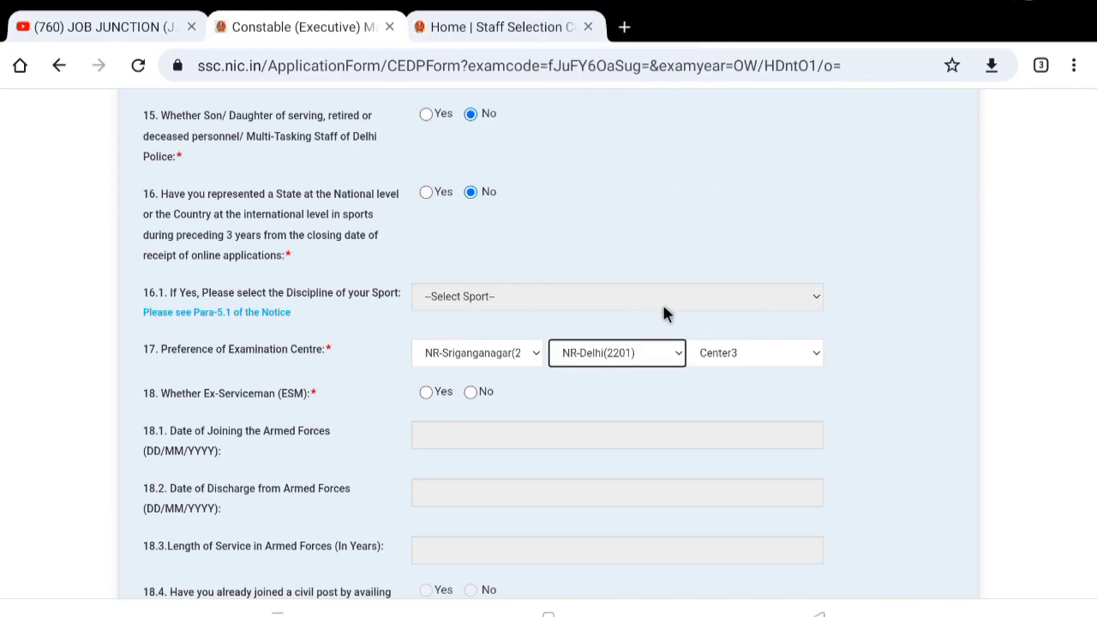
click(727, 351)
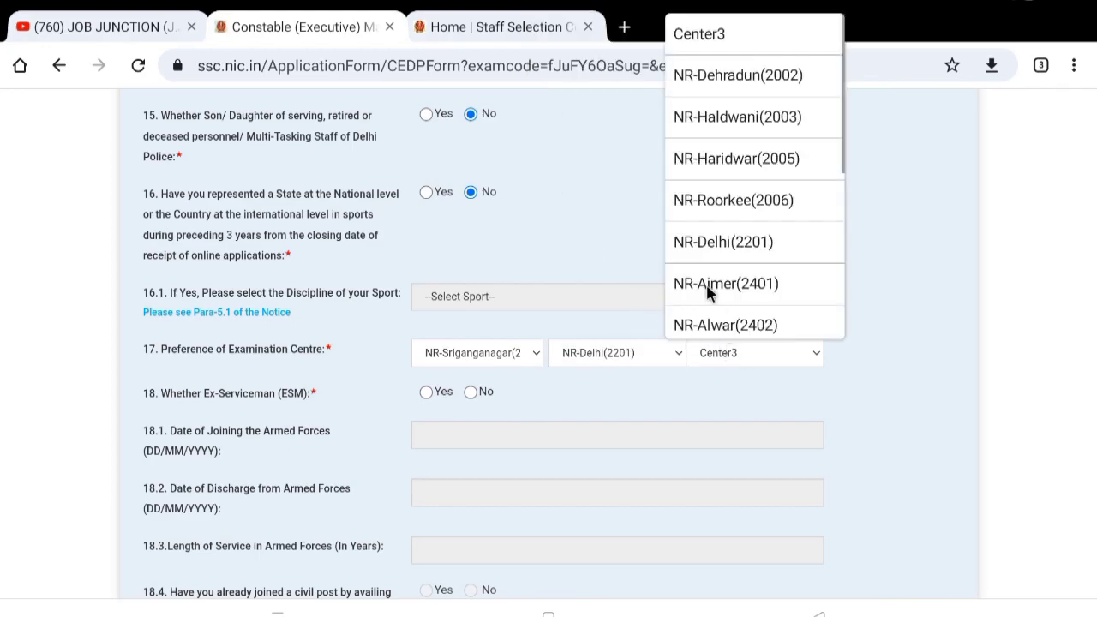
click(702, 192)
scroll(554, 360, down, 1)
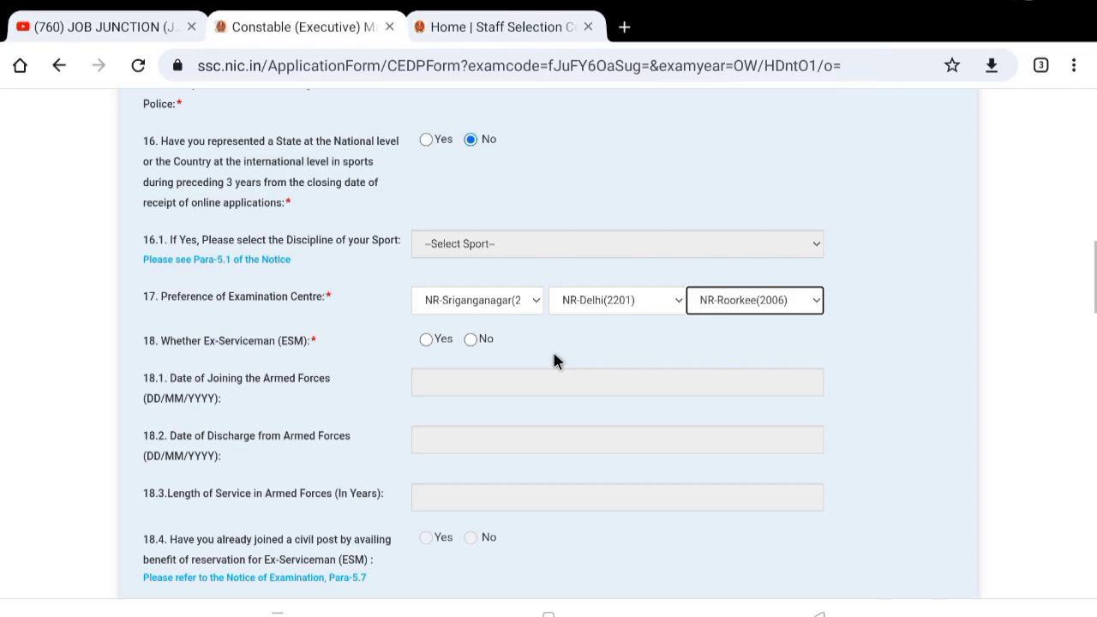
Check the armed forces fields under a Yes answer to the Ex-Serviceman (ESM) question, and set the answer to No
drag(160, 343, 305, 349)
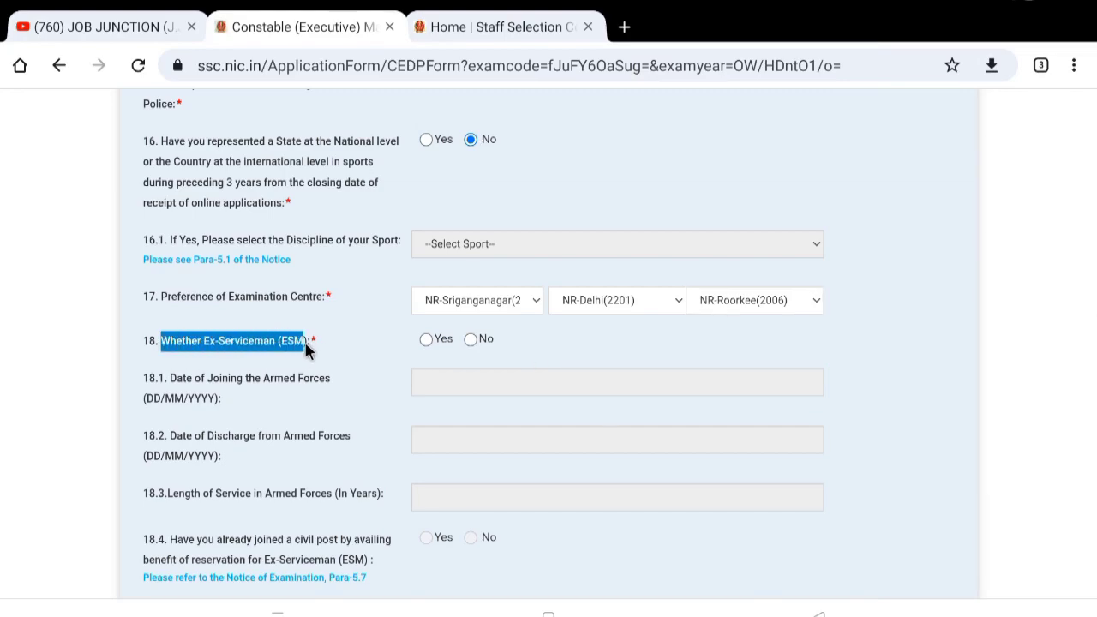
click(427, 341)
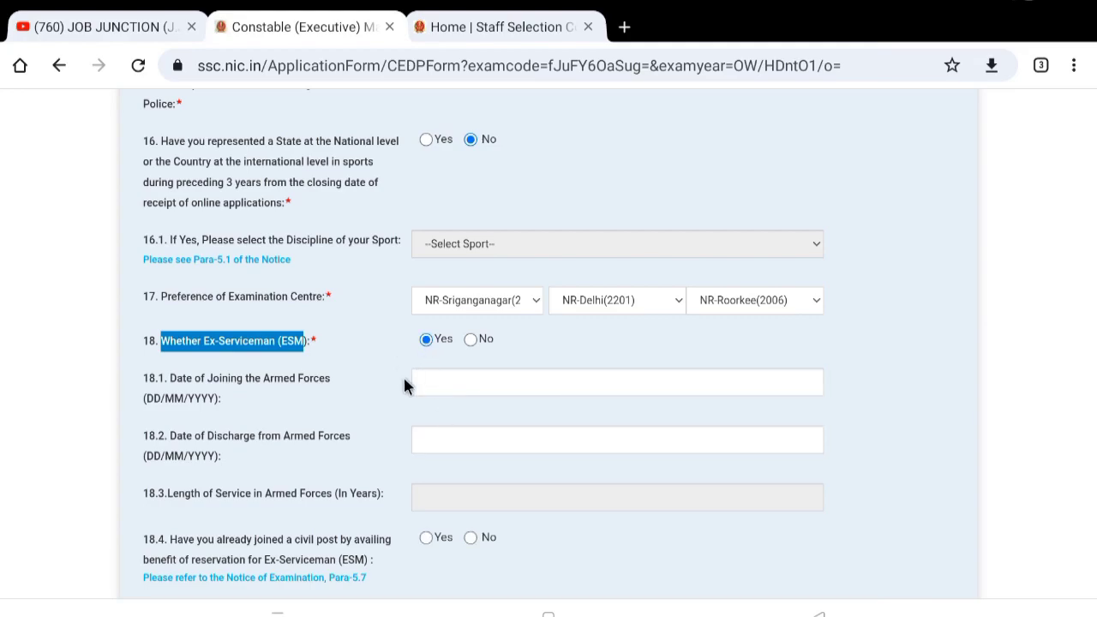
click(470, 339)
Check the age relaxation code options under a Yes answer to question 20, and set the answer to No
scroll(285, 484, down, 2)
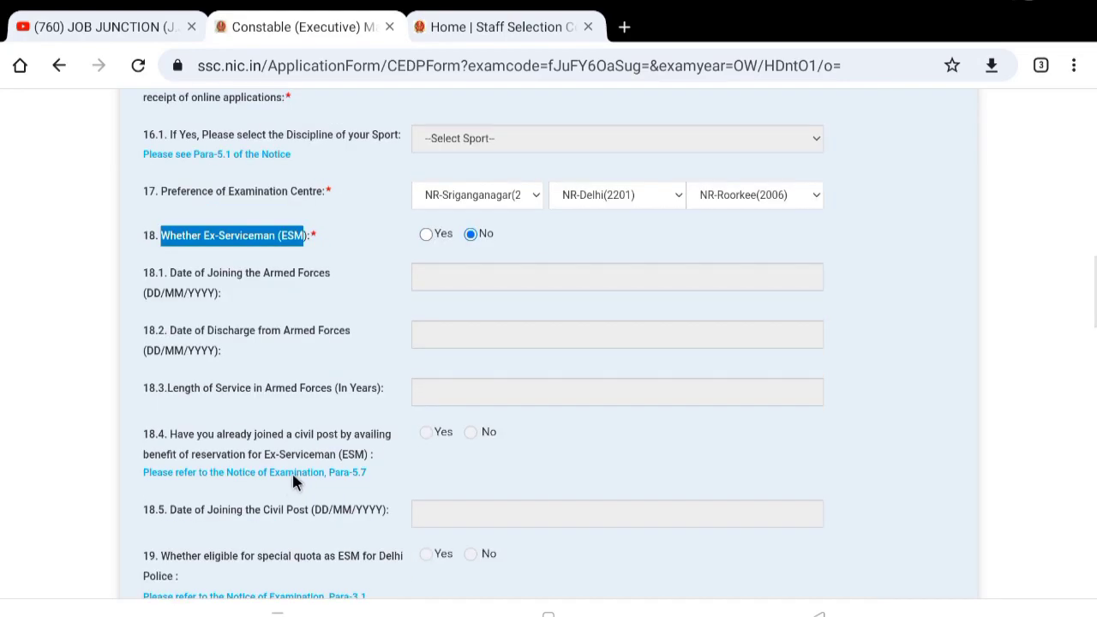
scroll(292, 471, down, 3)
scroll(292, 473, down, 2)
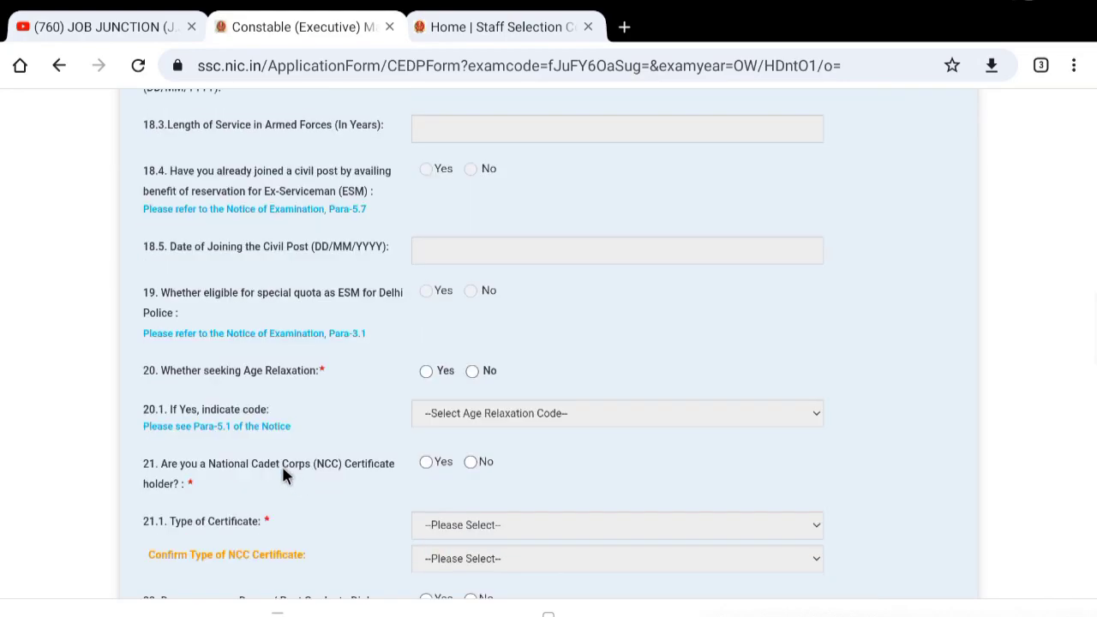
drag(143, 385, 315, 384)
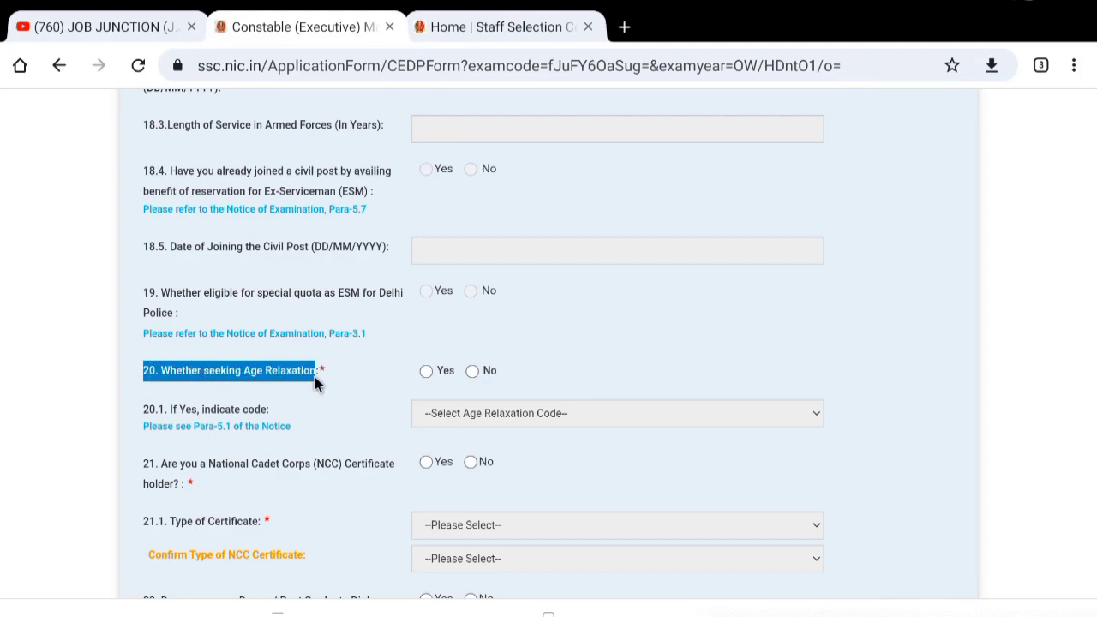
click(427, 373)
click(431, 417)
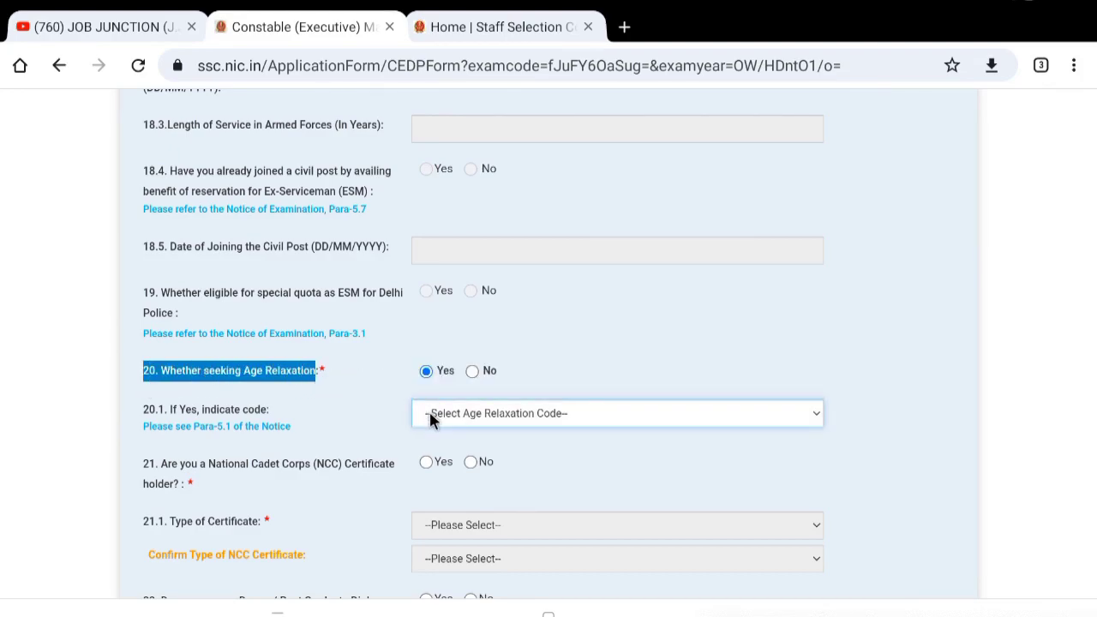
click(515, 345)
click(514, 345)
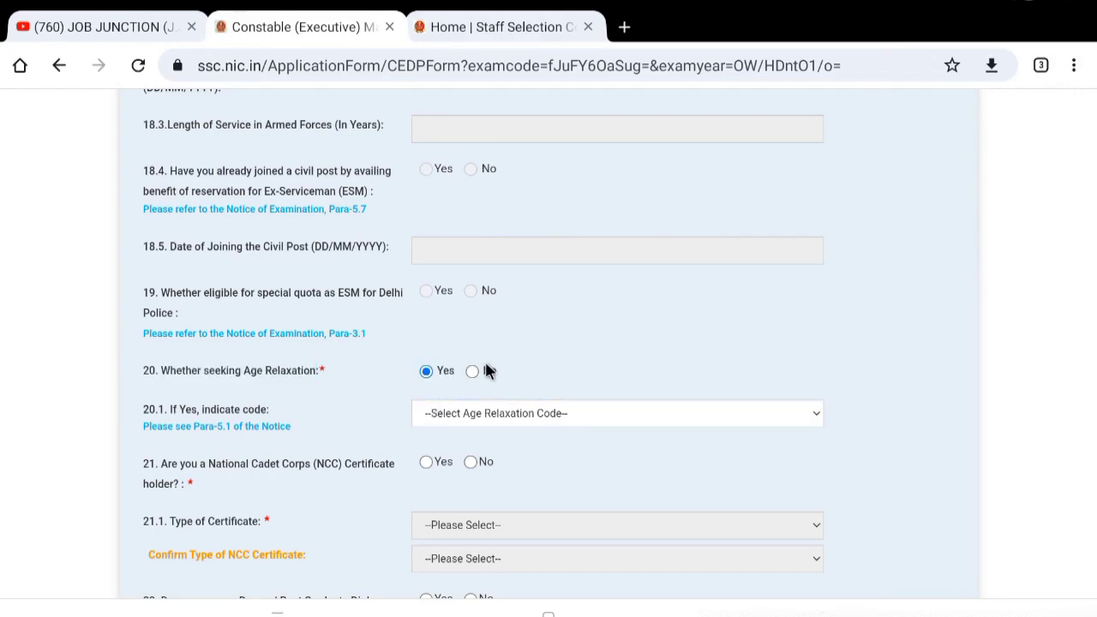
click(579, 415)
click(579, 415)
click(510, 346)
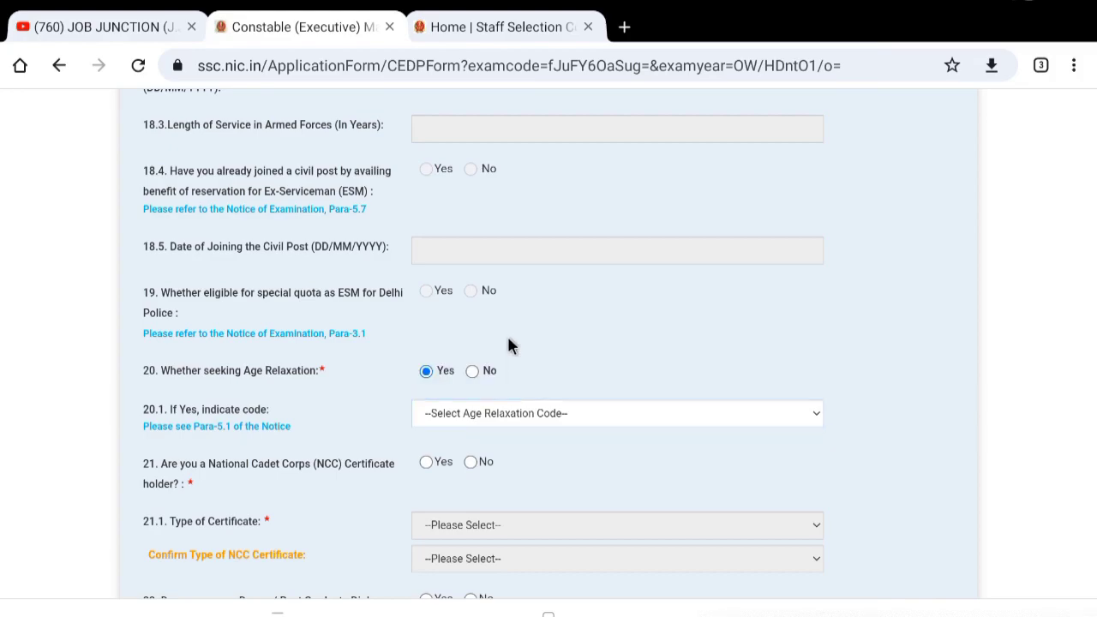
click(471, 371)
Check the certificate type fields under a Yes answer to the NCC certificate holder question, and set the answer to No
scroll(318, 421, down, 2)
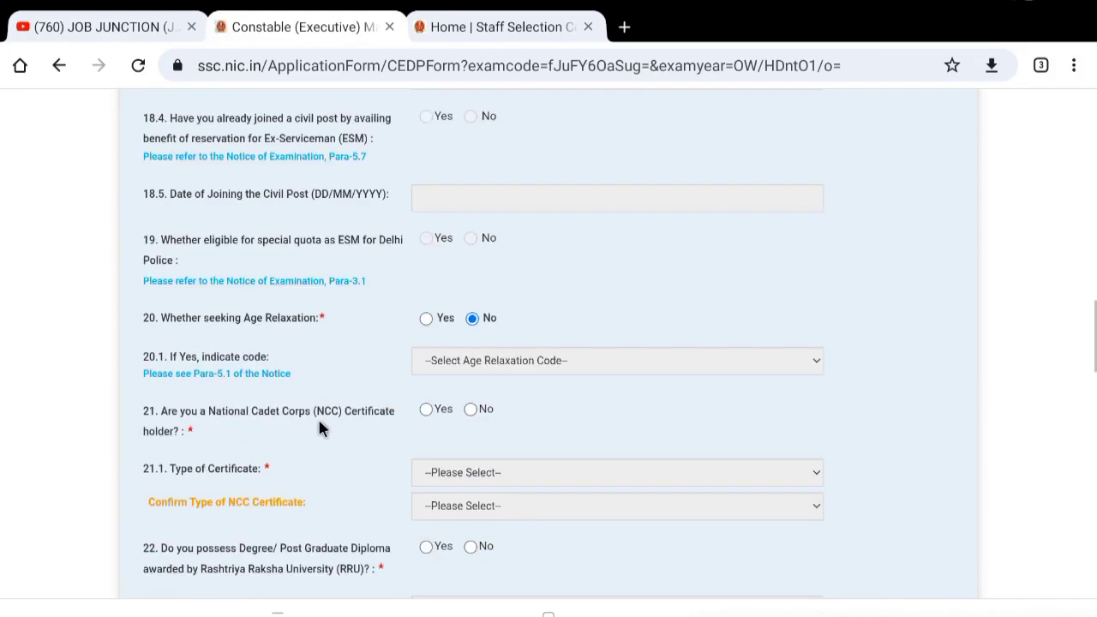
scroll(318, 425, down, 1)
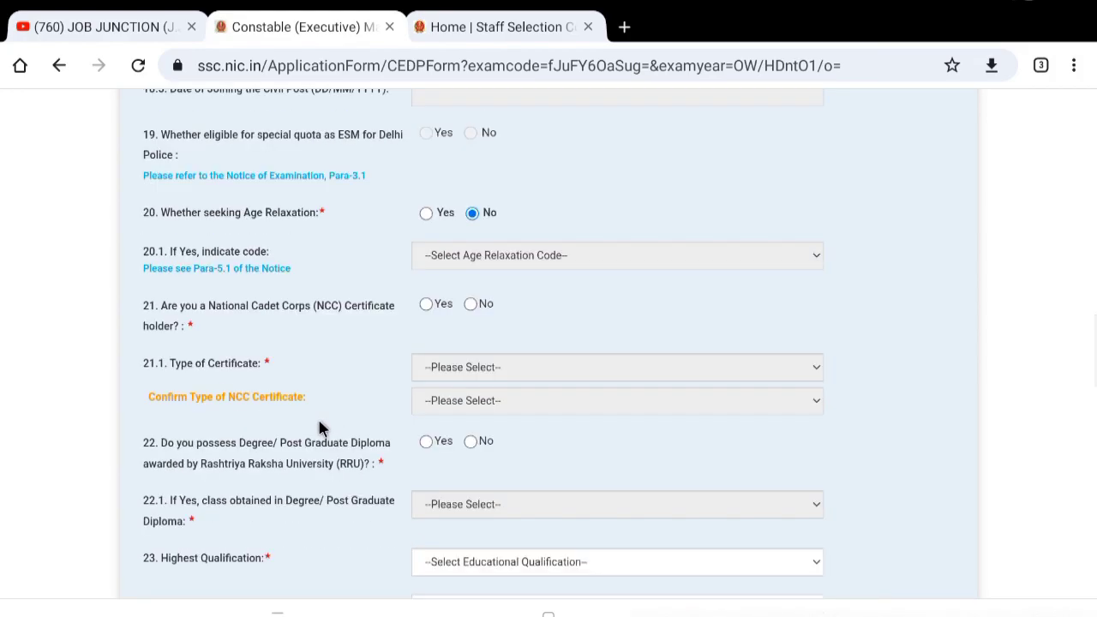
drag(140, 340, 149, 311)
click(278, 321)
click(422, 305)
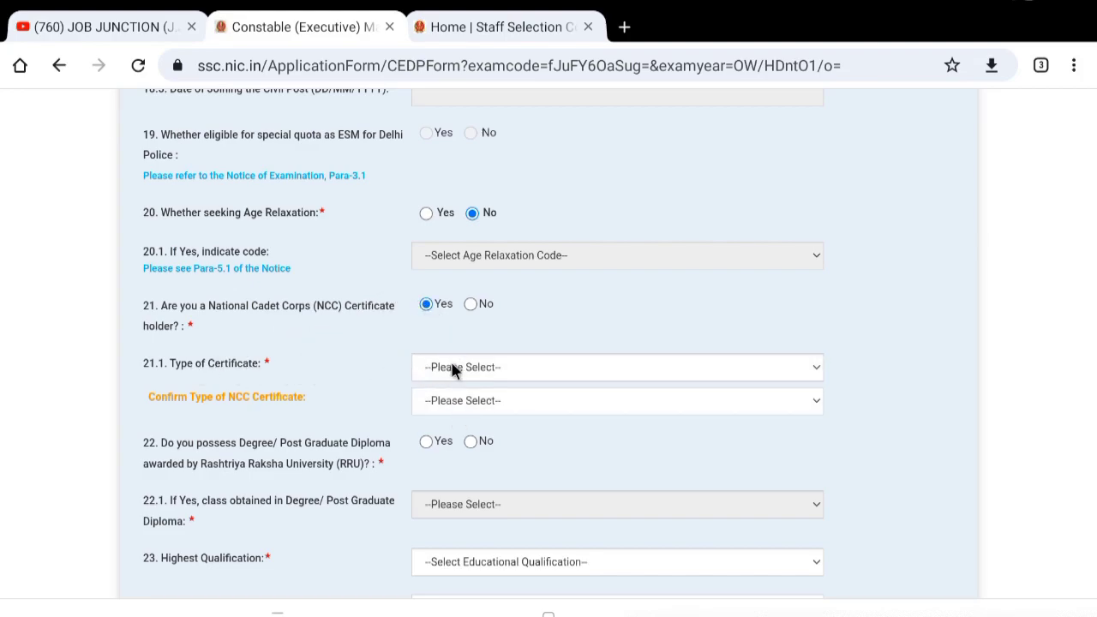
click(470, 305)
Try Yes for the Rashtriya Raksha University degree or diploma question, and set the answer to No
scroll(410, 342, down, 2)
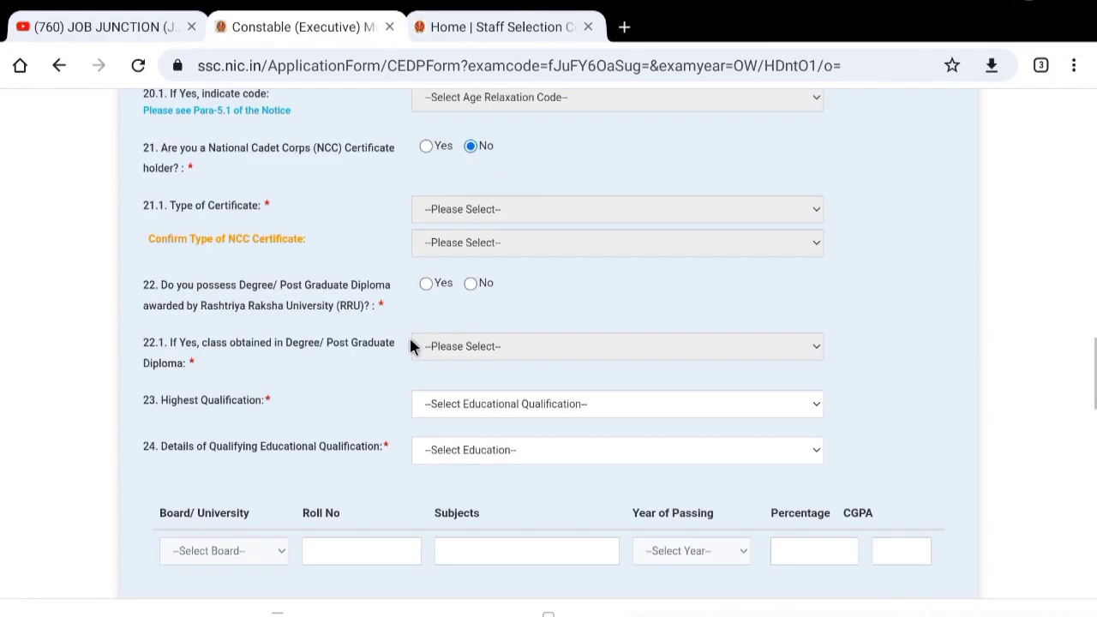
drag(140, 287, 391, 292)
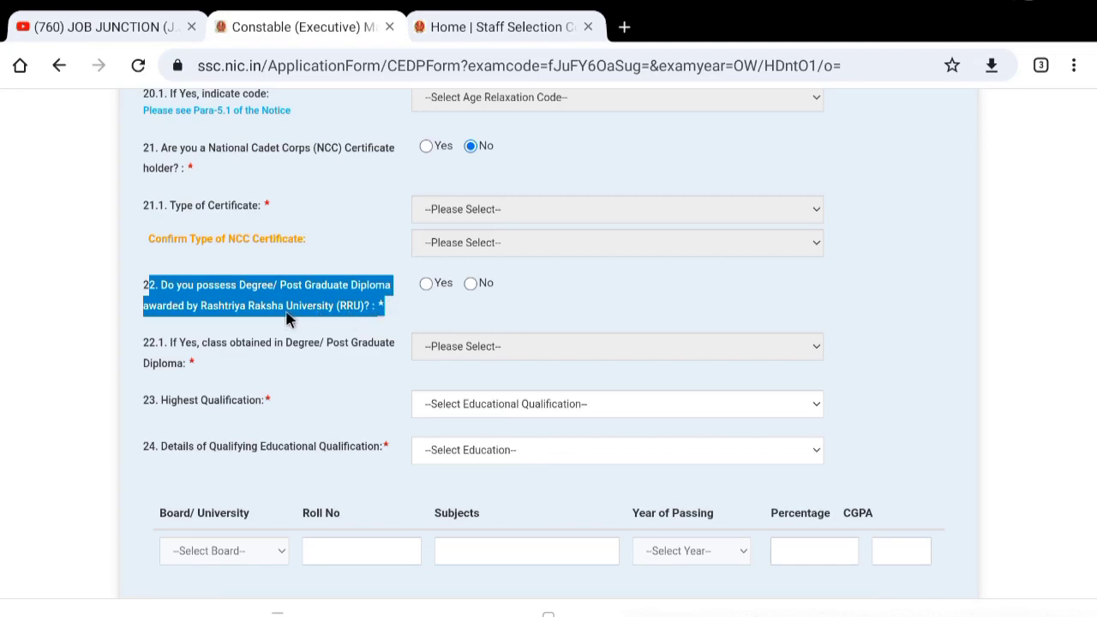
click(427, 286)
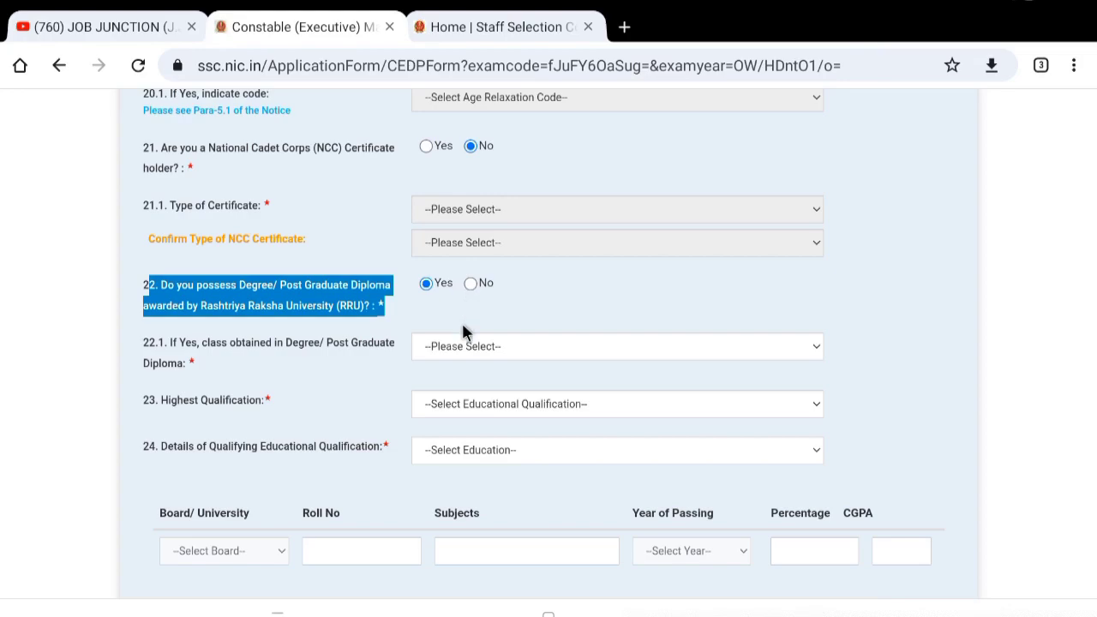
click(469, 286)
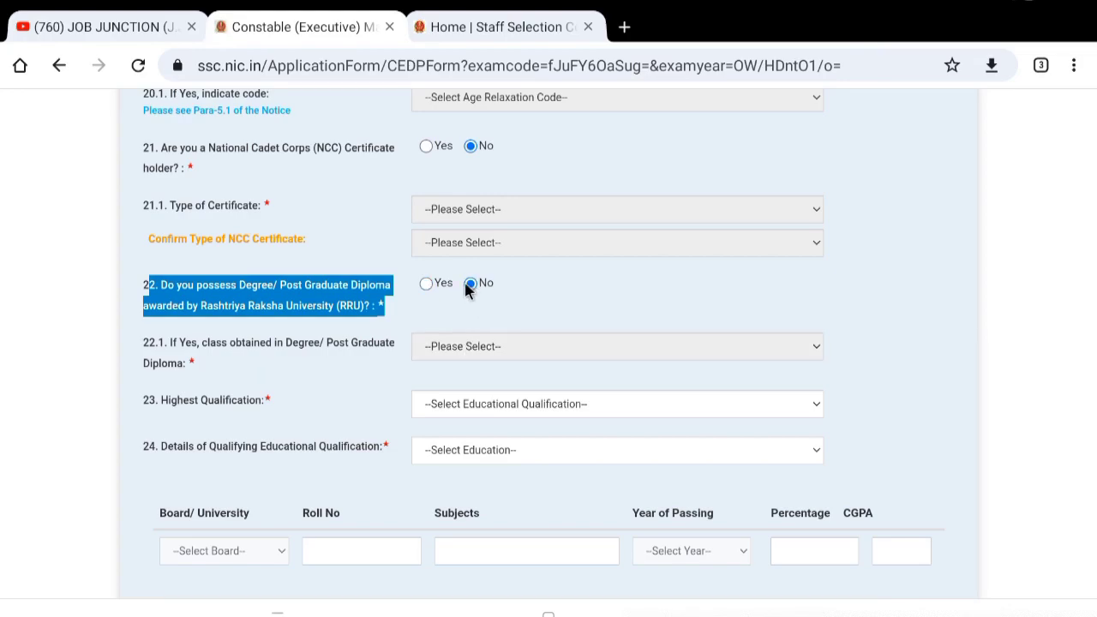
Set the highest qualification to Intermediate/ Higher Secondary/ 10+2(2)
scroll(334, 403, down, 1)
drag(137, 345, 159, 357)
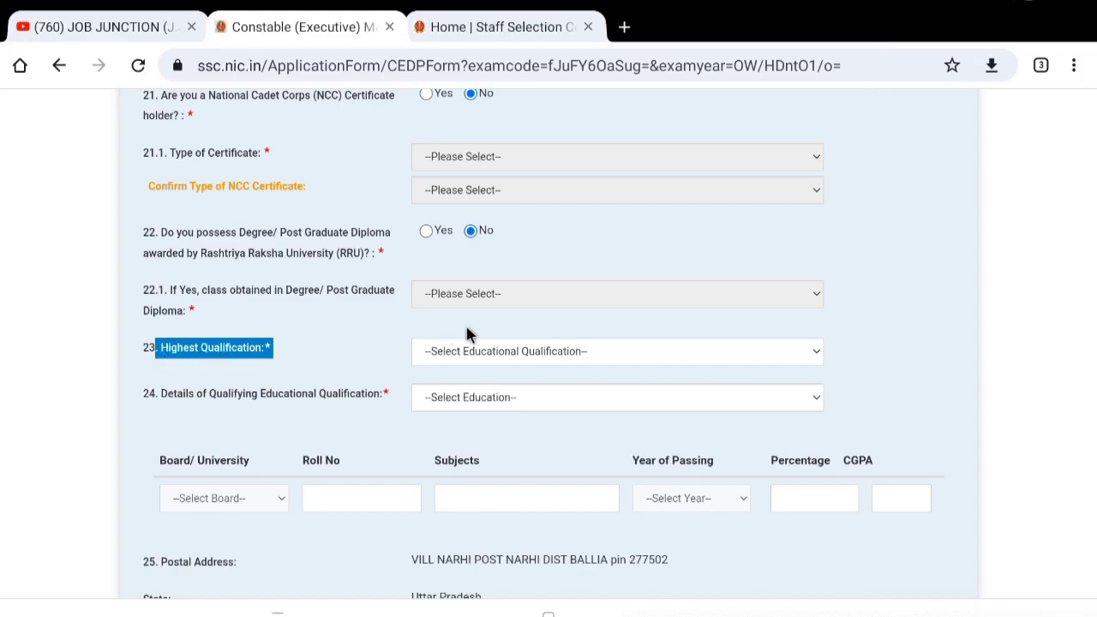
click(471, 356)
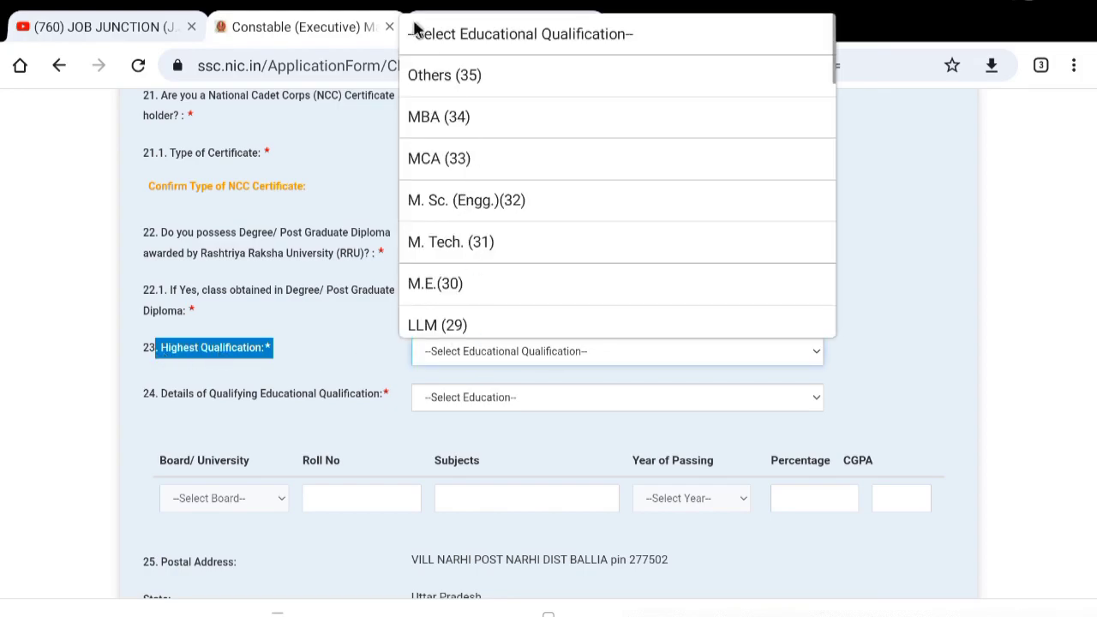
scroll(496, 281, down, 1)
scroll(496, 281, down, 13)
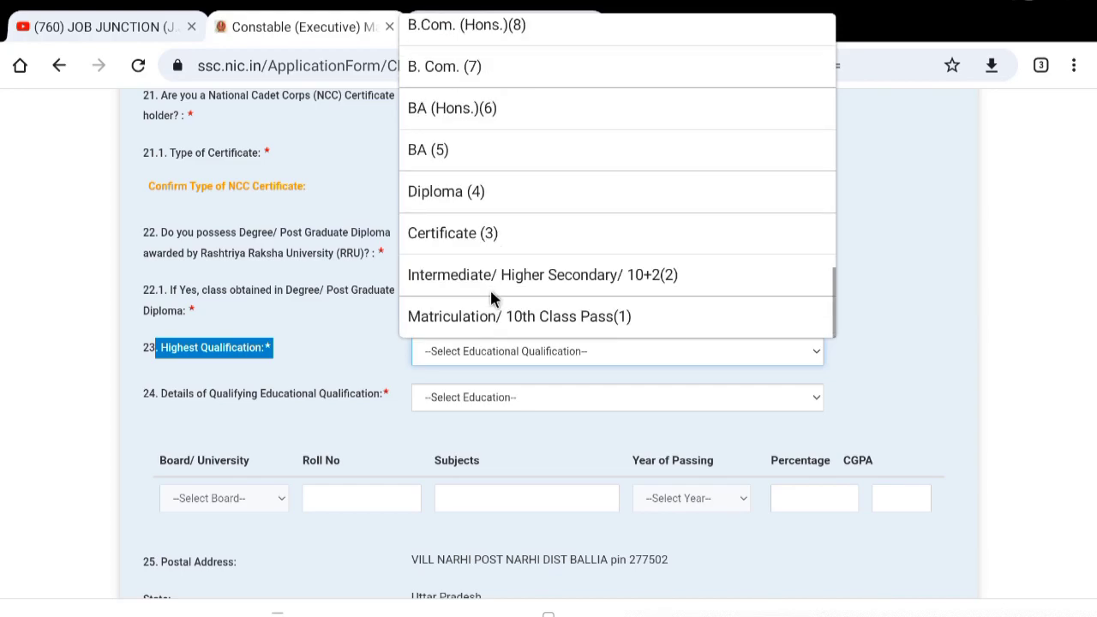
click(496, 275)
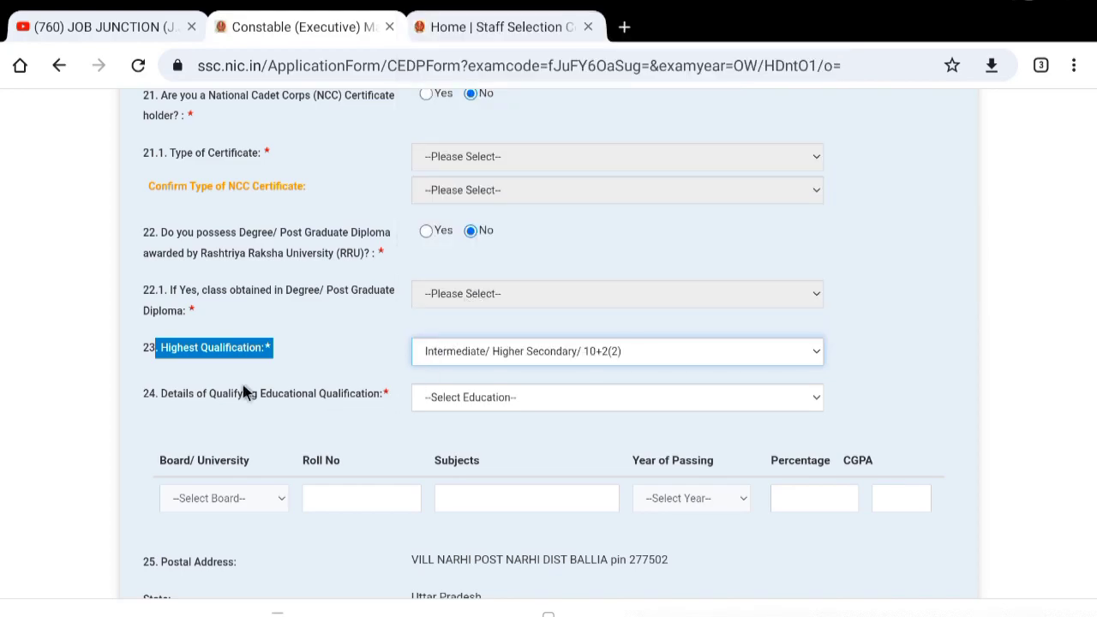
Set the details of qualifying educational qualification to 12th
drag(162, 398, 454, 394)
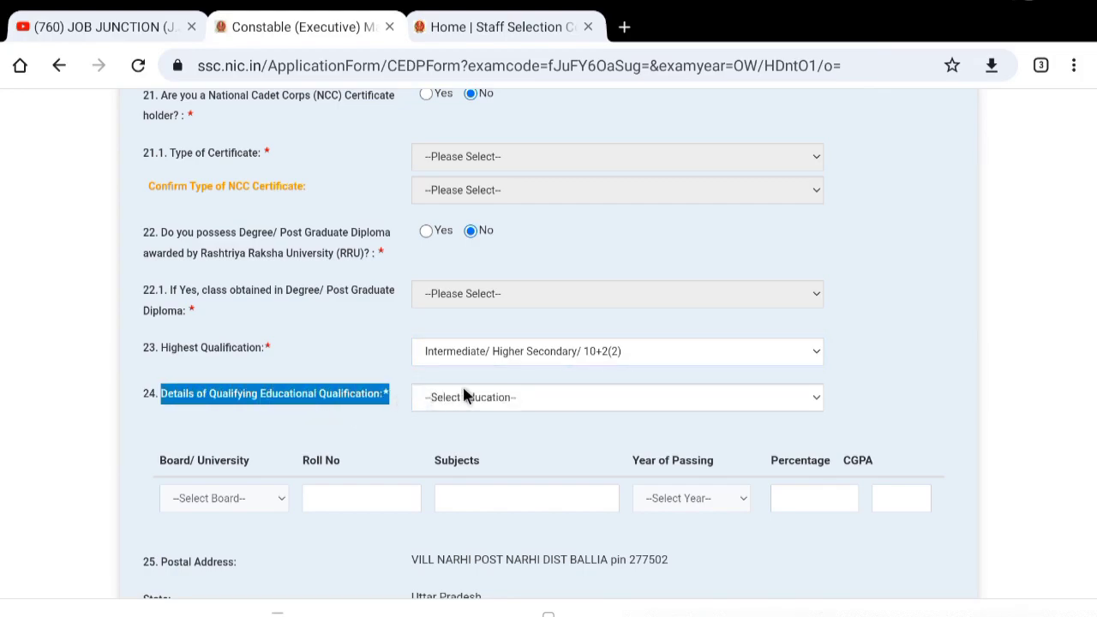
click(477, 403)
click(465, 324)
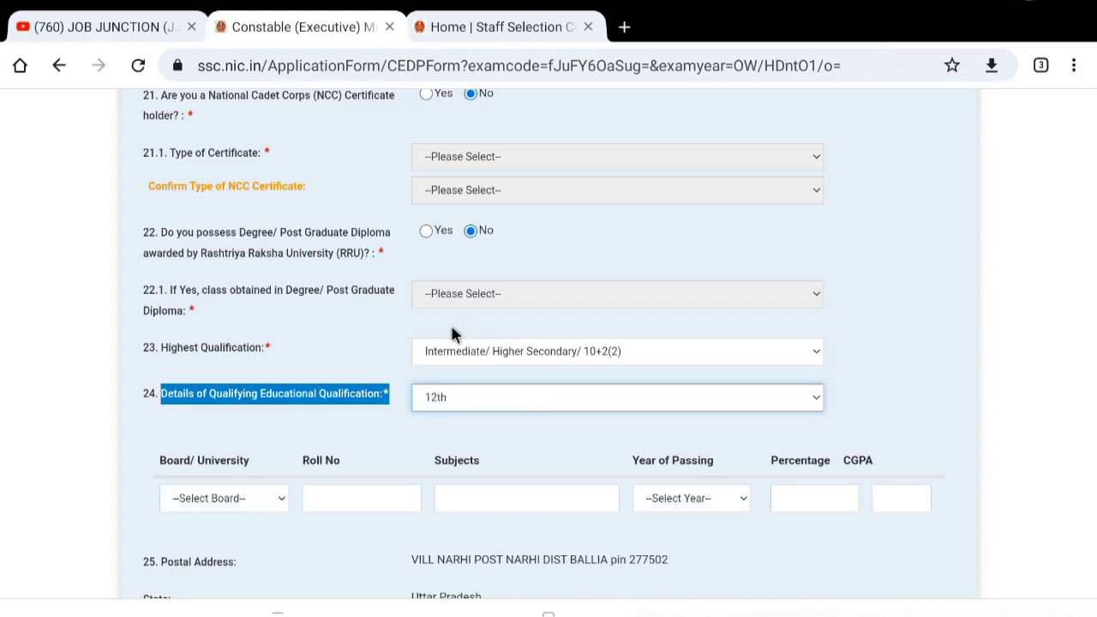
Choose an Uttar Pradesh Board entry as the board/university for the 12th qualification
scroll(309, 393, down, 1)
scroll(309, 392, down, 1)
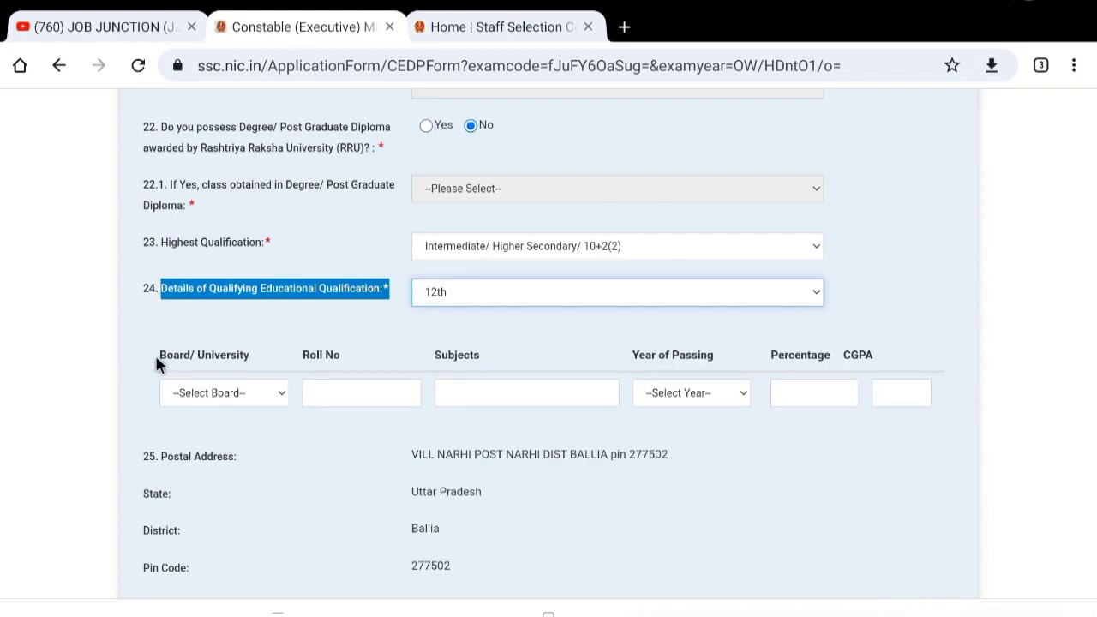
drag(156, 365, 282, 363)
click(260, 391)
scroll(255, 243, down, 5)
scroll(248, 248, down, 15)
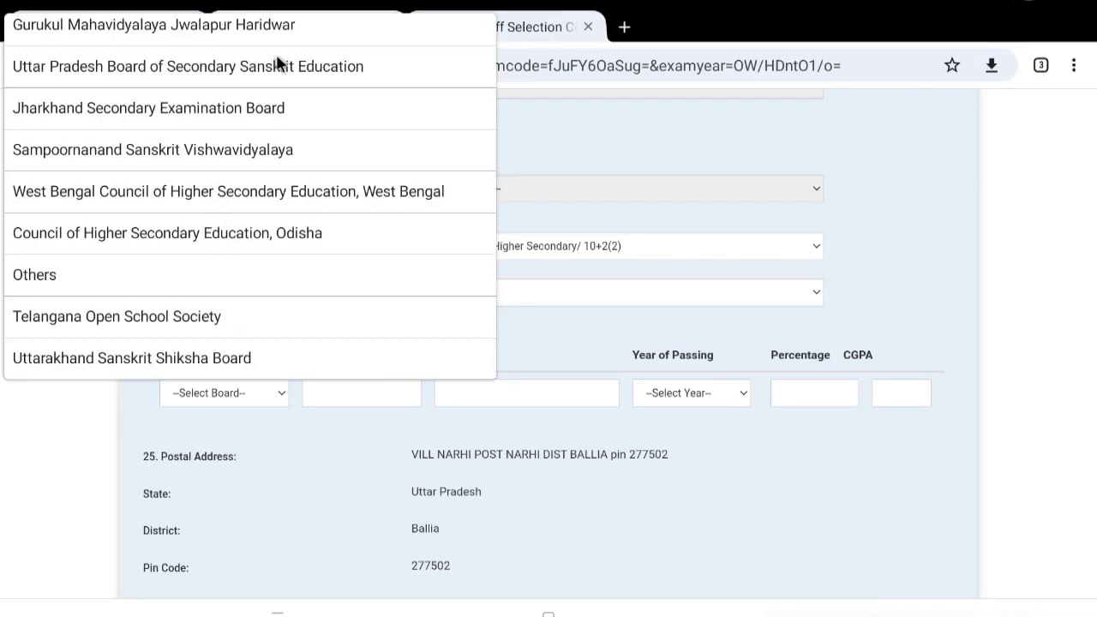
scroll(276, 54, up, 3)
click(211, 325)
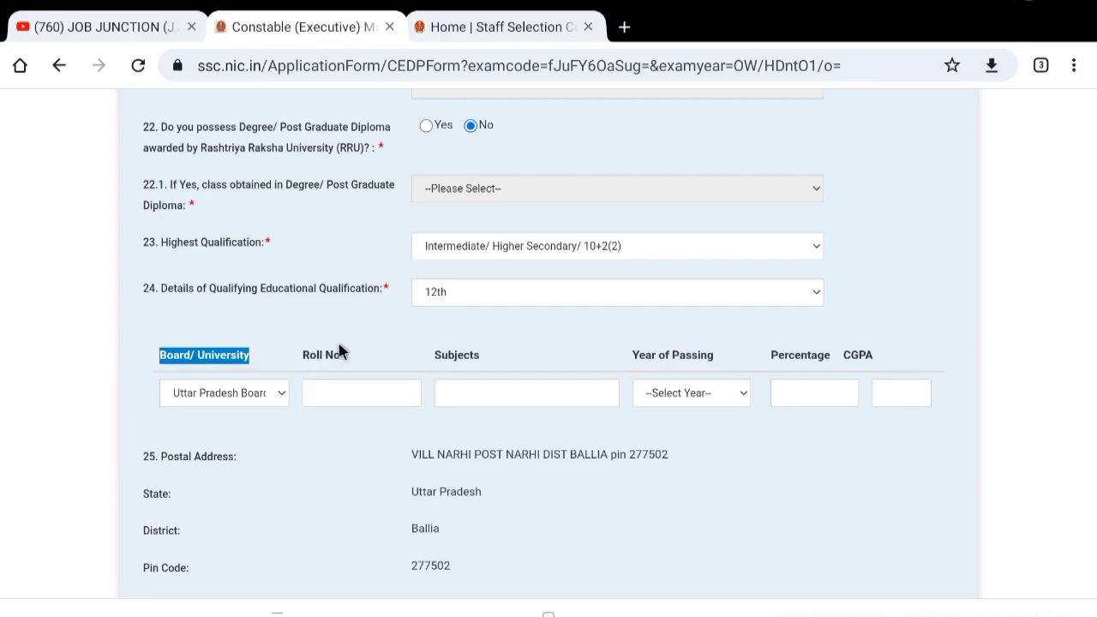
Point out the roll number and subjects fields of the qualification row, and set the year of passing to 2019
drag(342, 354, 304, 362)
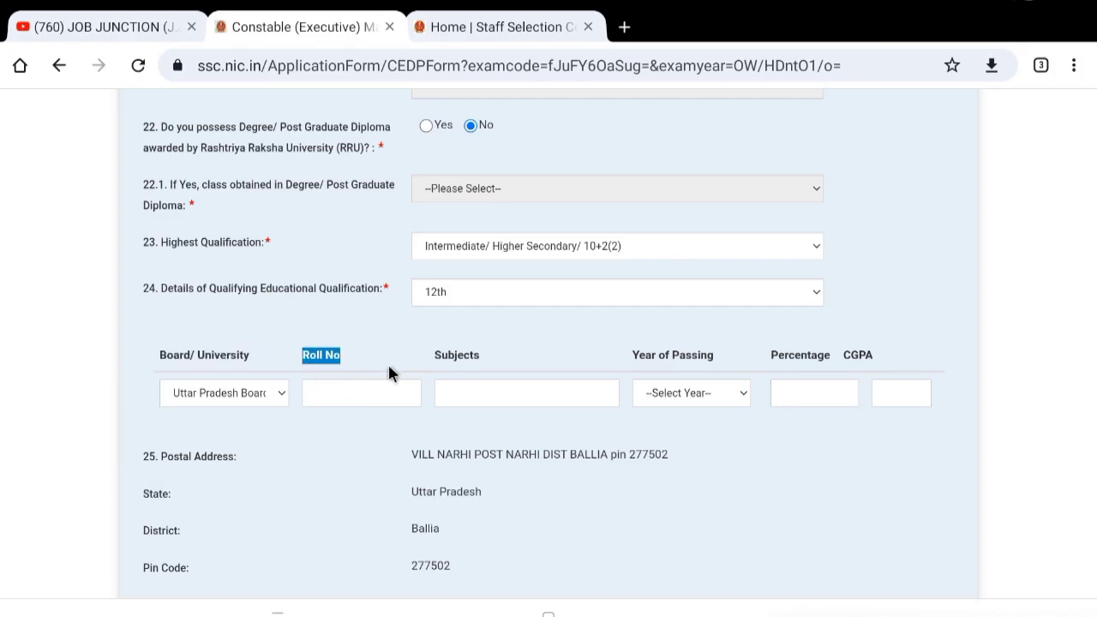
drag(472, 360, 435, 374)
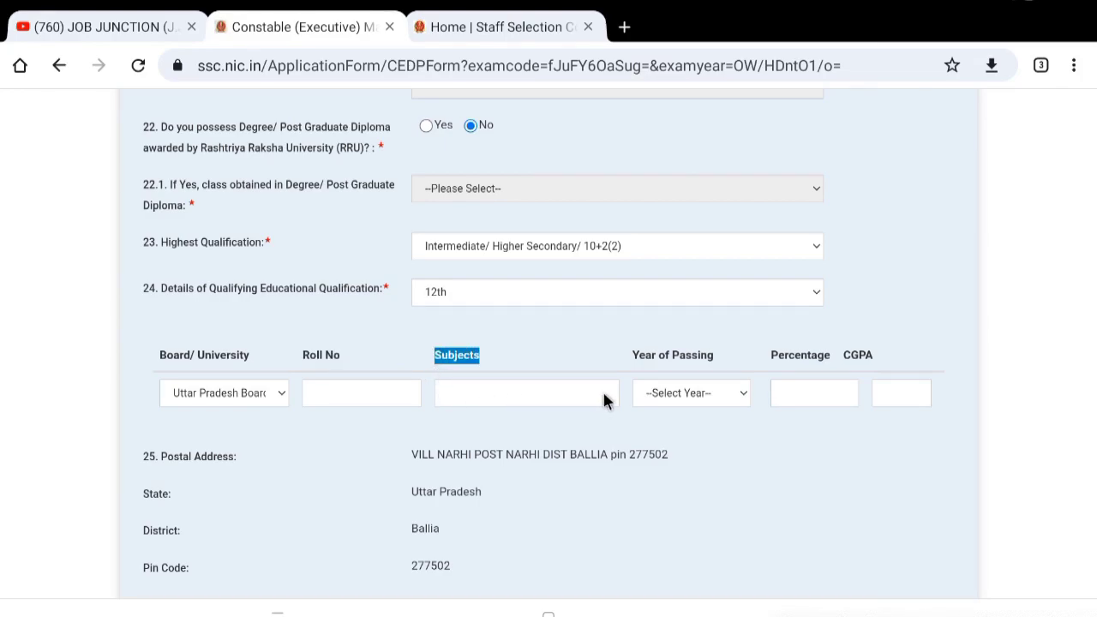
drag(632, 357, 711, 365)
click(712, 391)
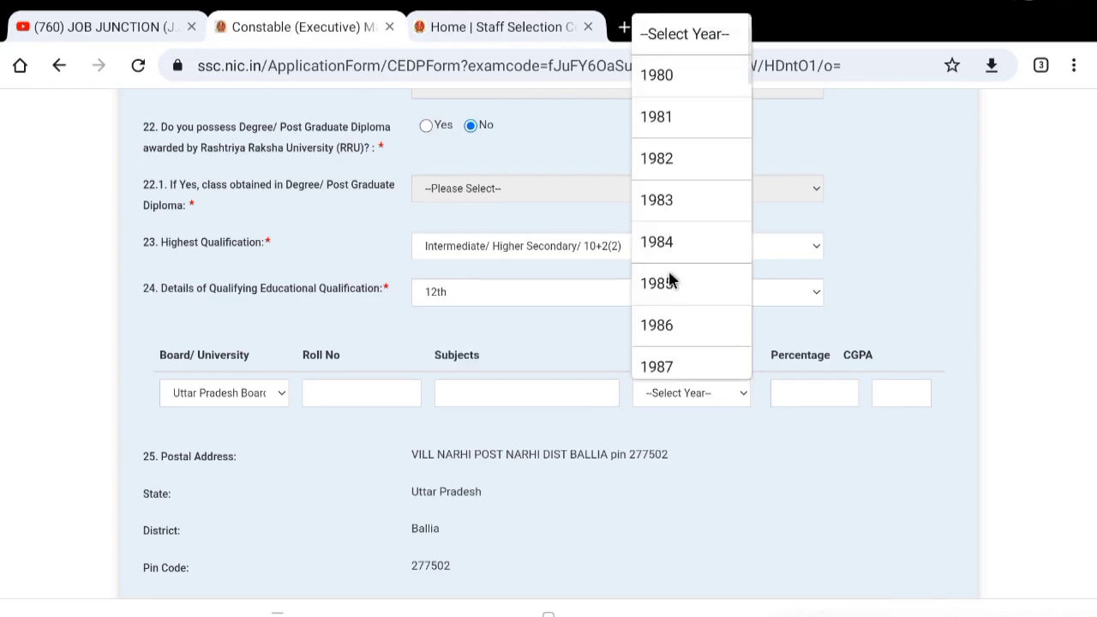
scroll(674, 287, down, 10)
scroll(668, 309, down, 1)
click(686, 196)
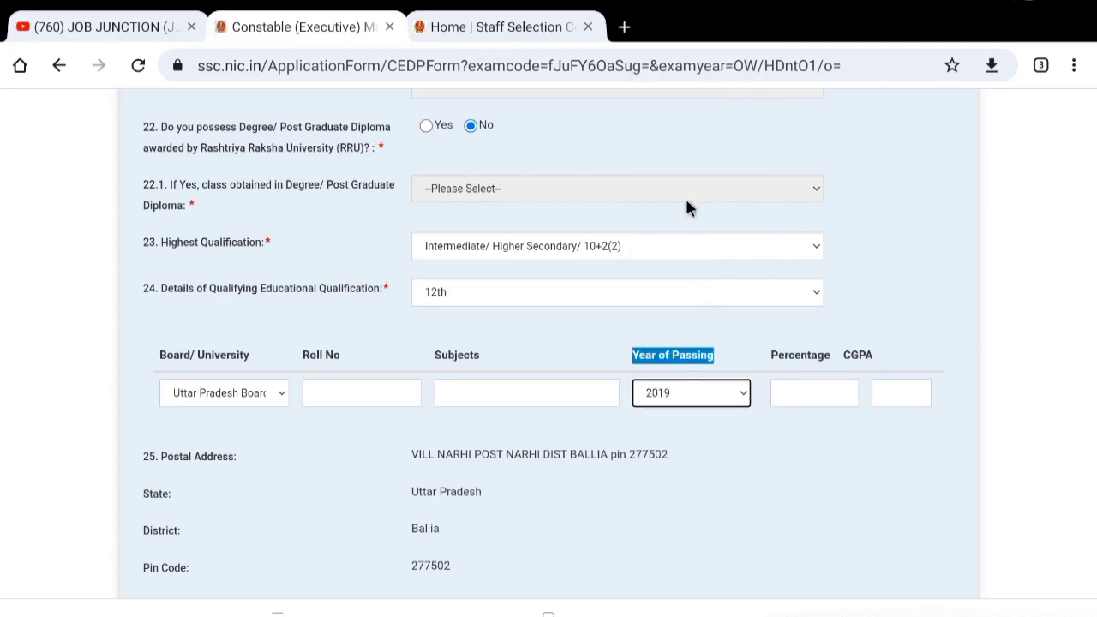
Review the percentage and CGPA fields and the prefilled address and contact details
drag(771, 360, 829, 360)
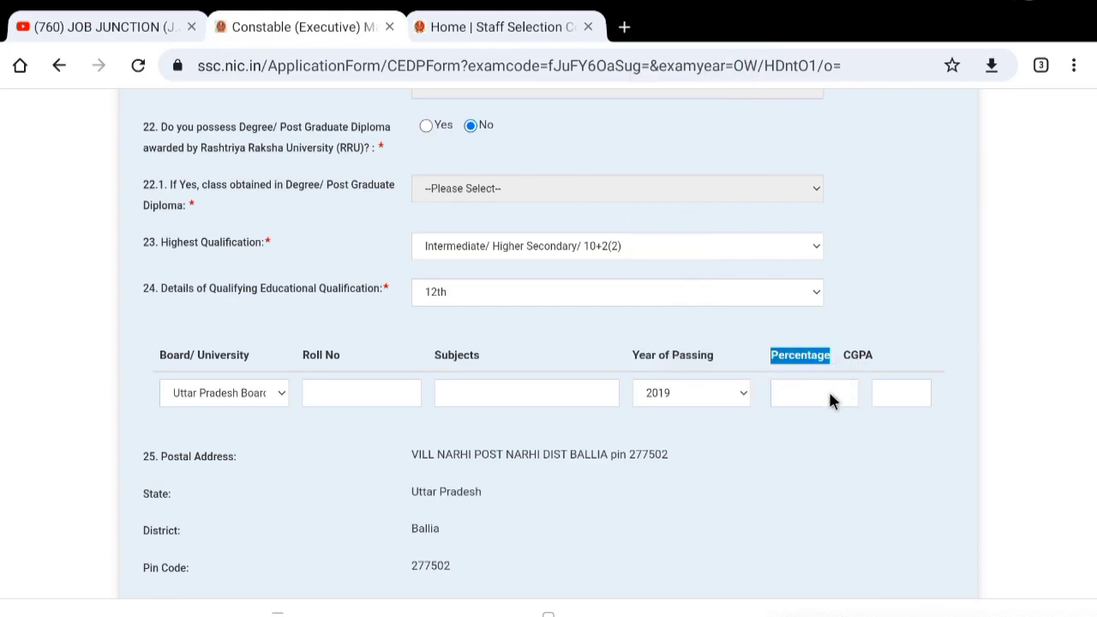
scroll(498, 436, down, 2)
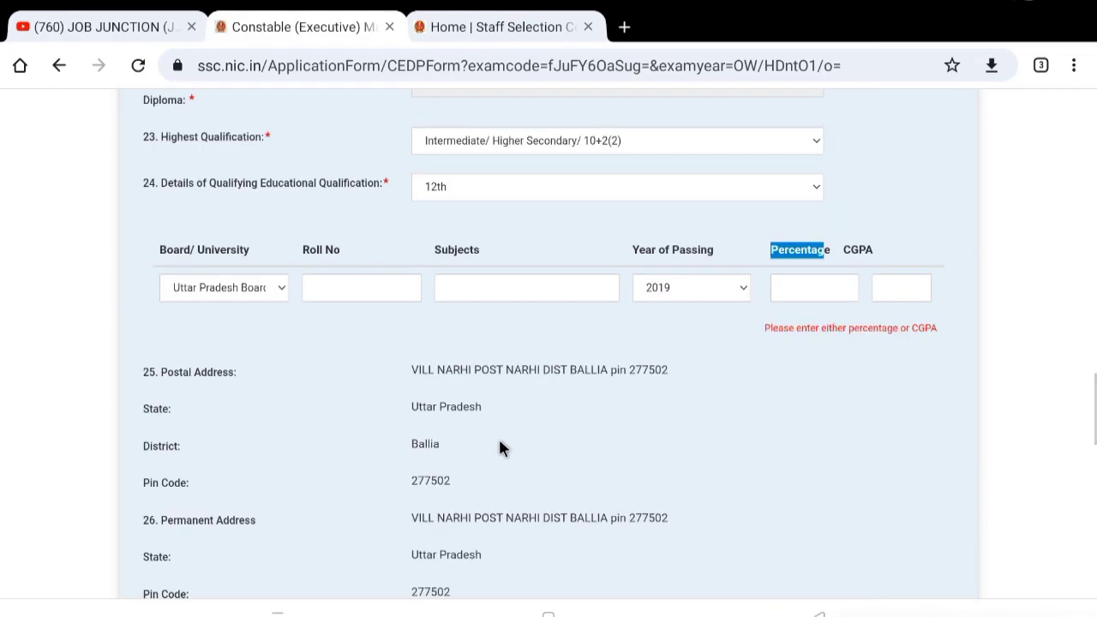
scroll(269, 446, up, 3)
scroll(246, 453, down, 7)
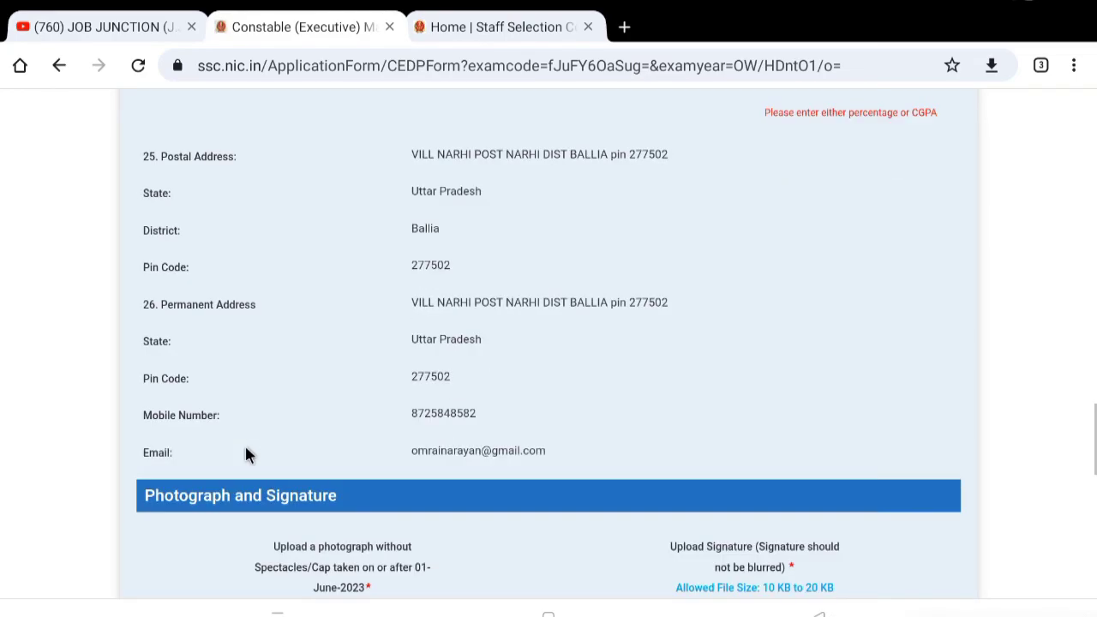
Examine the photograph upload requirements, including the photo conditions, allowed file size, format and image dimensions
scroll(246, 454, down, 3)
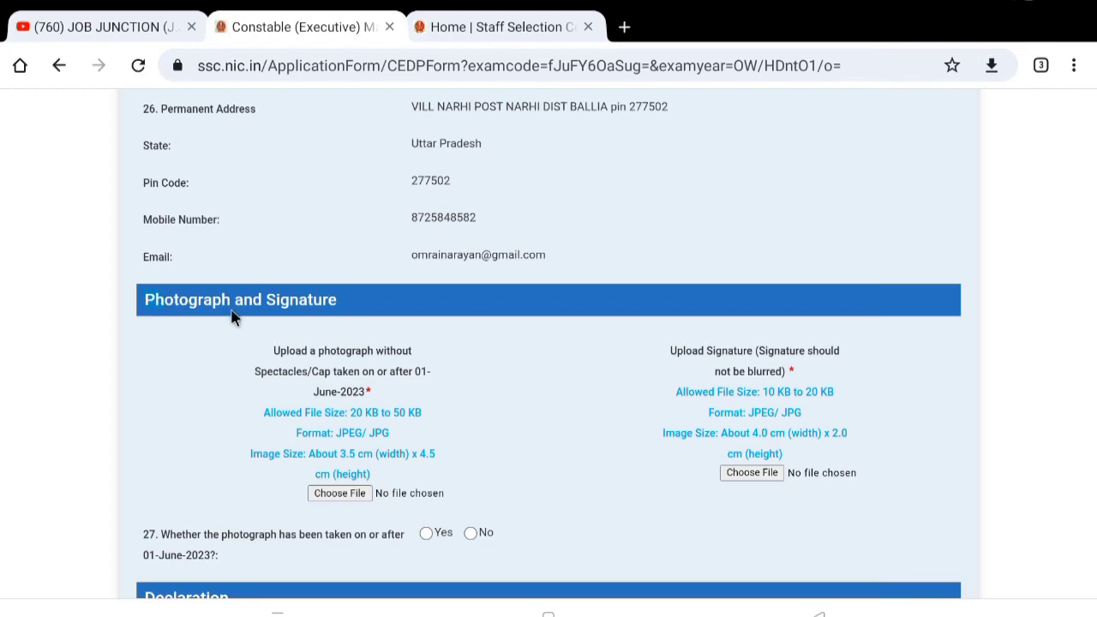
drag(261, 343, 382, 396)
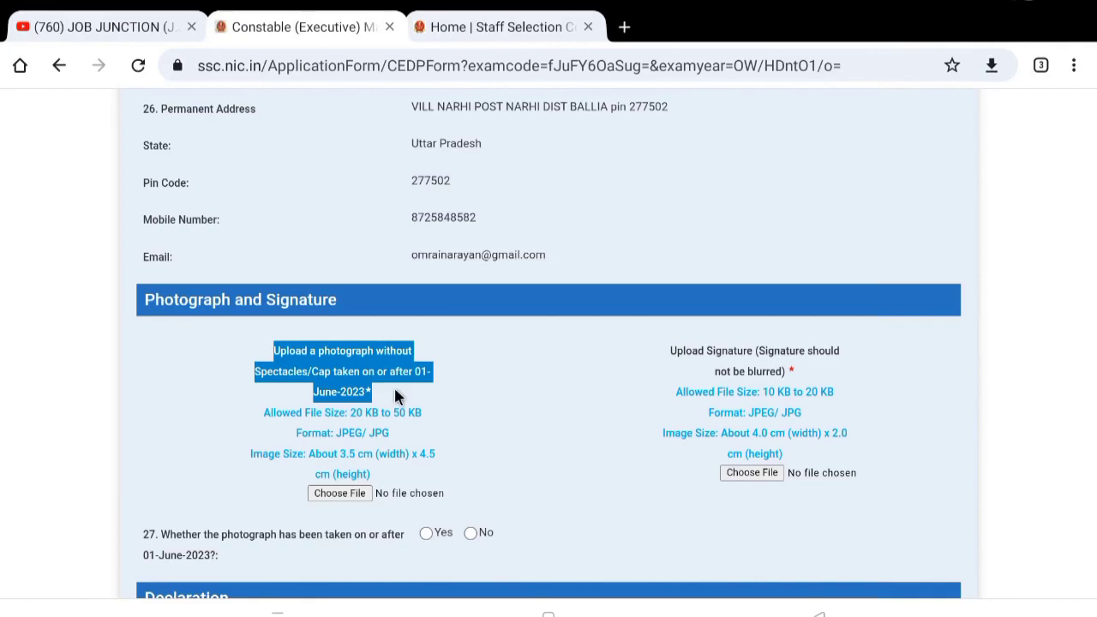
click(395, 390)
drag(258, 412, 401, 422)
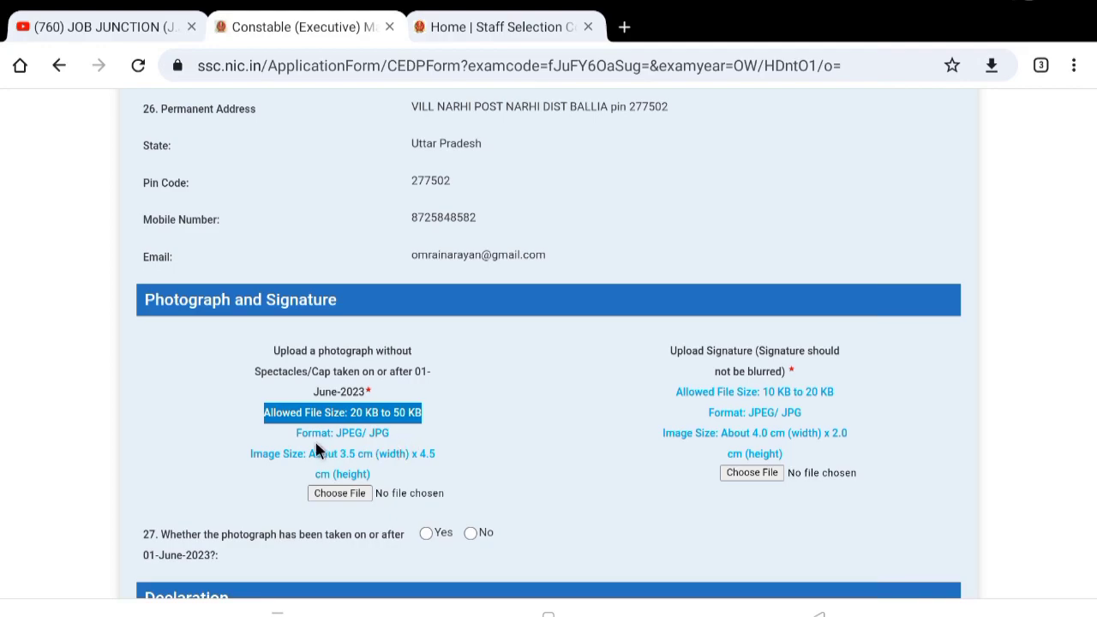
click(284, 432)
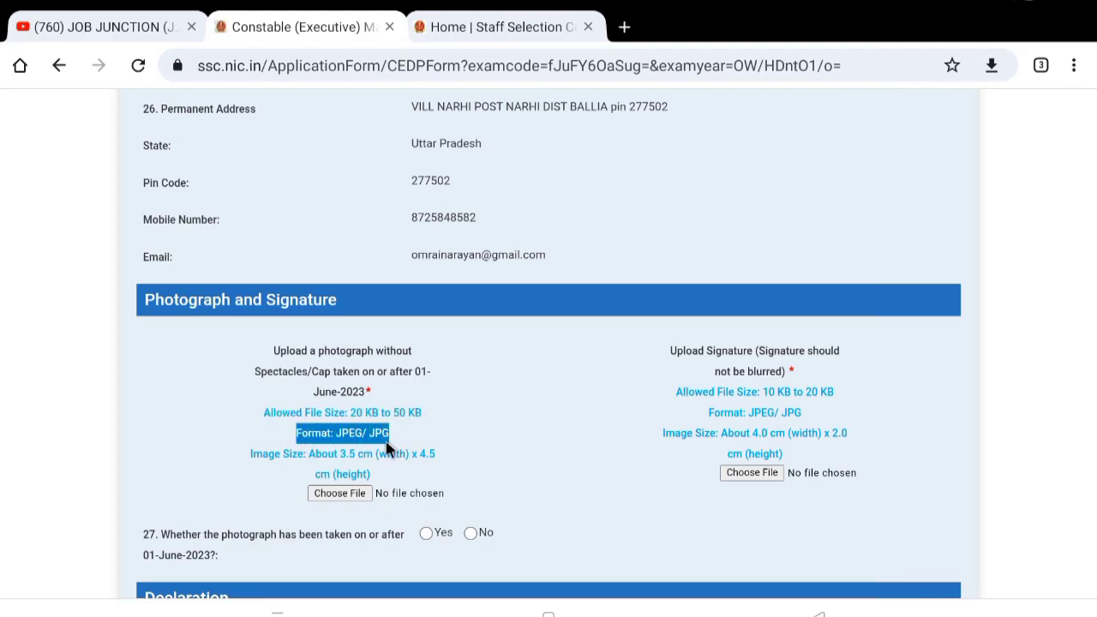
click(245, 458)
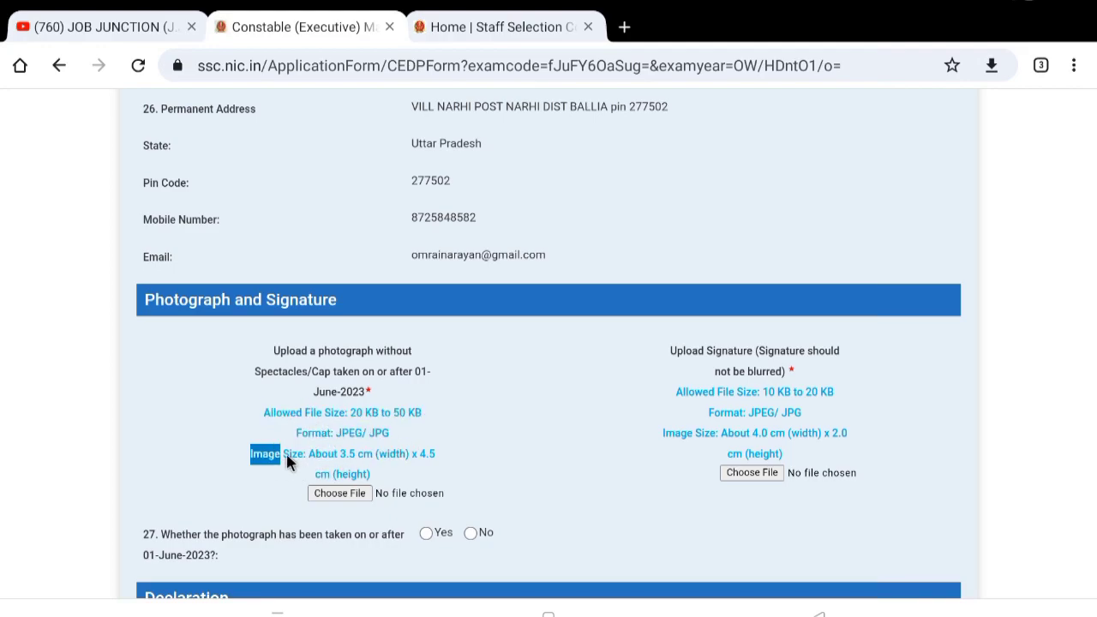
drag(339, 460, 401, 471)
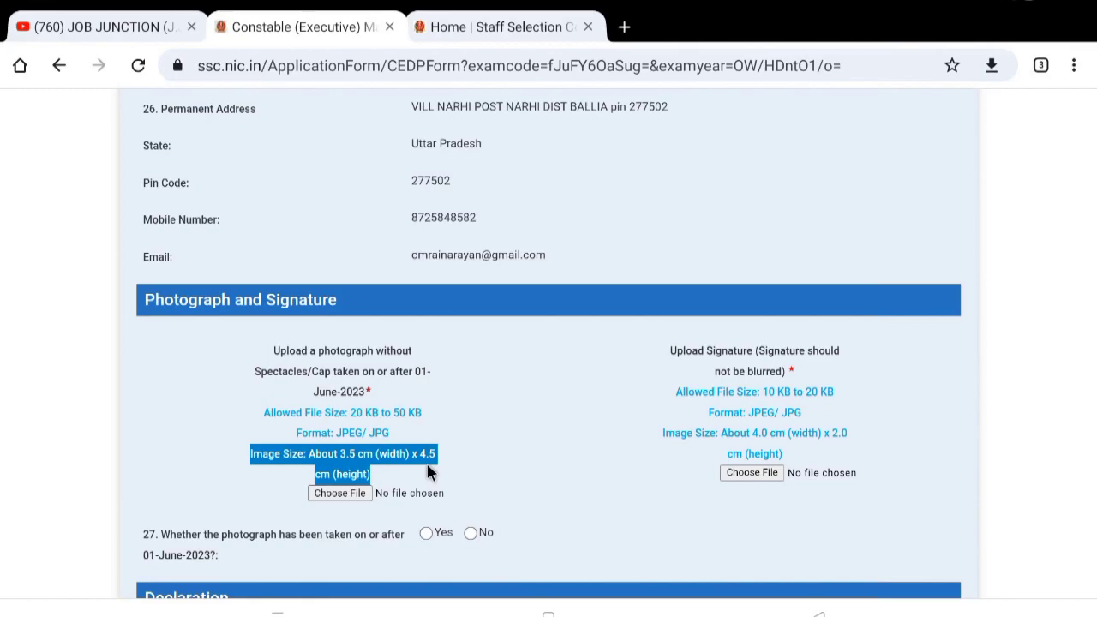
Examine the signature upload requirements, including the clarity condition, allowed file size, format and image dimensions
click(457, 460)
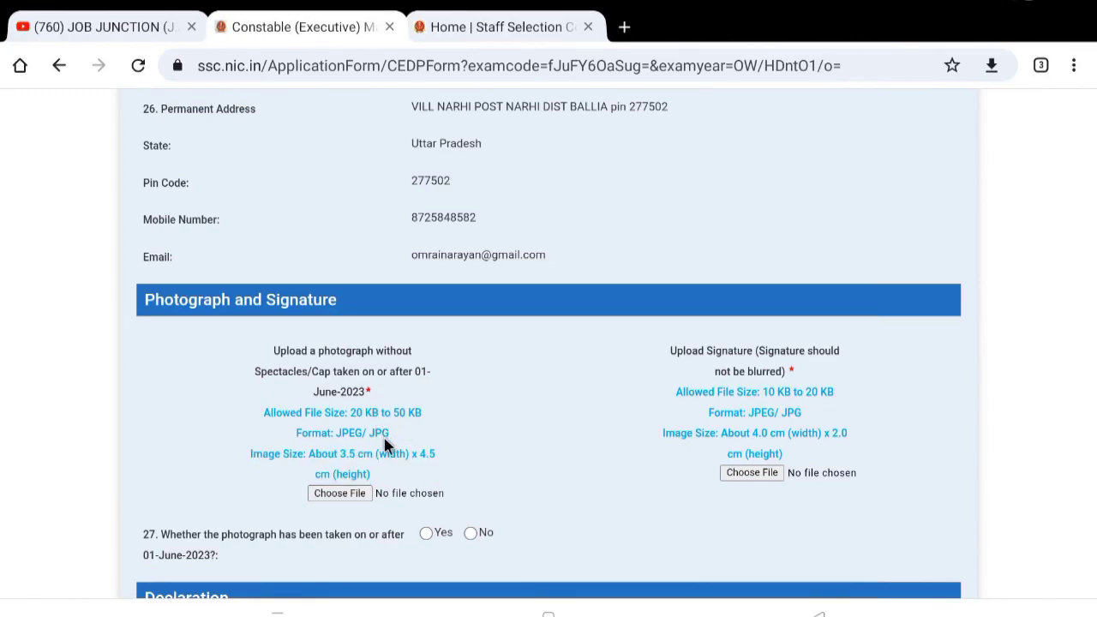
drag(668, 349, 804, 375)
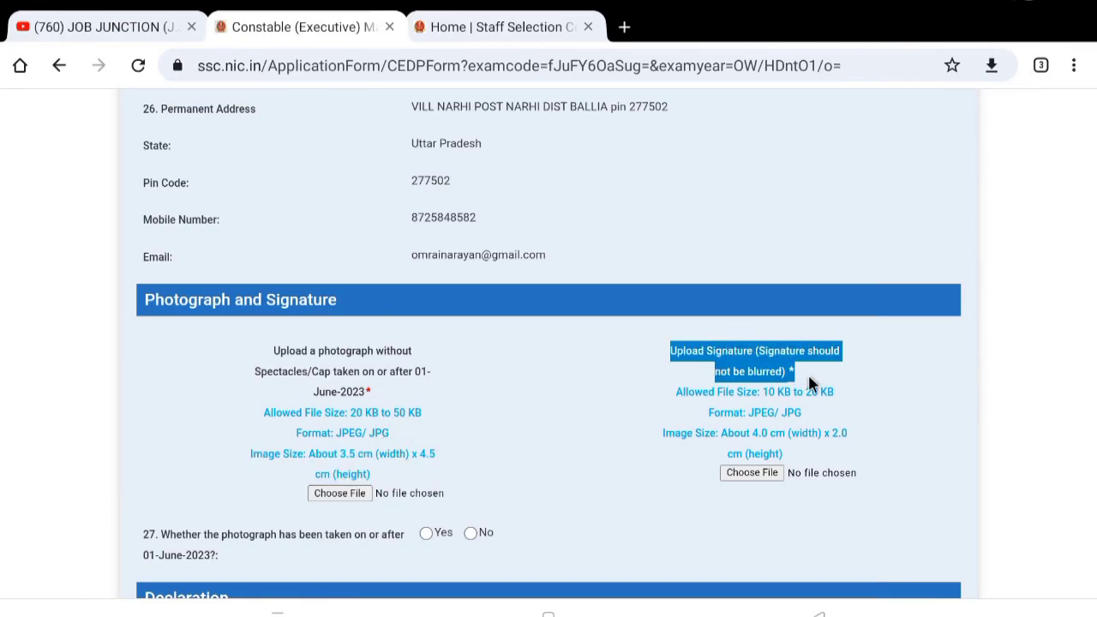
drag(674, 392, 837, 397)
drag(706, 412, 782, 412)
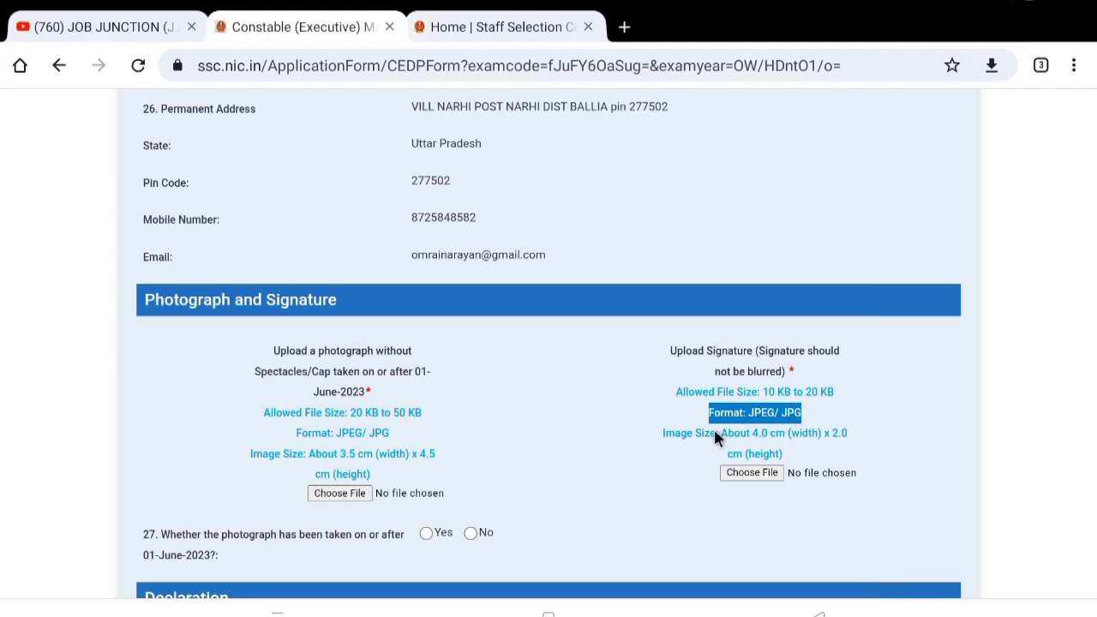
click(659, 442)
drag(767, 441, 796, 445)
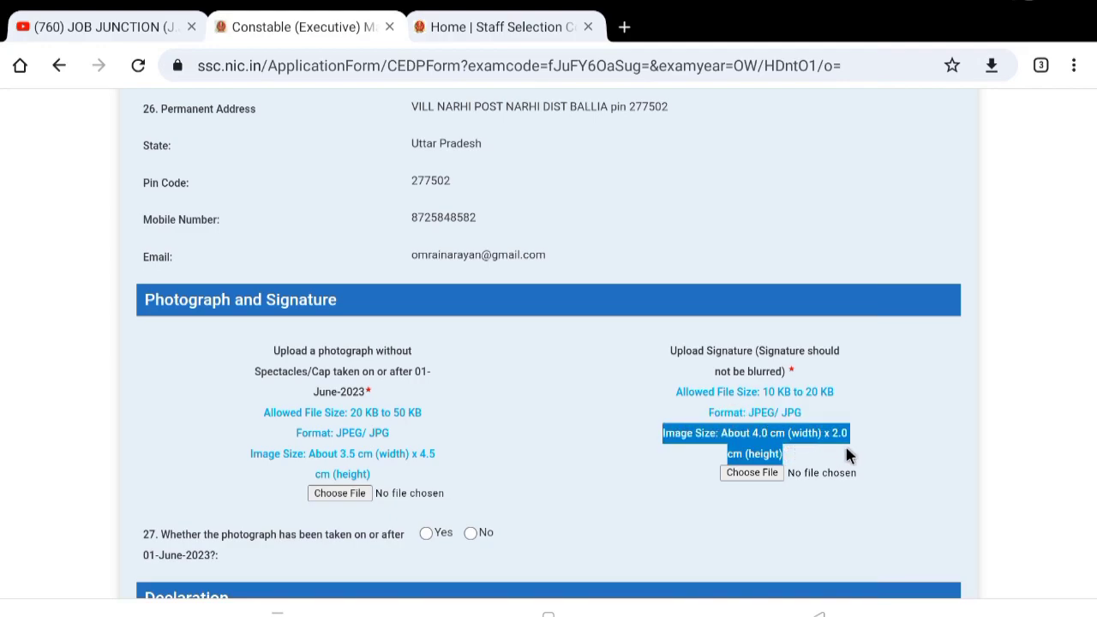
click(701, 494)
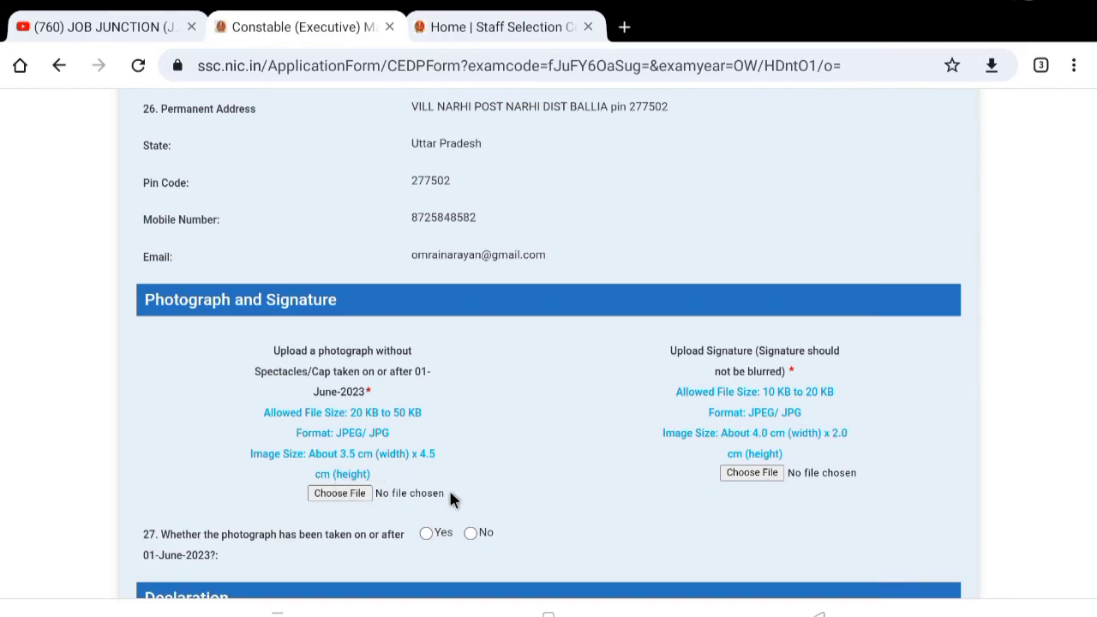
Answer Yes to question 27 on whether the photograph was taken on or after 01-June-2023
scroll(559, 463, down, 2)
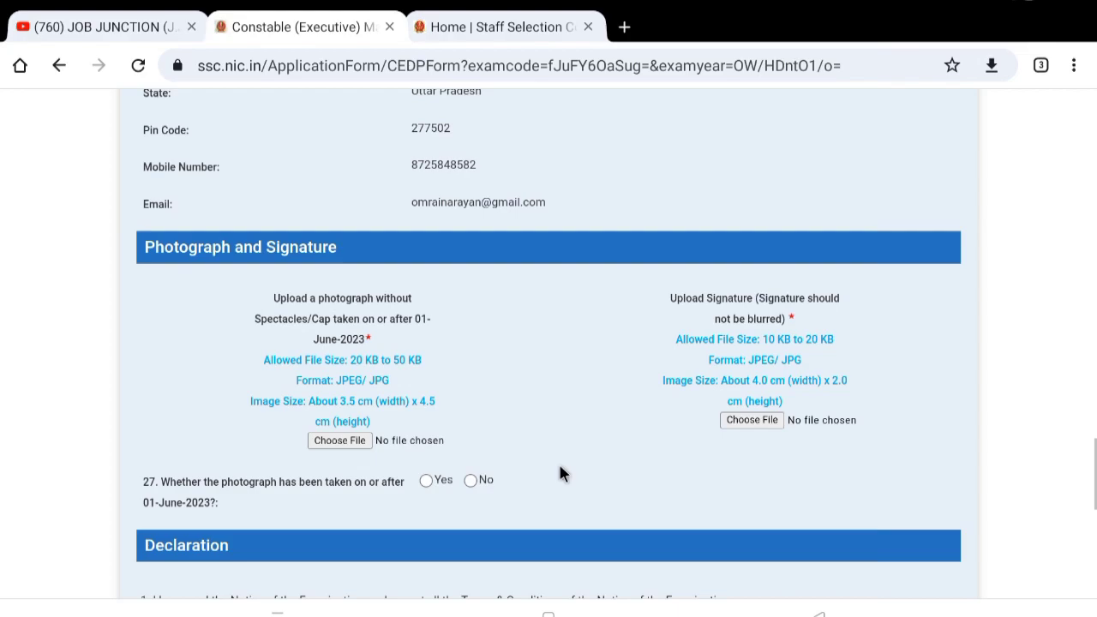
scroll(558, 470, down, 1)
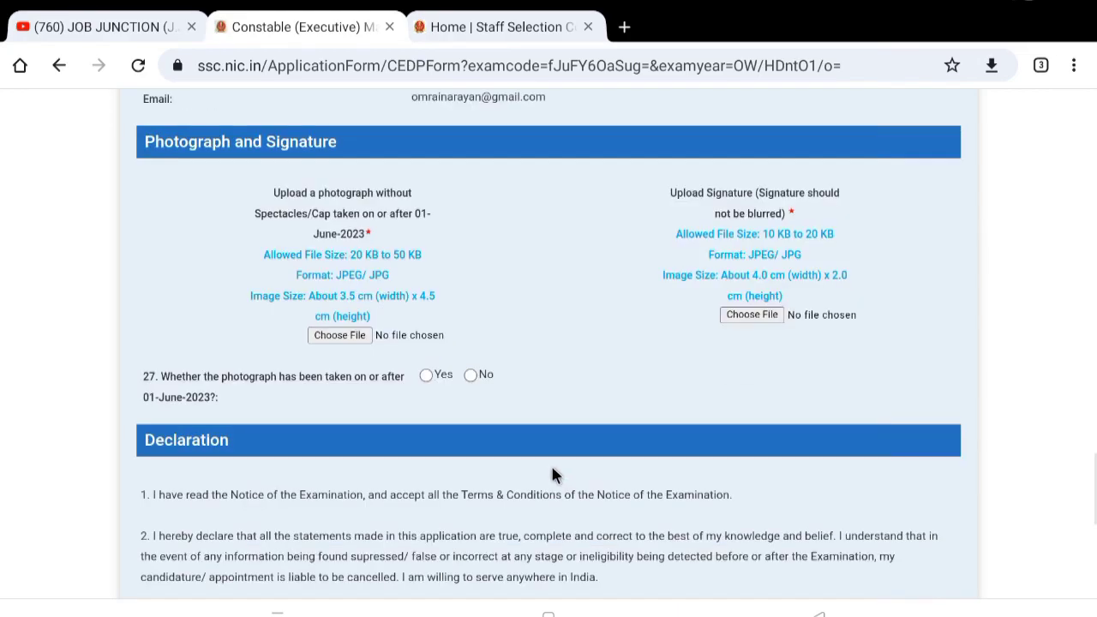
scroll(233, 405, down, 1)
drag(138, 321, 300, 350)
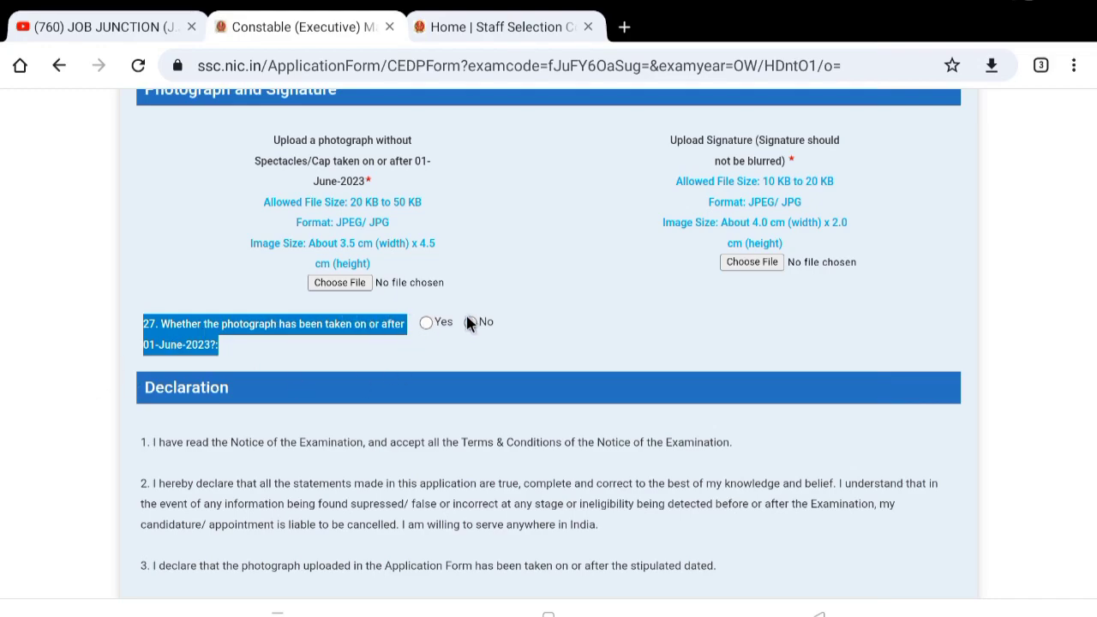
click(426, 323)
click(463, 316)
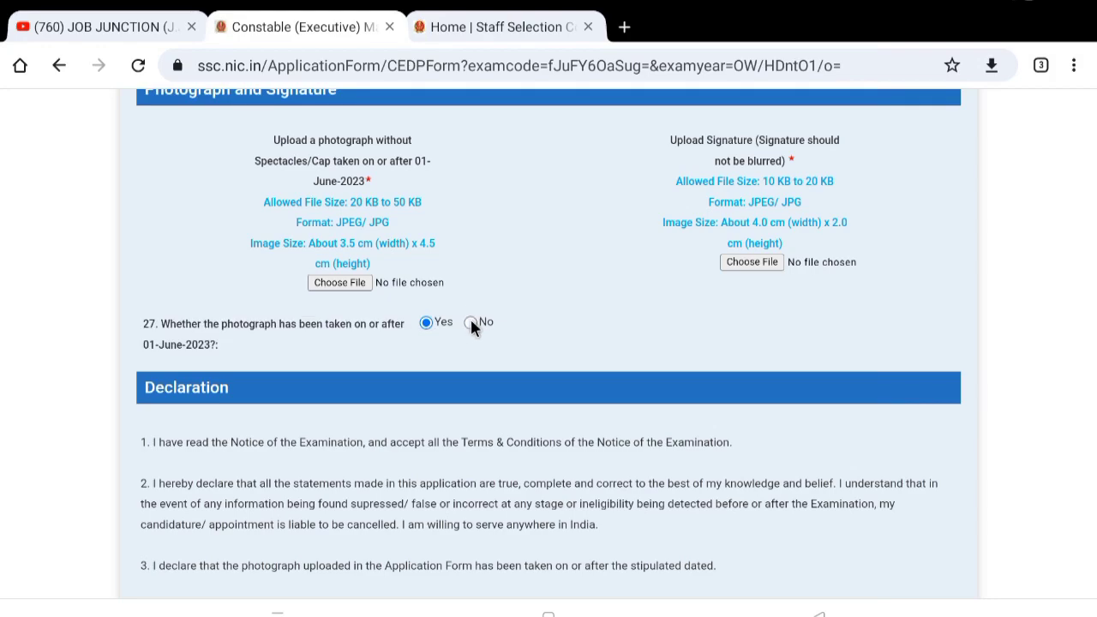
Try the No answer to question 27, dismiss the alert, and select Yes again
click(471, 323)
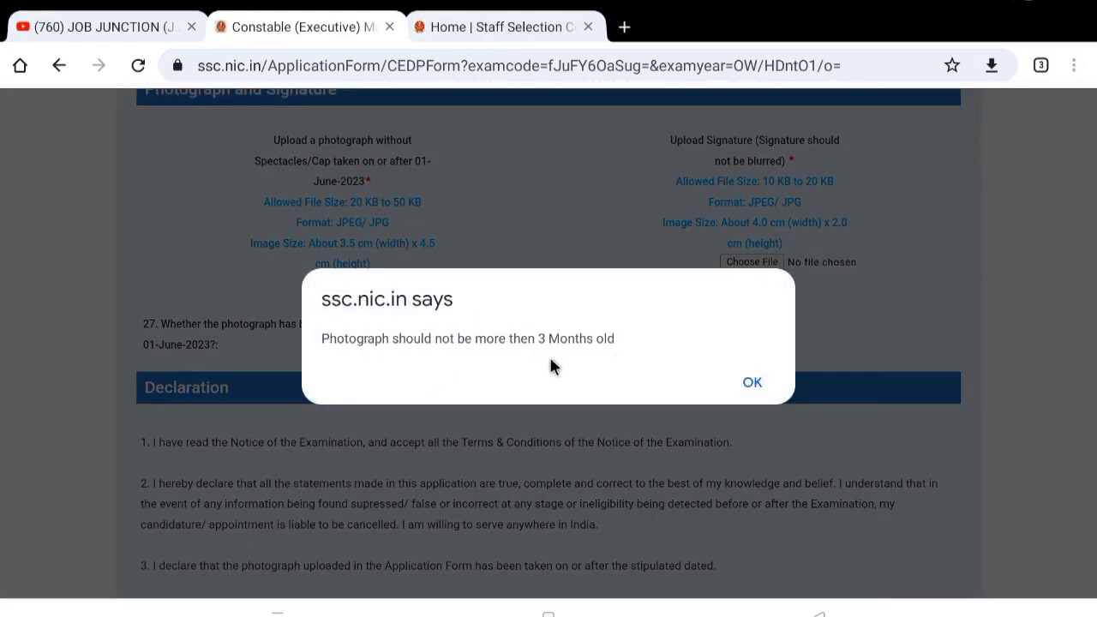
click(752, 383)
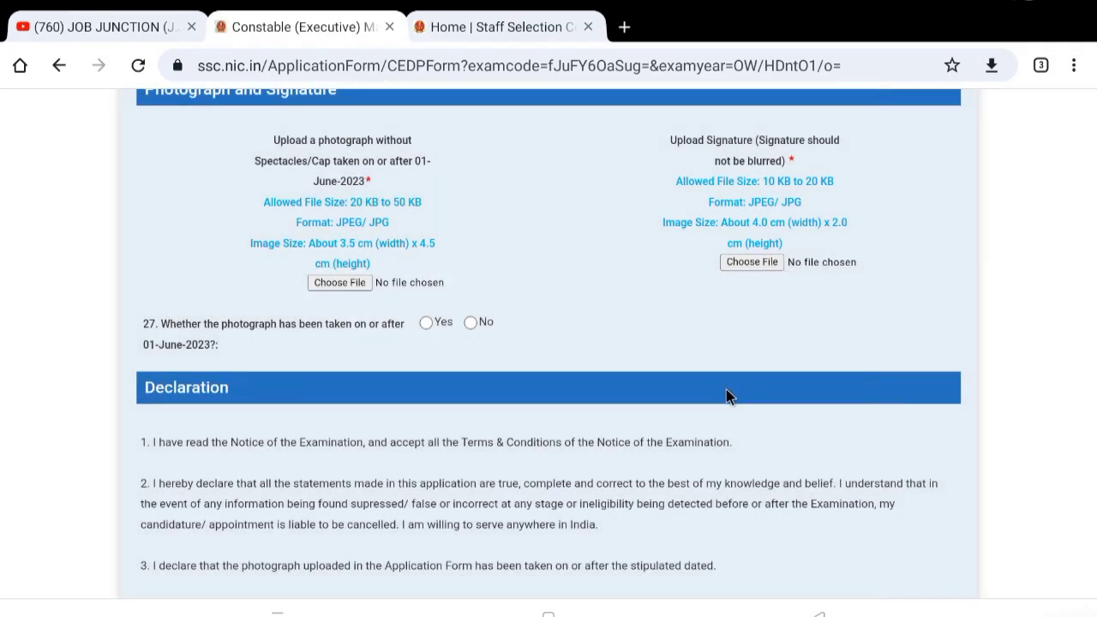
click(430, 320)
Agree to the declaration, including the Aadhaar verification authorization, and point out the captcha below it
scroll(393, 344, down, 1)
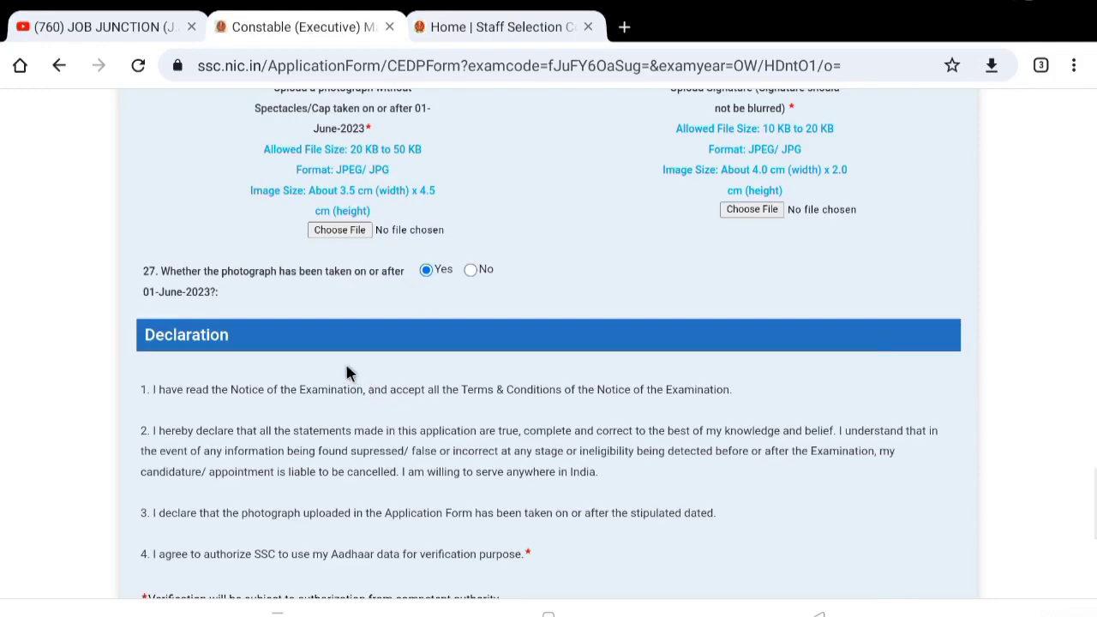
scroll(206, 416, down, 1)
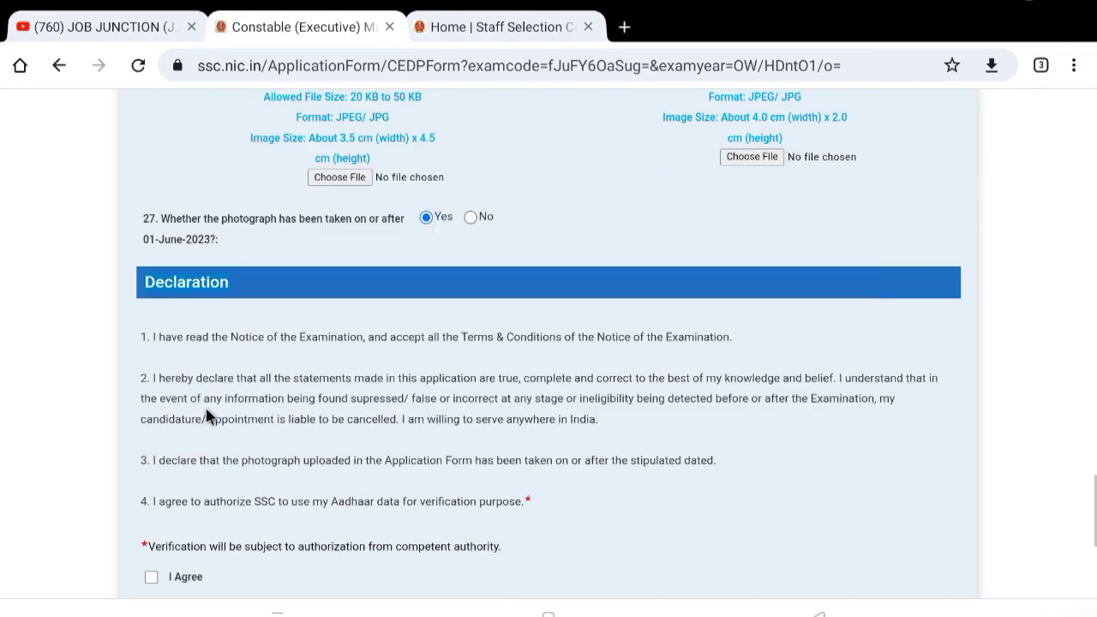
scroll(205, 415, down, 2)
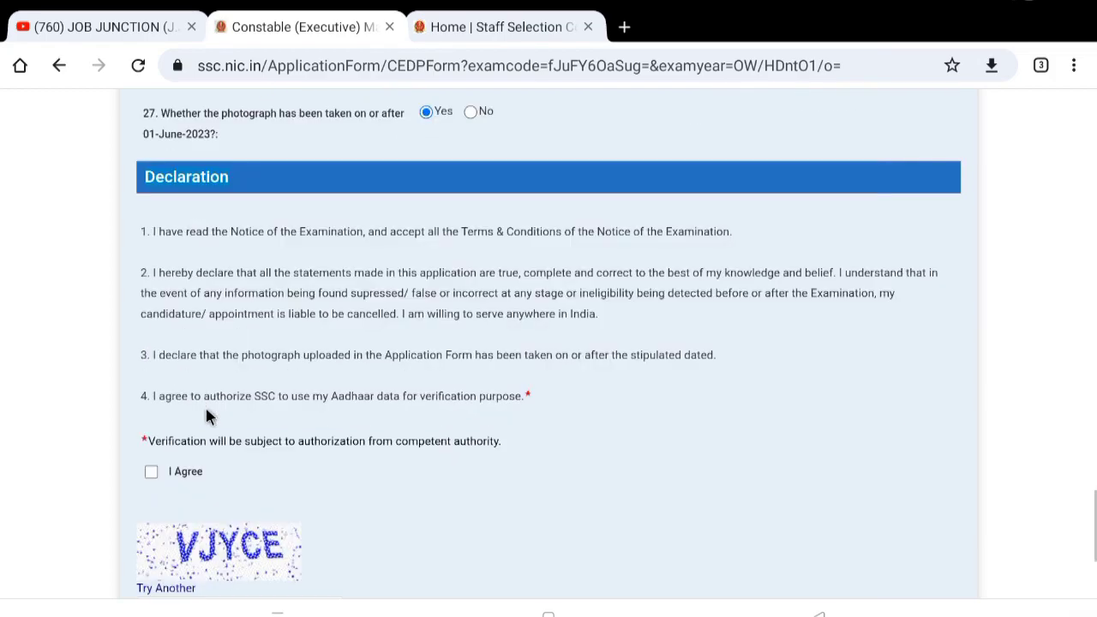
click(151, 473)
scroll(319, 433, down, 2)
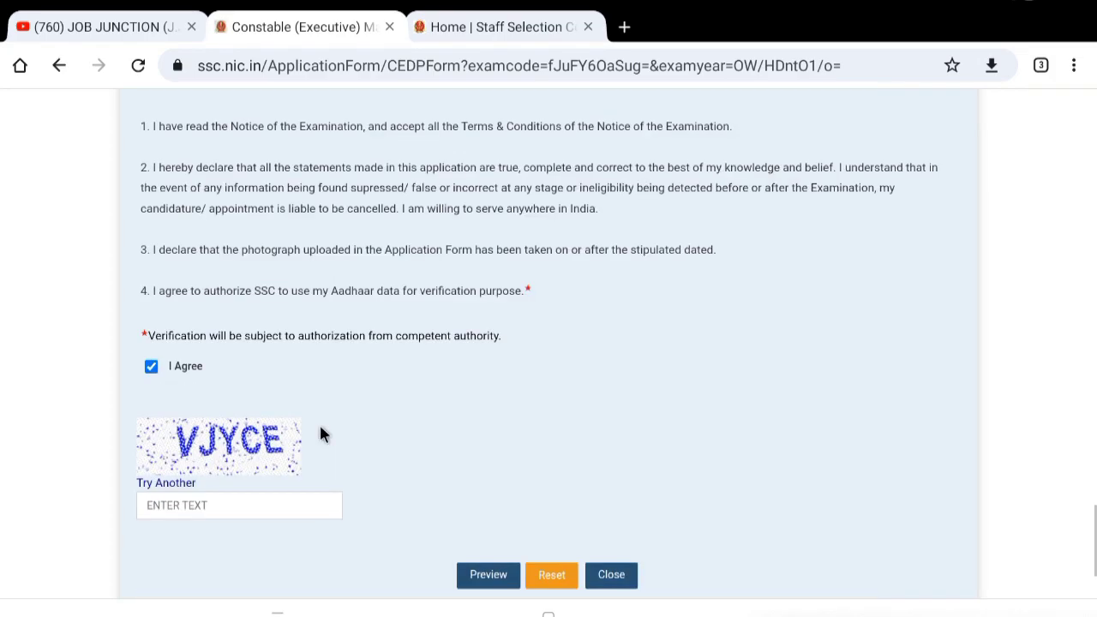
drag(268, 441, 236, 452)
scroll(417, 377, down, 2)
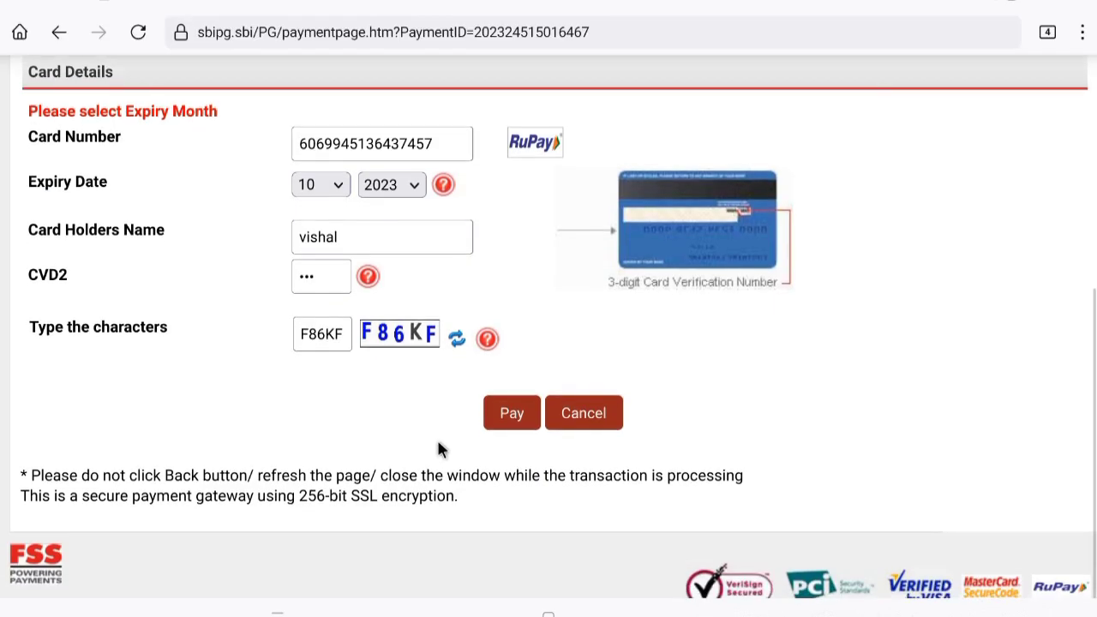
Submit the filled-in RuPay card details for payment and open the one-time password field for entry
click(514, 416)
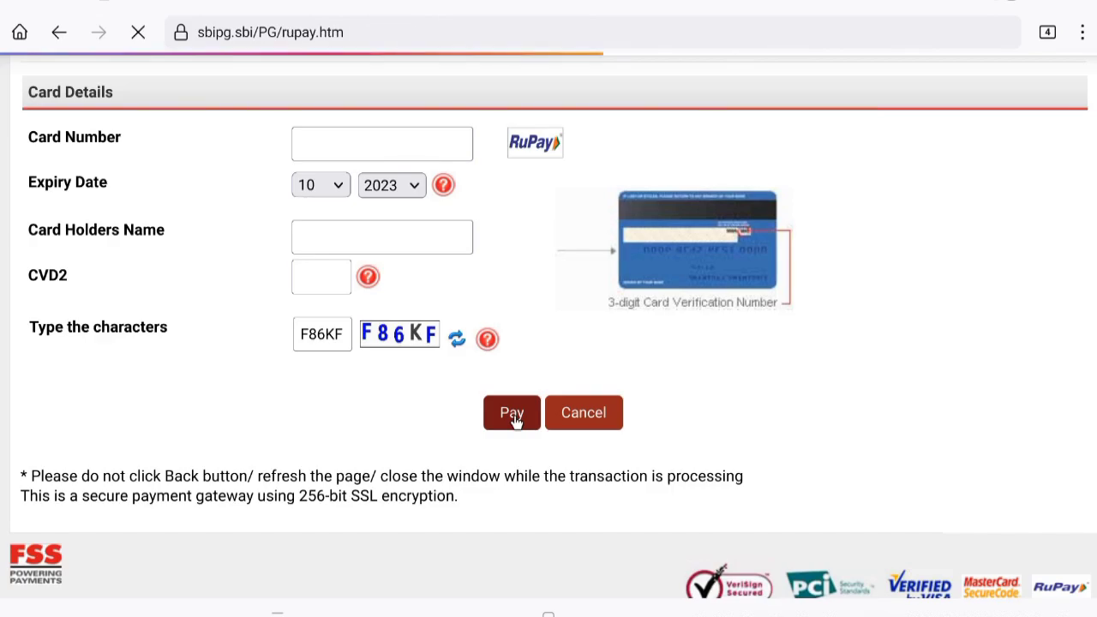
scroll(521, 412, down, 2)
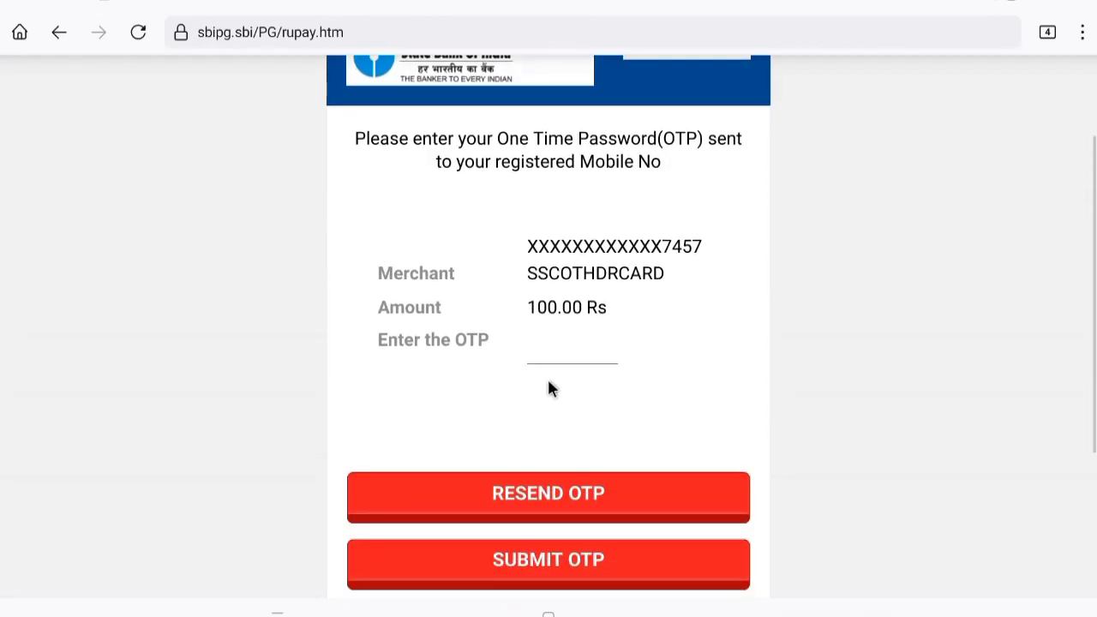
click(563, 360)
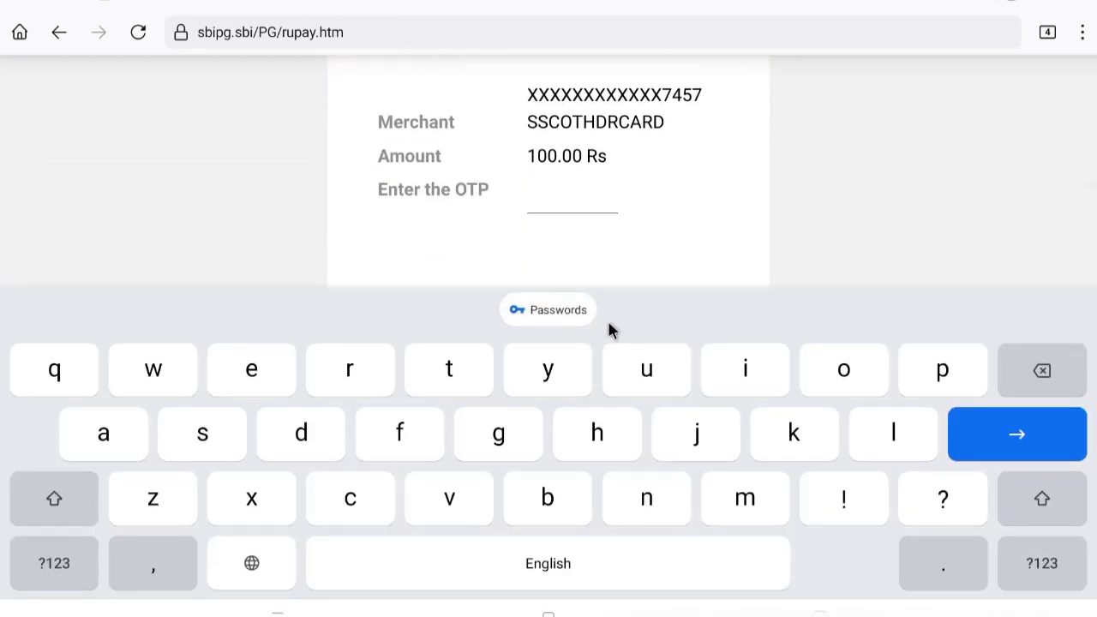
click(678, 125)
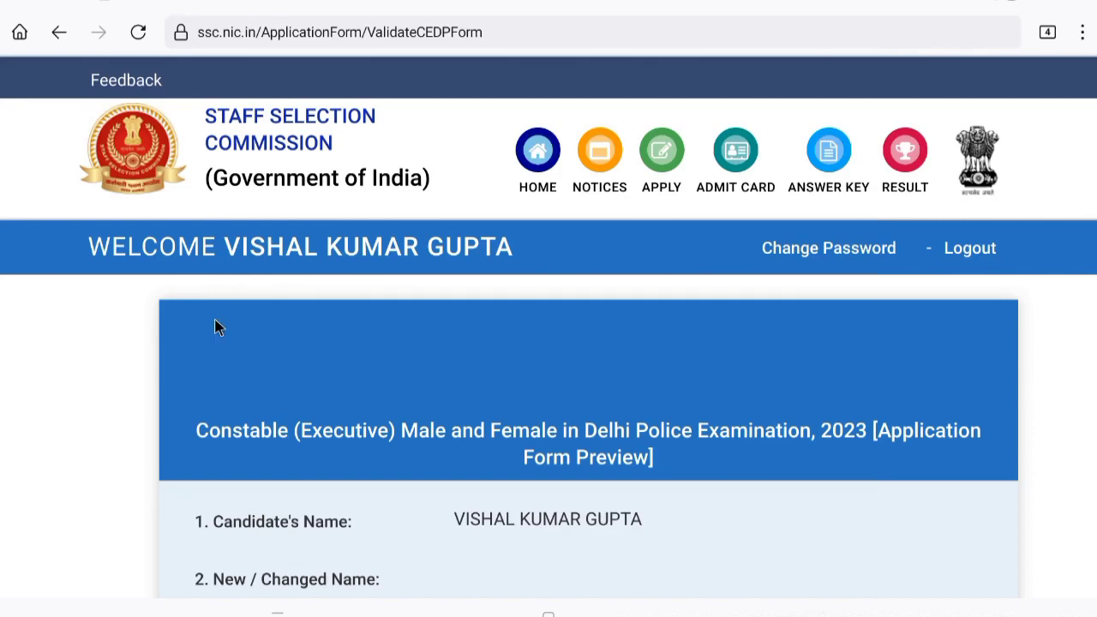
Review the whole application form preview, from the candidate details and examination centres to the photograph, signature and question 27
scroll(285, 391, down, 2)
scroll(286, 390, down, 2)
scroll(287, 388, down, 10)
scroll(294, 390, down, 9)
scroll(294, 391, up, 3)
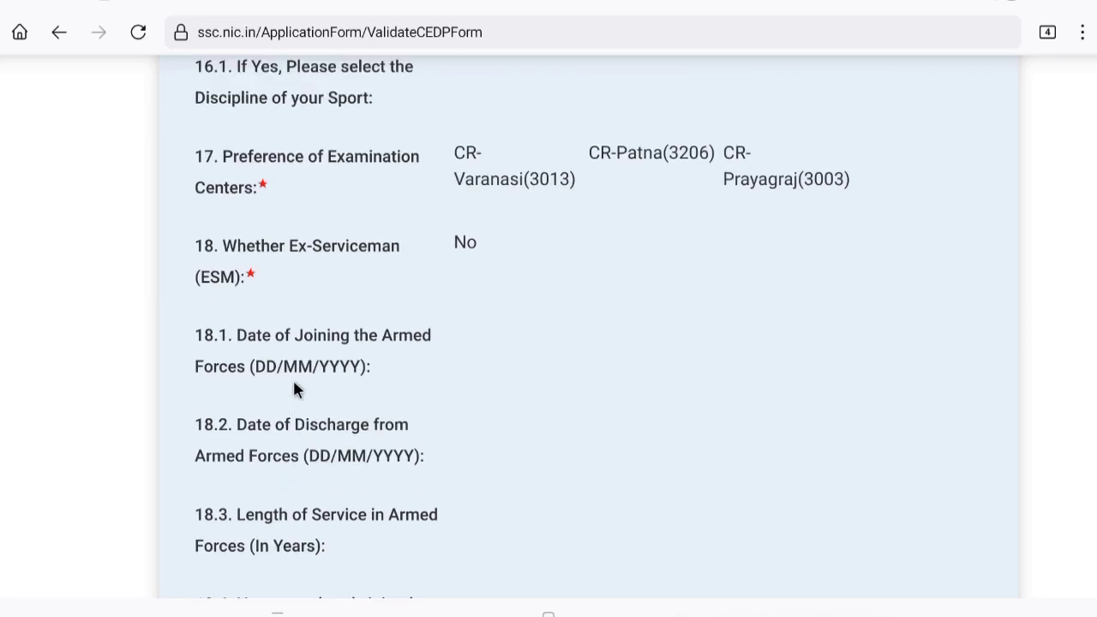
scroll(293, 391, down, 14)
scroll(293, 393, down, 5)
scroll(292, 392, up, 8)
scroll(293, 390, down, 12)
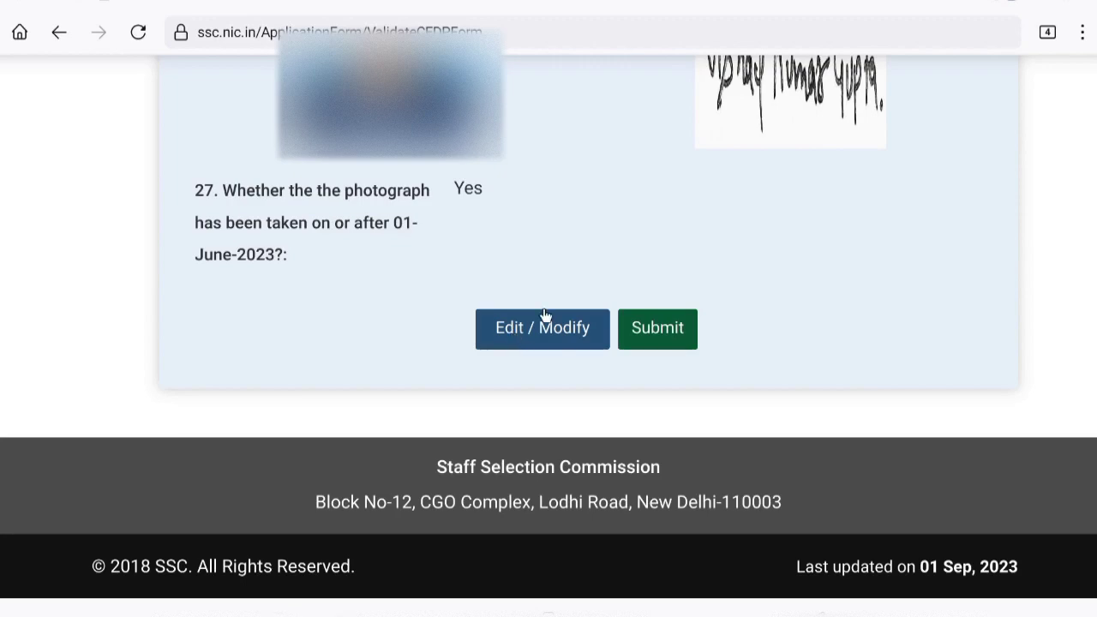
Submit the previewed application form, confirm the final submission, and proceed to the fee payment
click(690, 346)
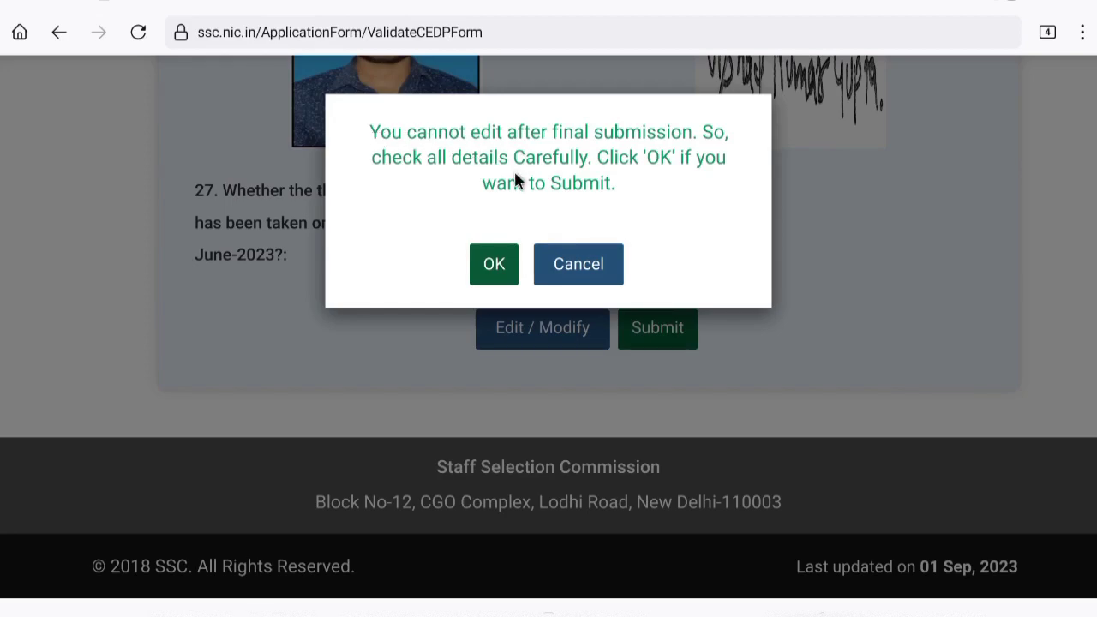
click(497, 266)
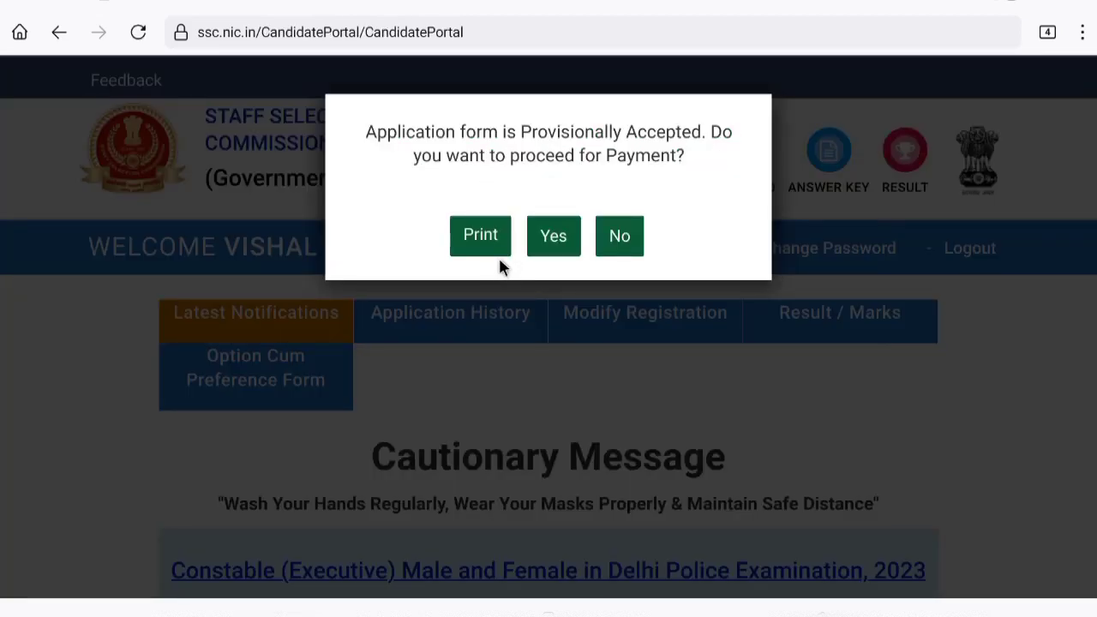
drag(364, 131, 715, 163)
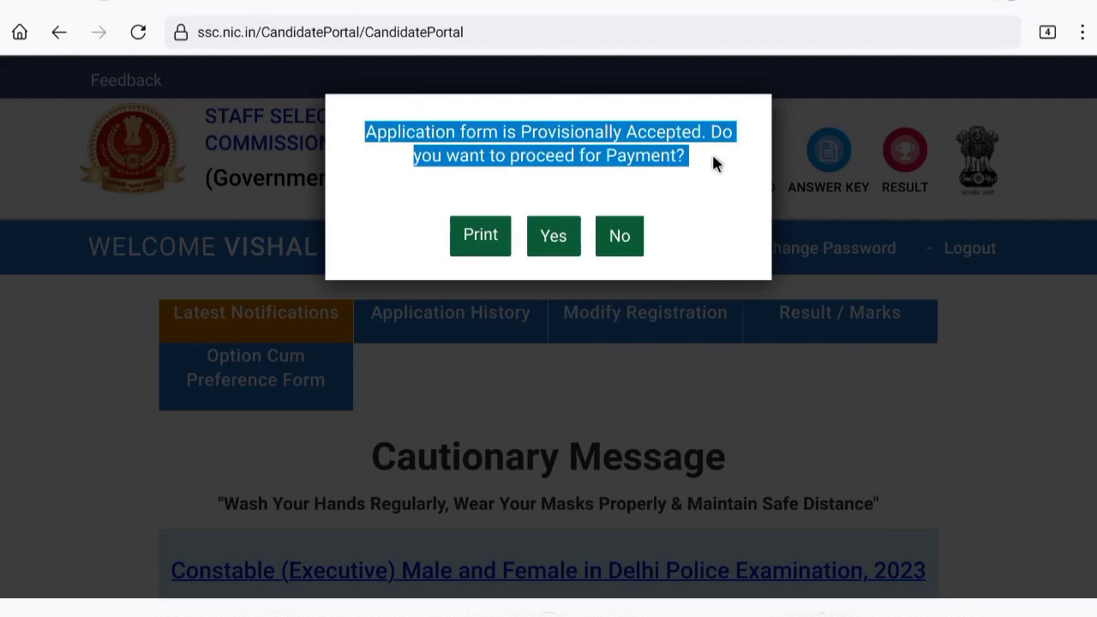
click(558, 236)
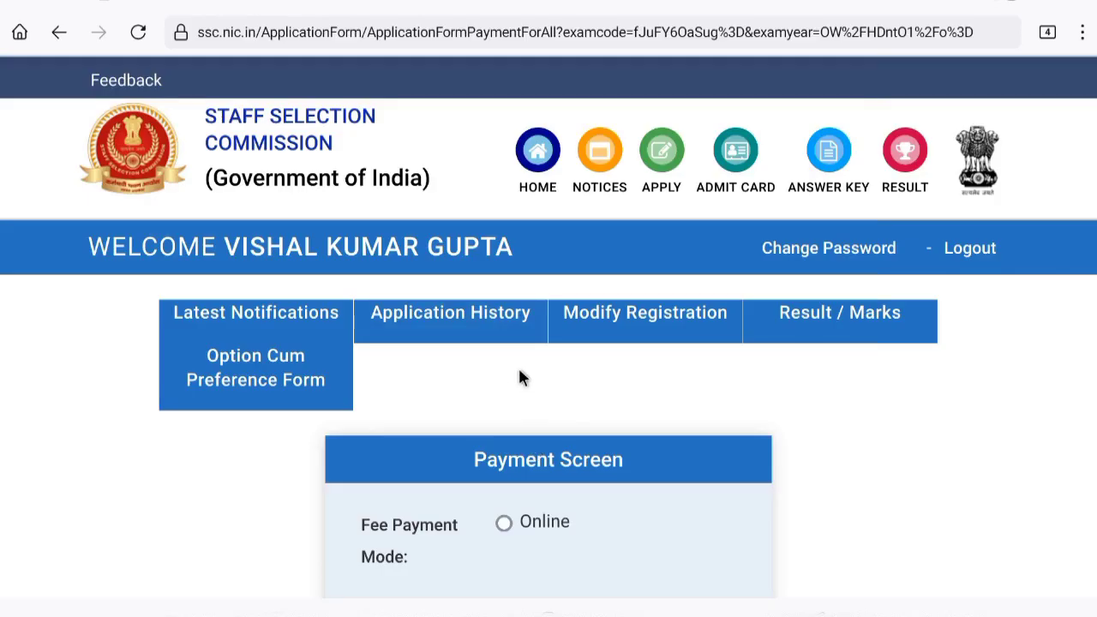
Set the fee payment mode to Online, point out the amount, and submit the payment request
scroll(520, 372, down, 3)
scroll(519, 373, down, 1)
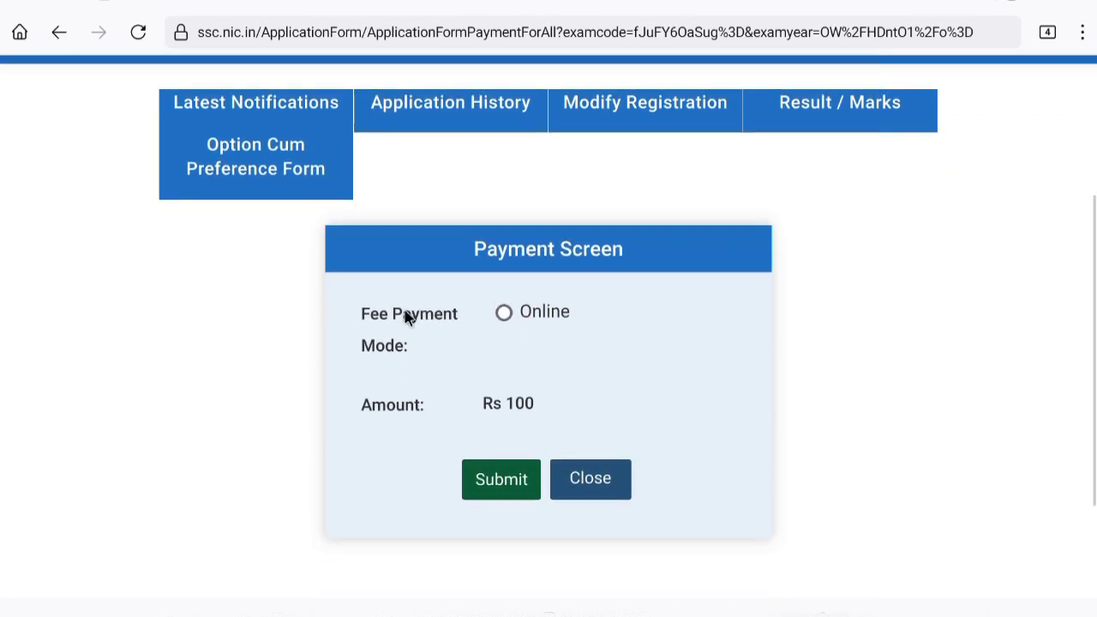
drag(362, 317, 433, 360)
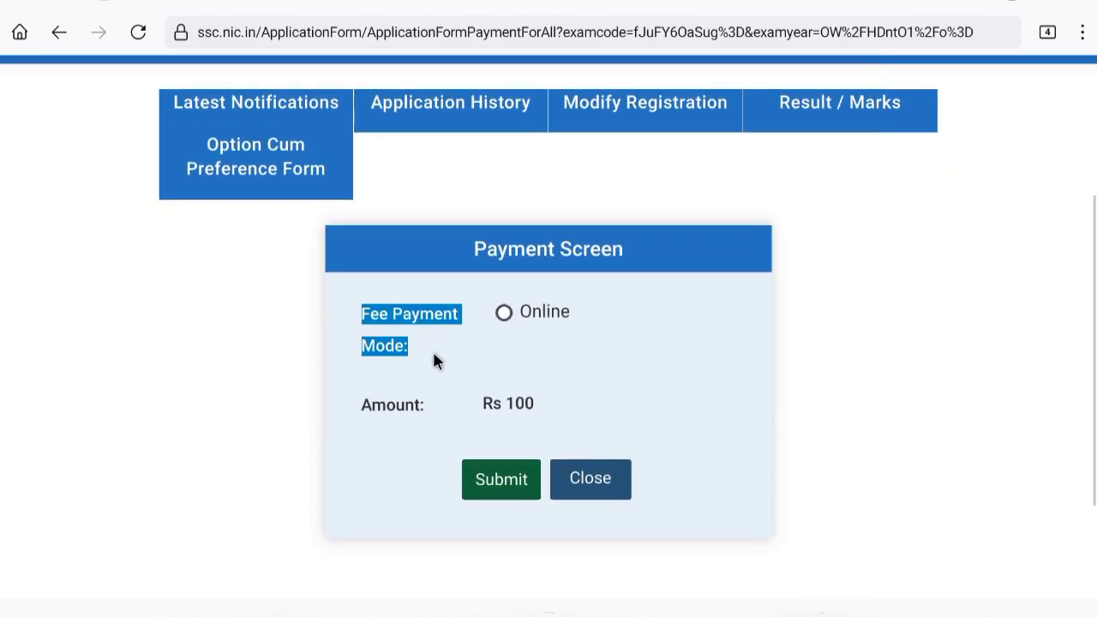
click(503, 313)
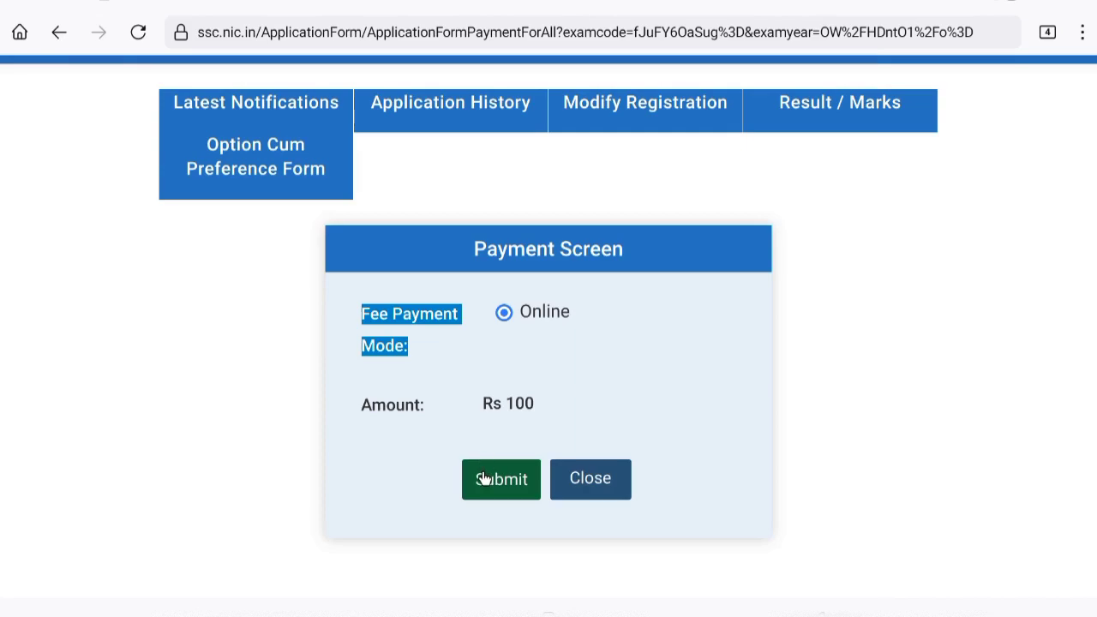
drag(361, 405, 427, 411)
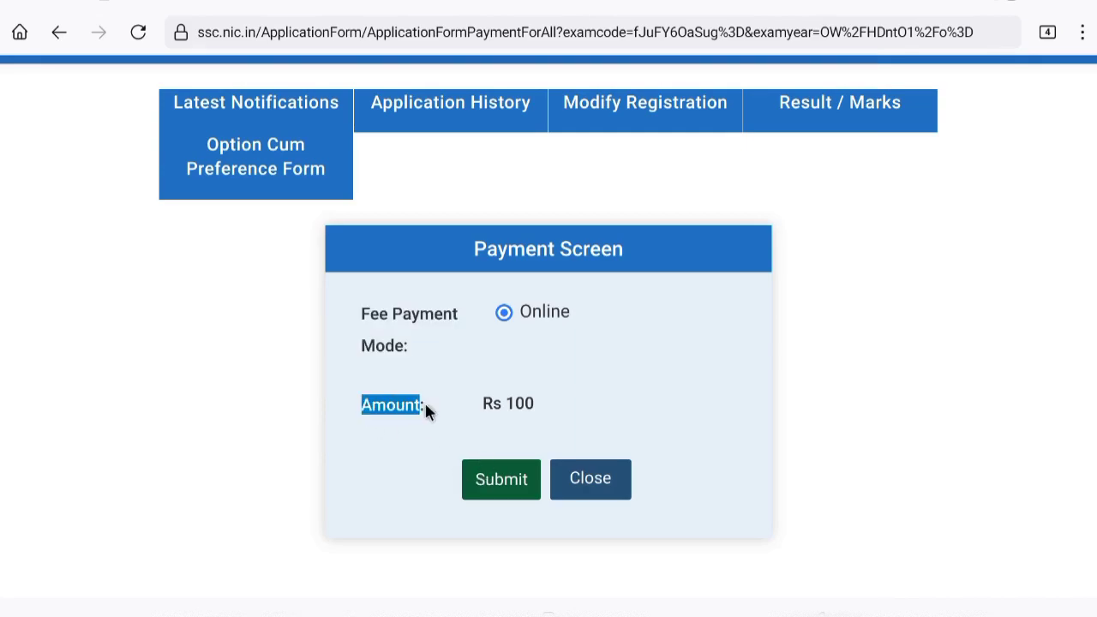
click(517, 482)
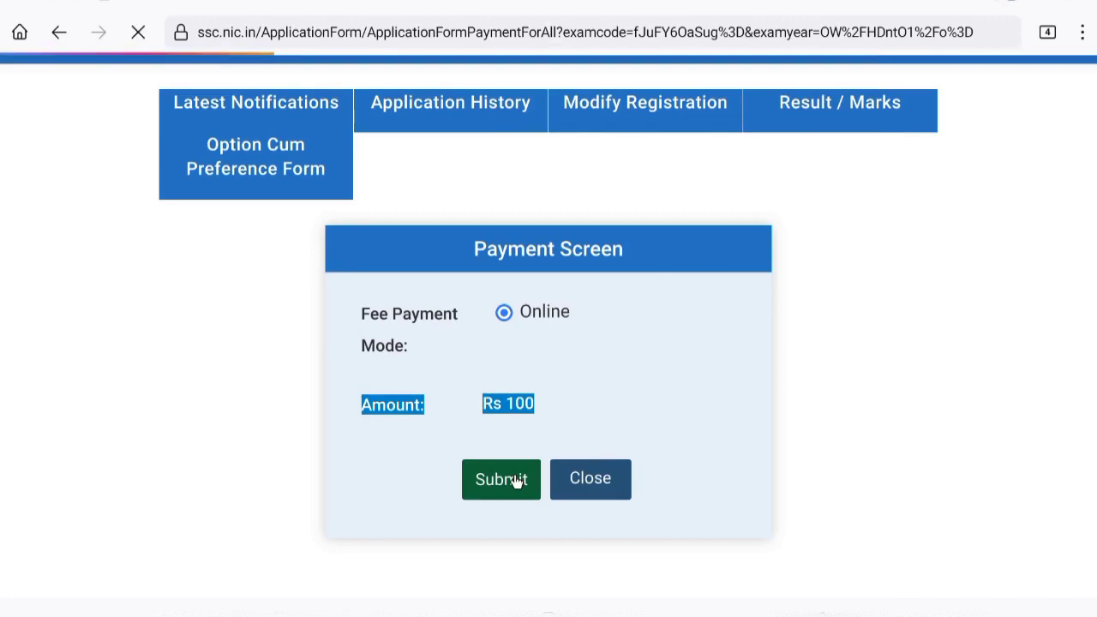
Look over the net banking and card payment options and choose Other Bank Debit Cards
scroll(172, 357, down, 2)
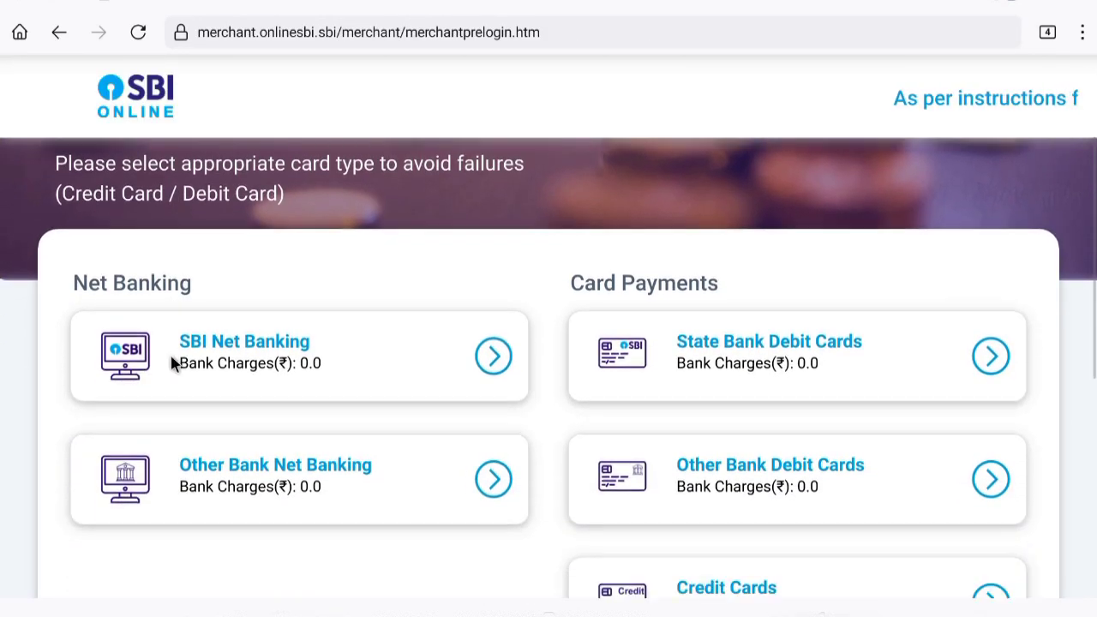
scroll(170, 363, down, 2)
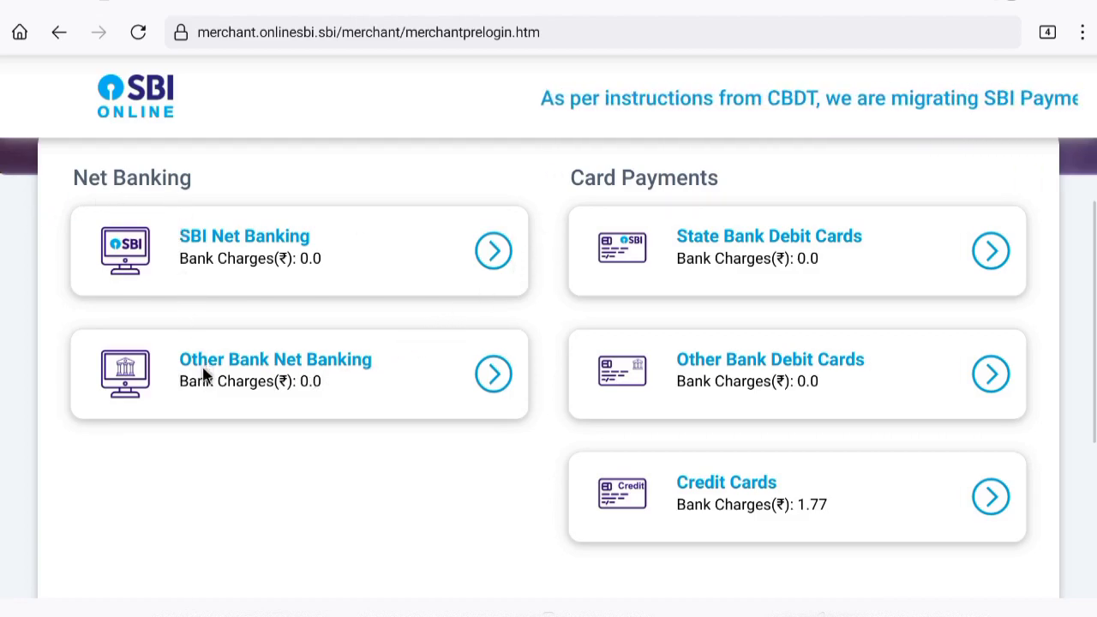
drag(571, 177, 708, 180)
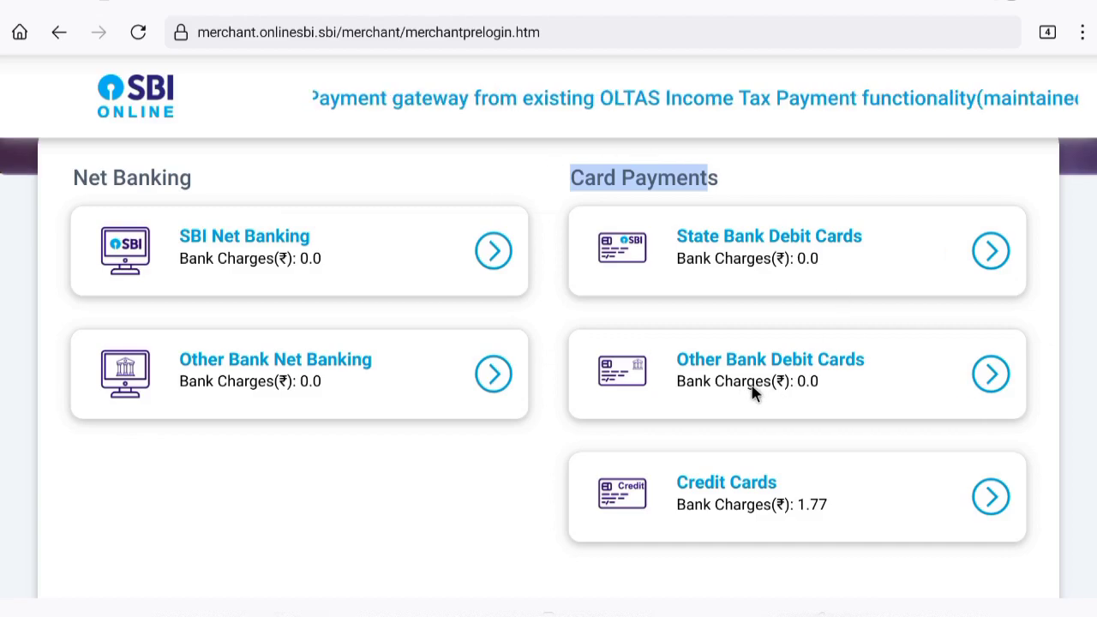
click(988, 376)
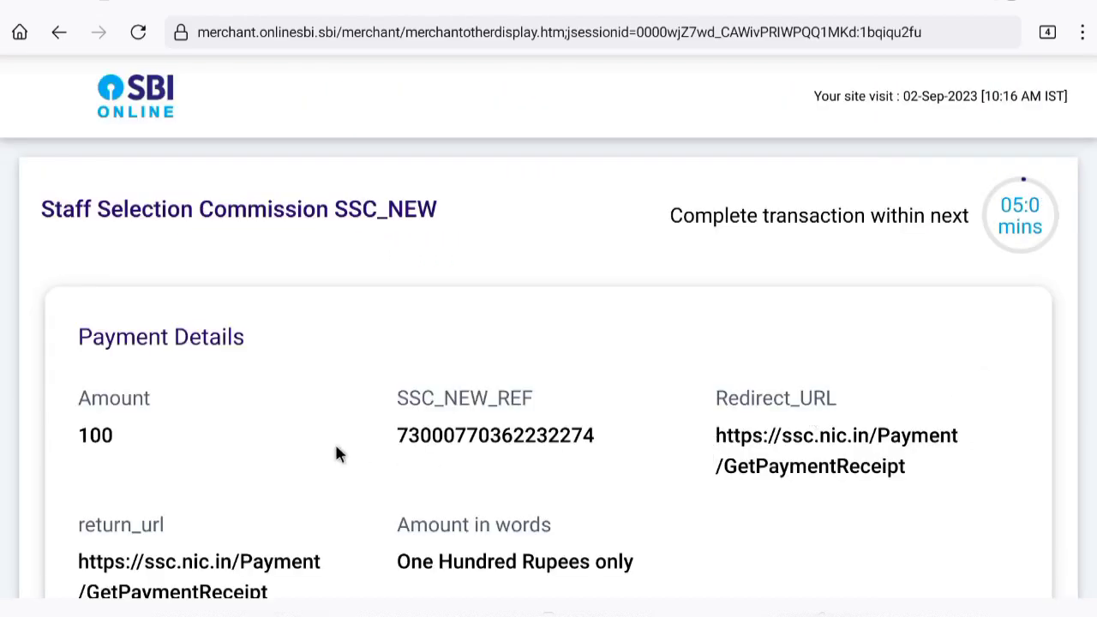
Check the 100 rupee amount in the payment details, confirm the transaction, and proceed to the card payment page
scroll(336, 451, down, 2)
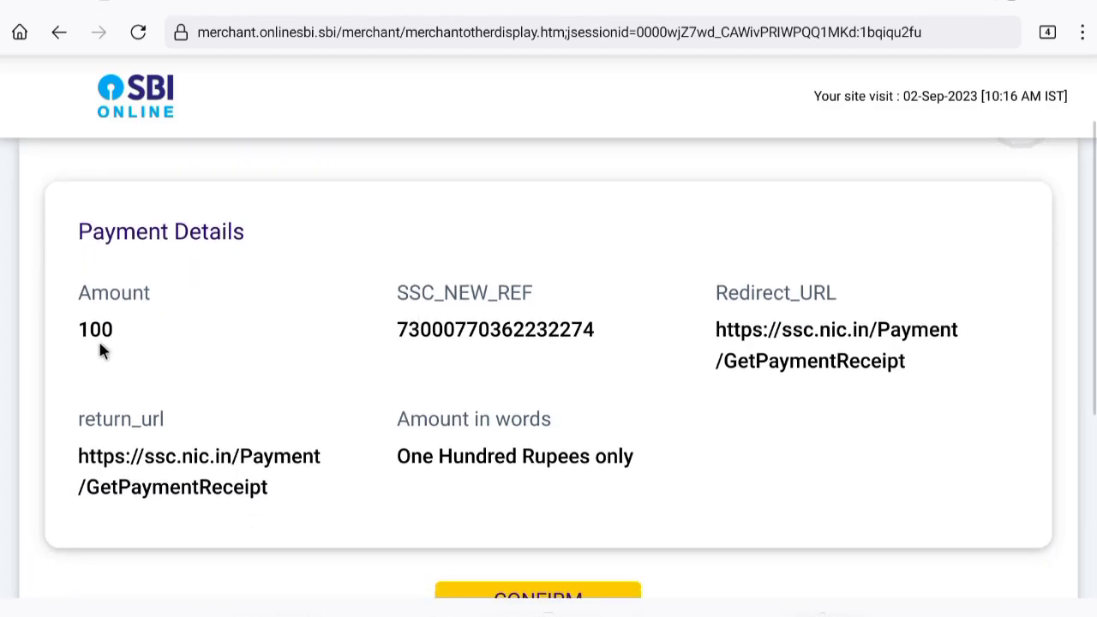
drag(81, 329, 289, 318)
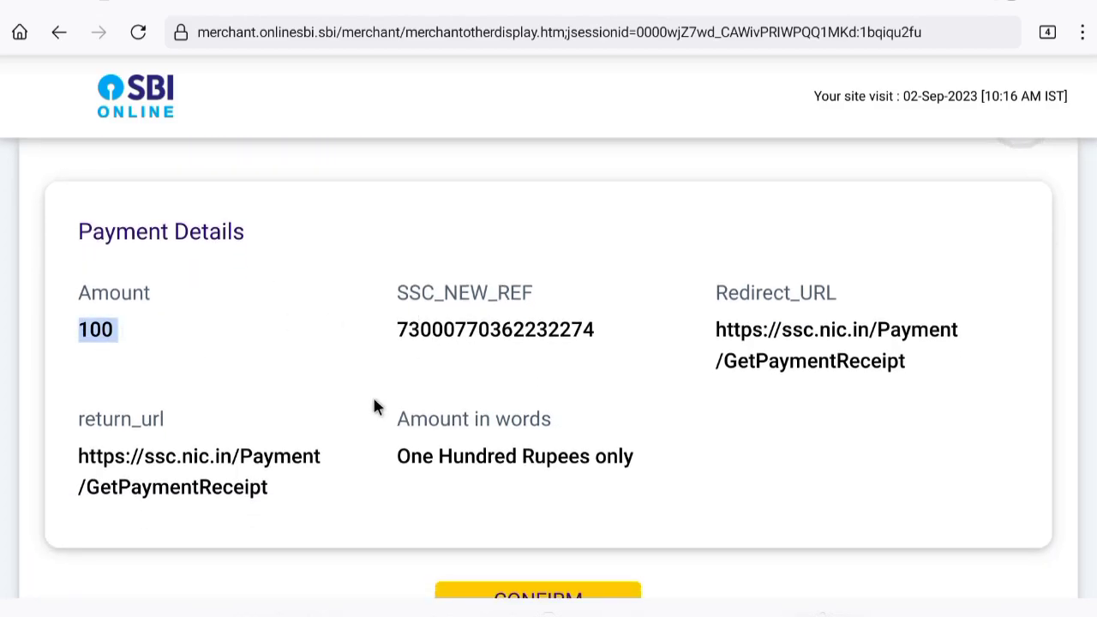
scroll(674, 429, down, 2)
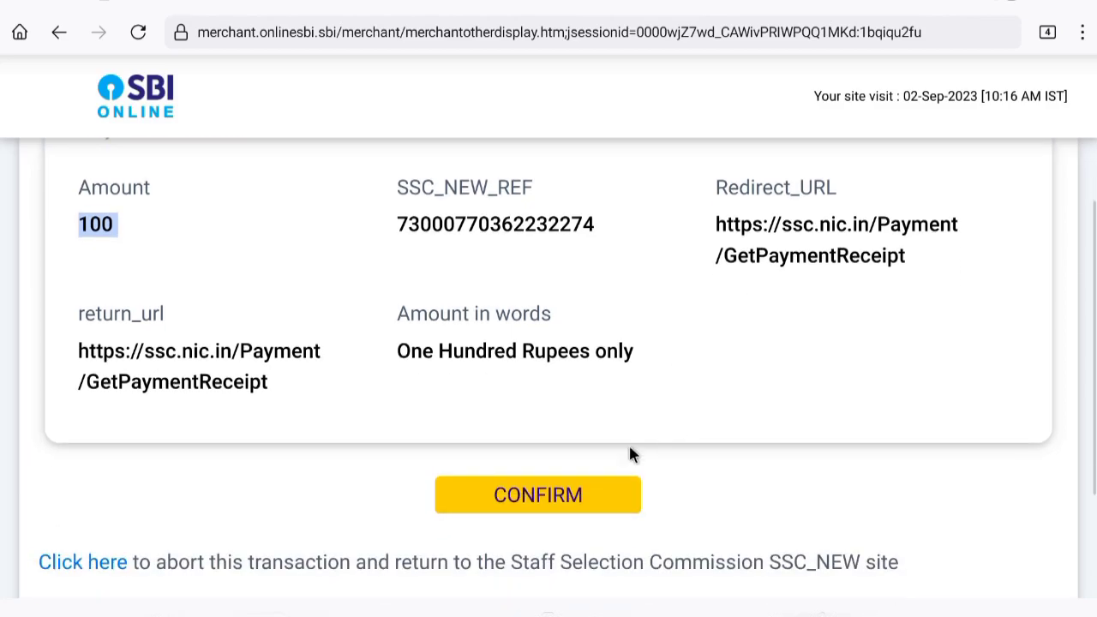
click(559, 497)
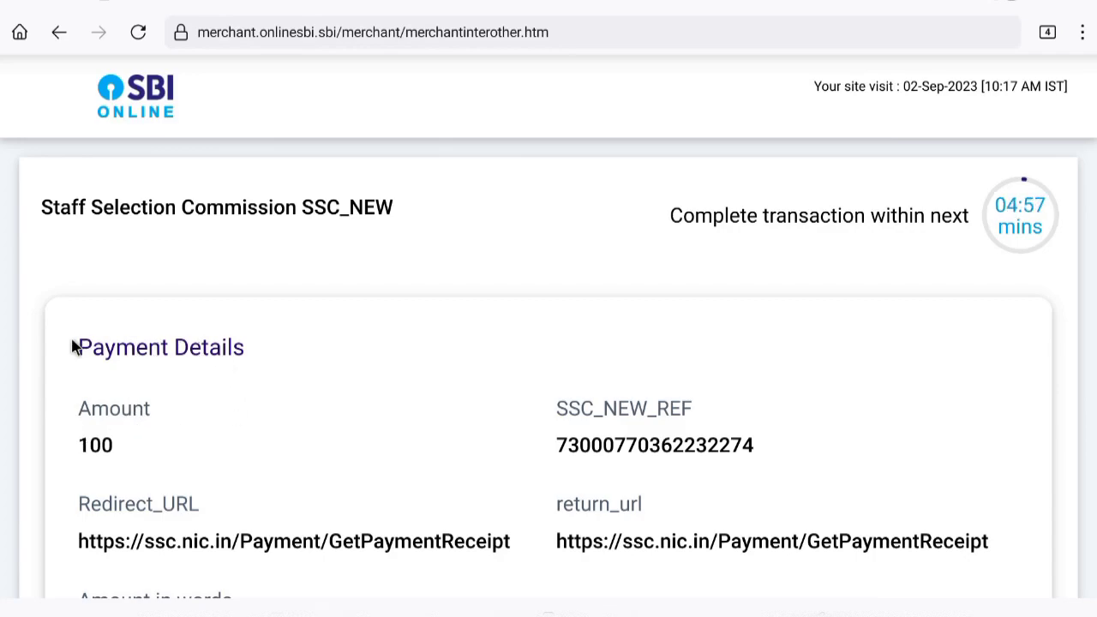
scroll(115, 394, down, 5)
click(463, 278)
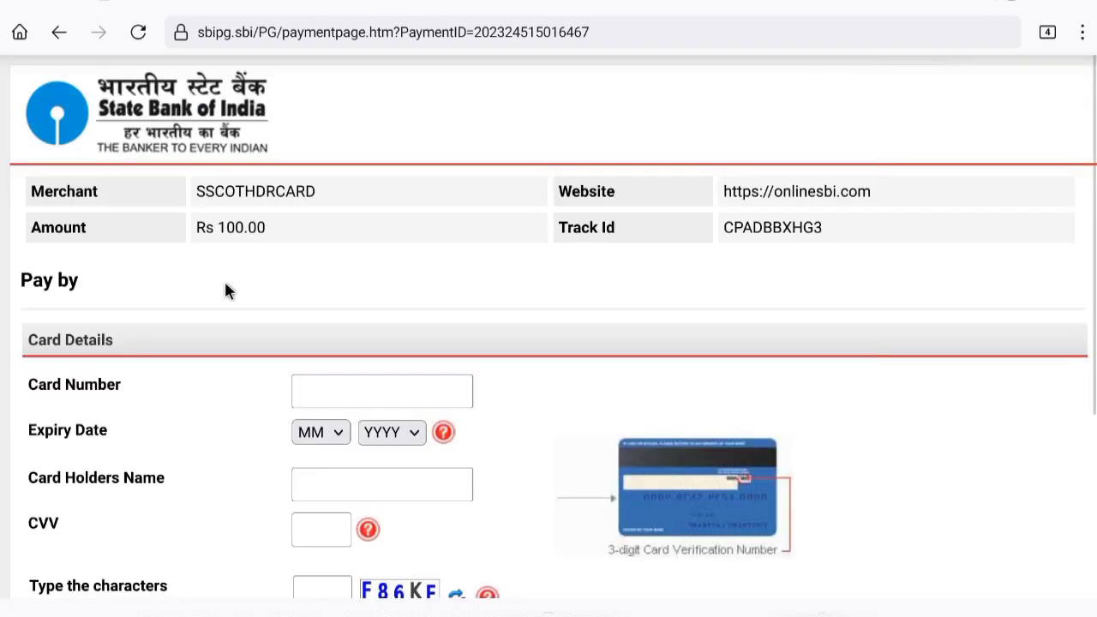
Point out the Card Details heading and Card Number field, and set the card's expiry date to month 10, year 2023
drag(30, 343, 126, 350)
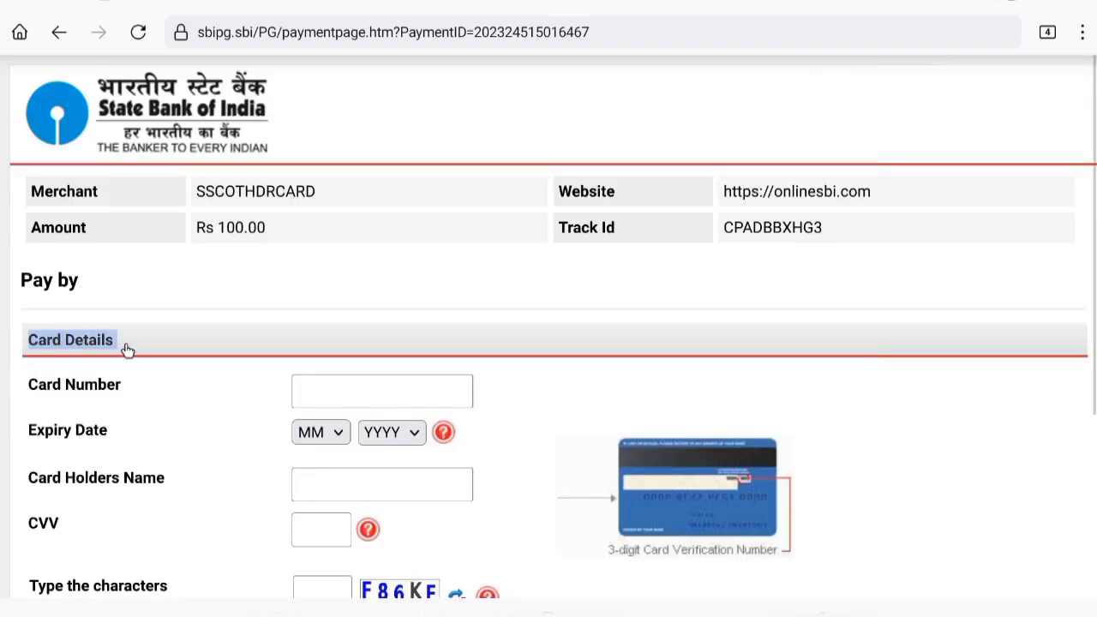
drag(23, 379, 125, 388)
drag(126, 388, 29, 386)
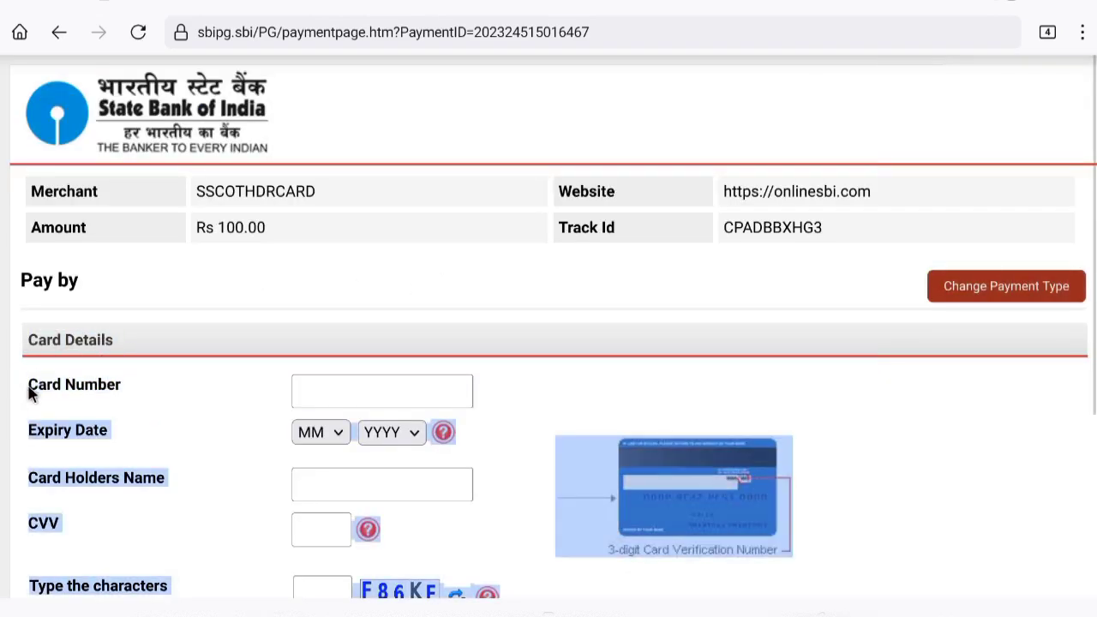
click(142, 417)
click(324, 433)
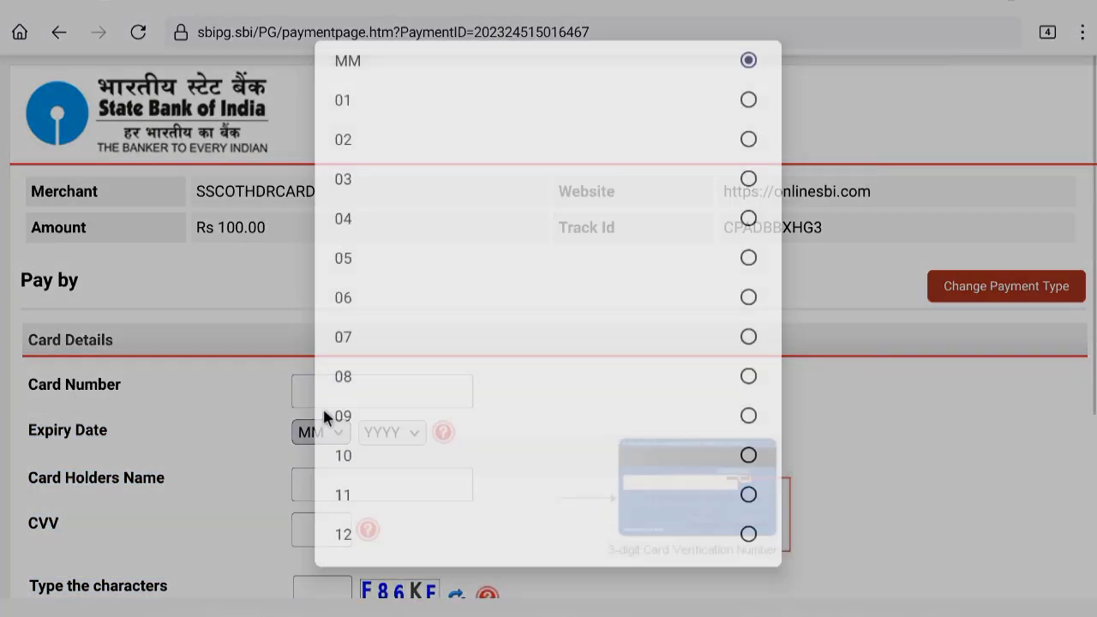
click(337, 457)
click(377, 433)
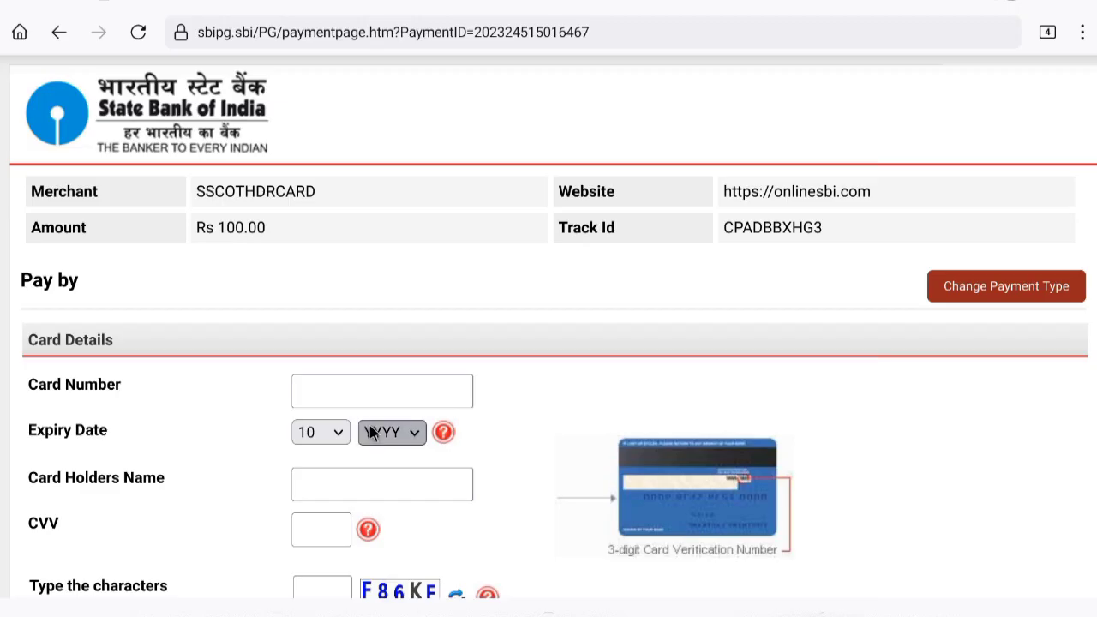
click(337, 84)
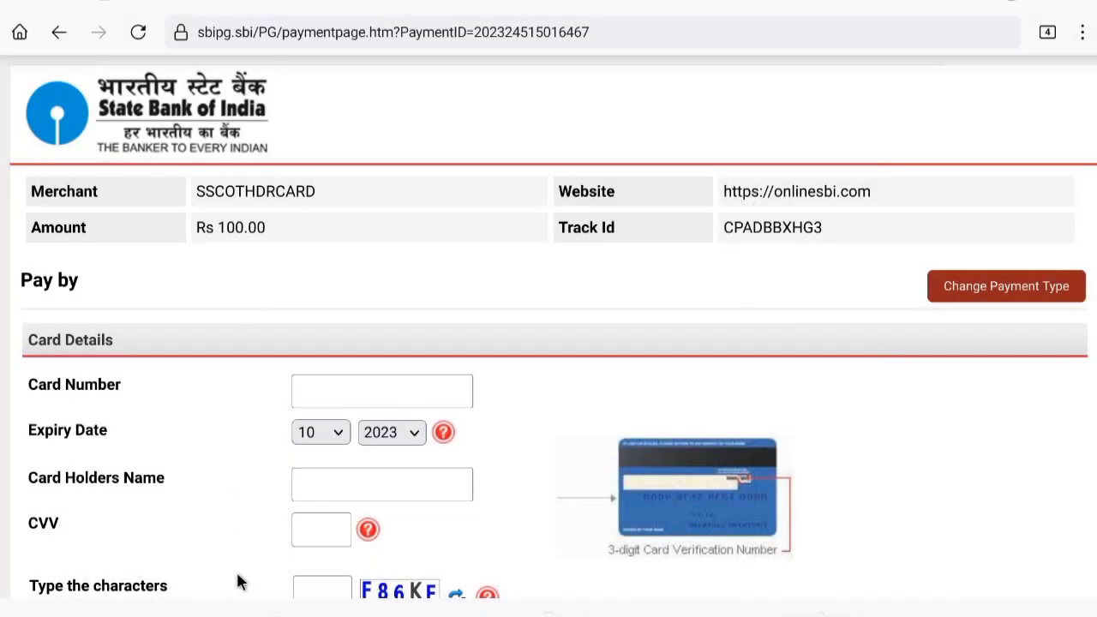
Point out the Card Holders Name, CVV and captcha character fields in the card details form
triple_click(41, 495)
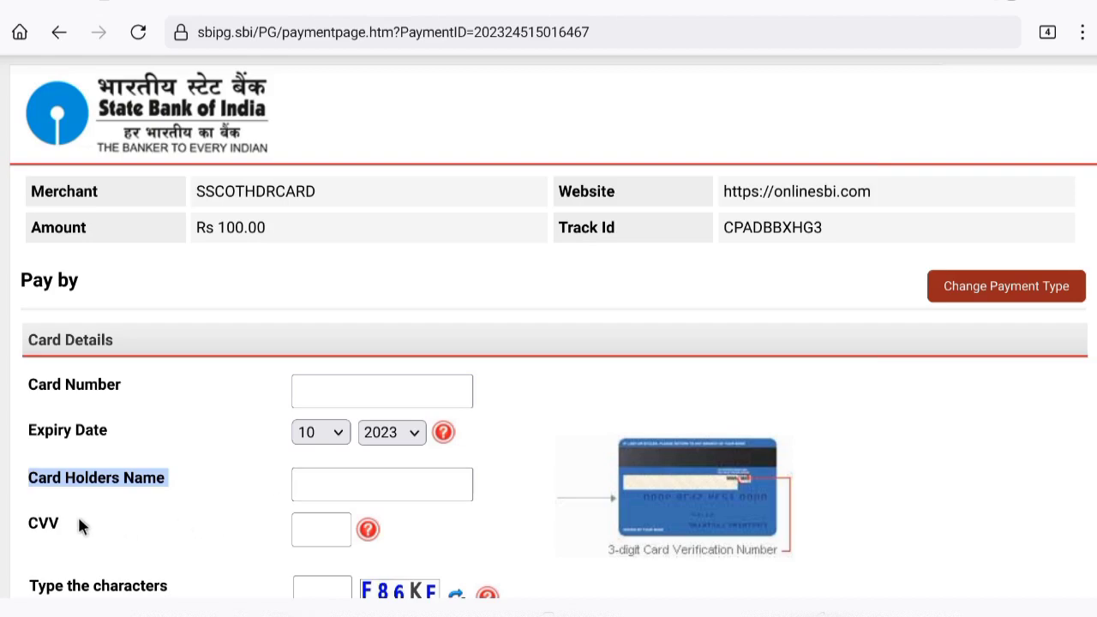
triple_click(54, 523)
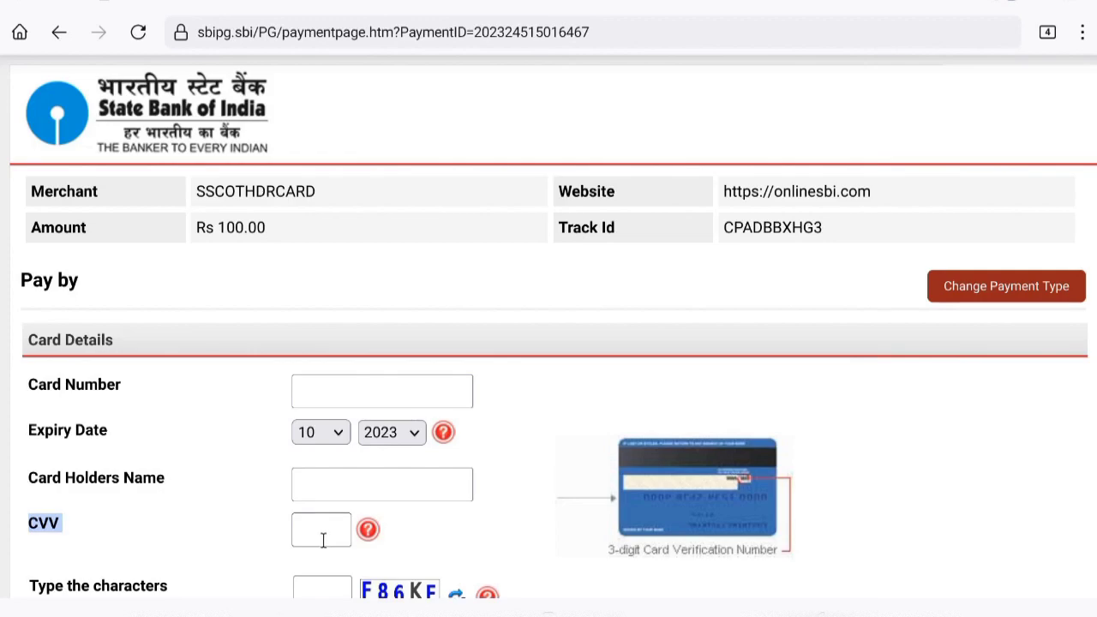
scroll(321, 527, down, 2)
drag(29, 481, 153, 488)
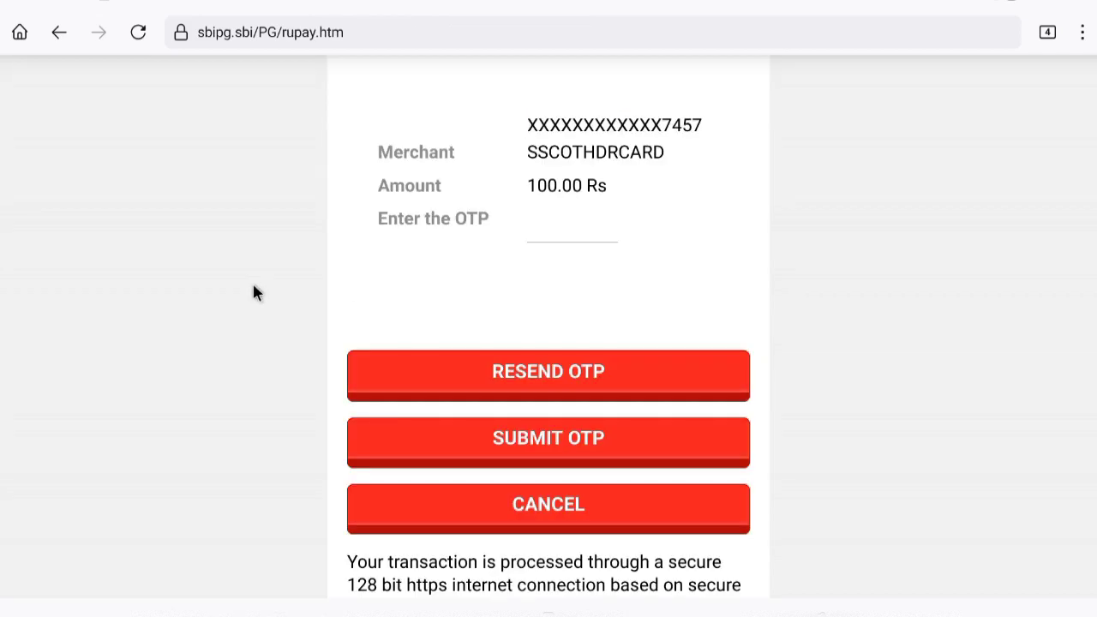
Enter and submit the one-time password for the Rs 100 card payment, and point out the payment confirmation and its date
scroll(252, 291, up, 3)
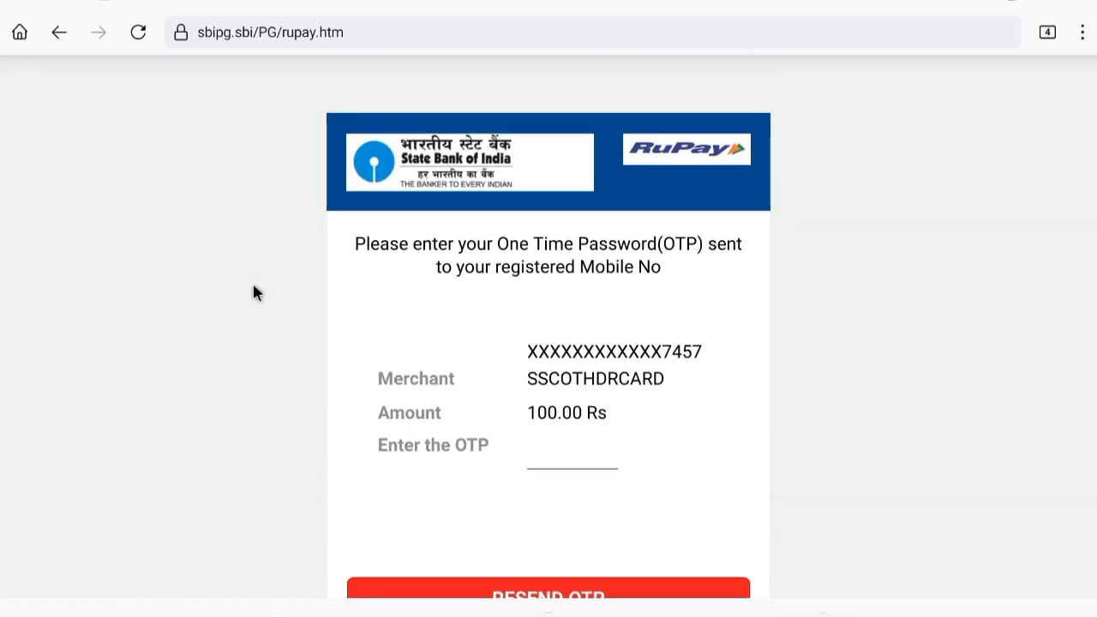
scroll(253, 293, down, 2)
scroll(252, 293, down, 1)
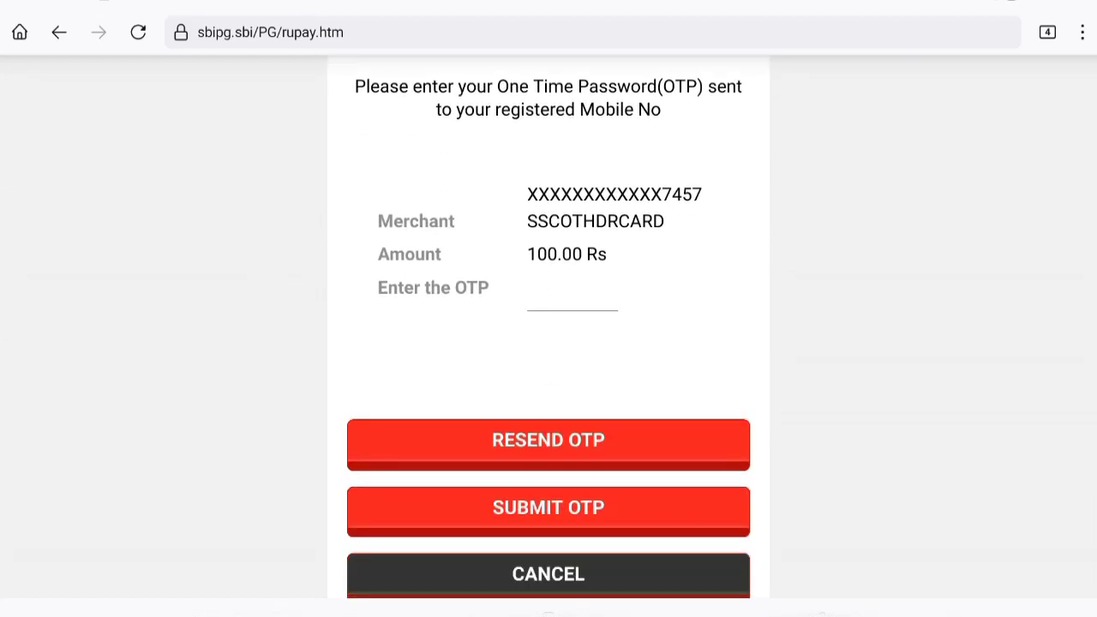
click(546, 513)
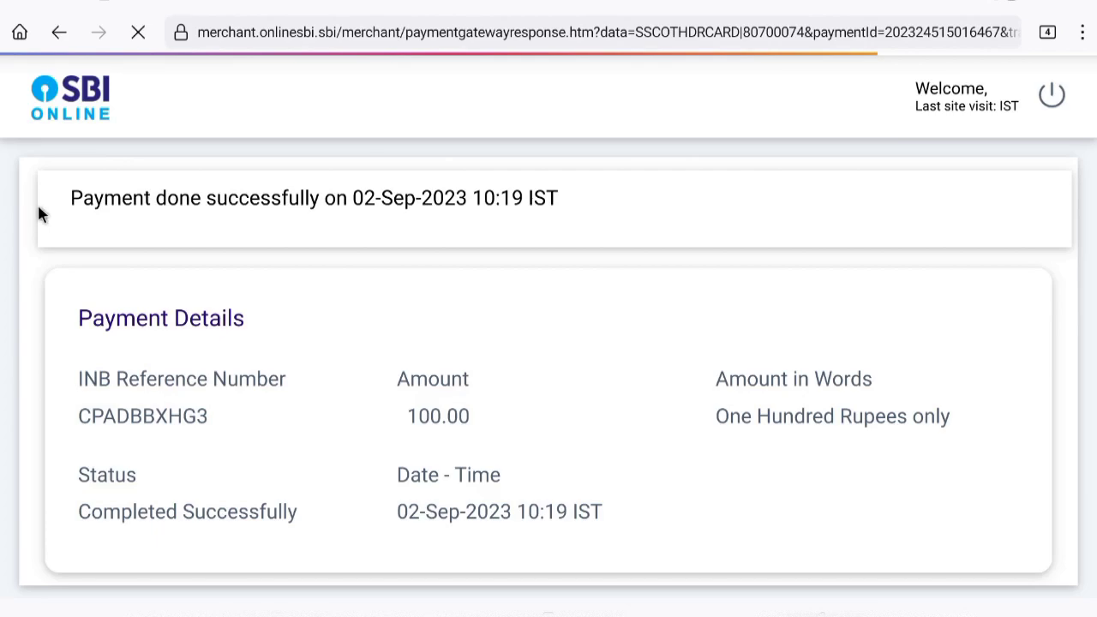
drag(60, 206, 255, 219)
drag(327, 211, 429, 211)
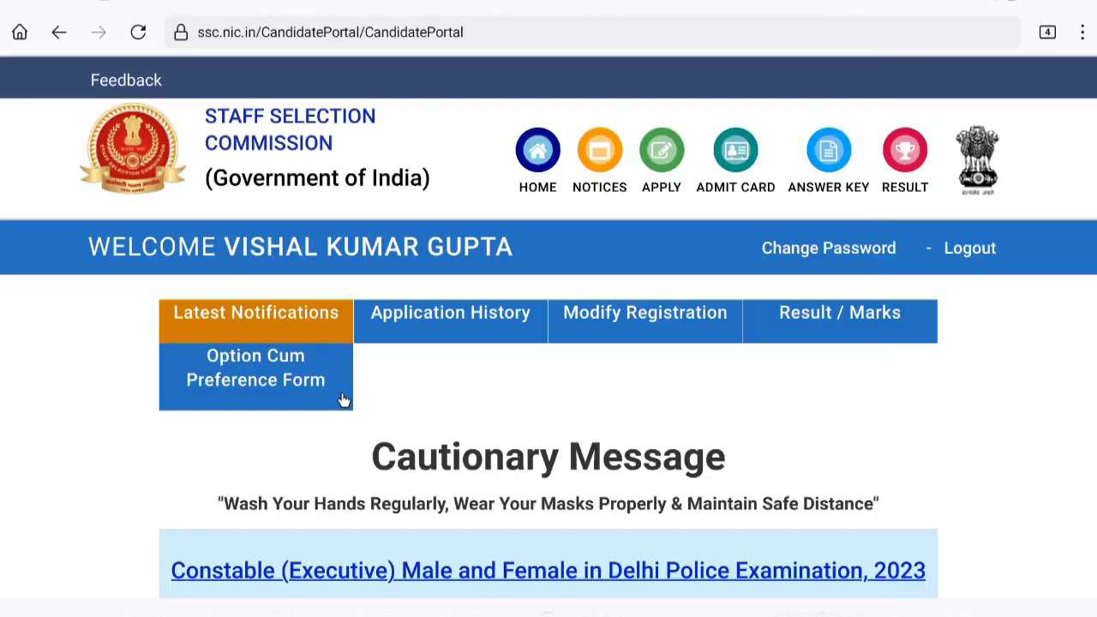
Open the Application Status of the Constable (Executive) Delhi Police Examination, 2023, examine the payment and application statuses, and close it
scroll(340, 388, down, 4)
scroll(339, 401, down, 1)
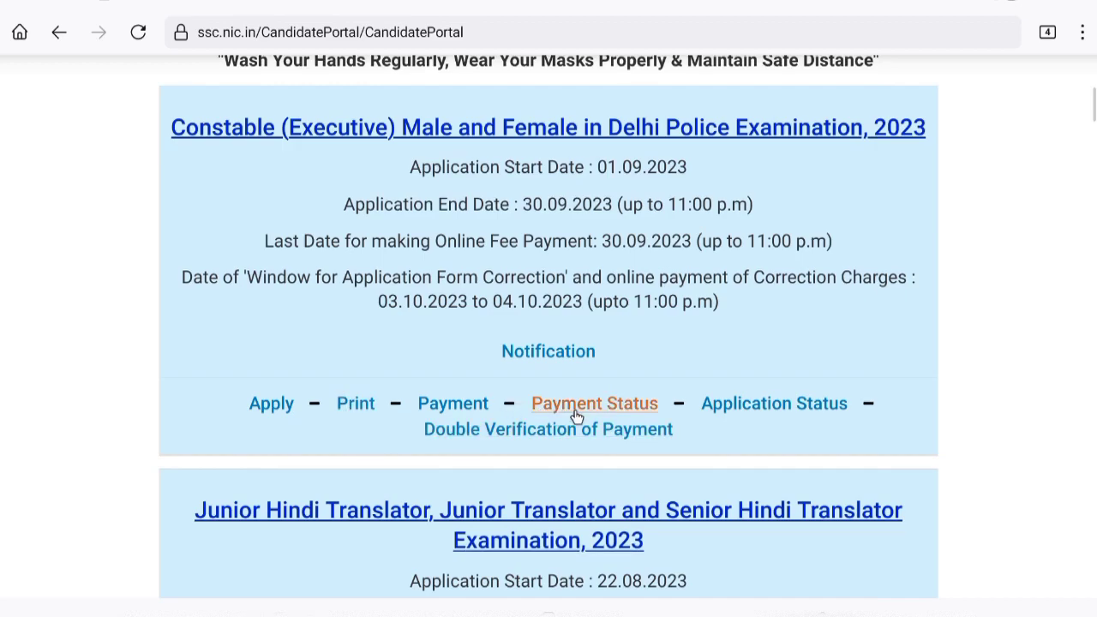
click(765, 410)
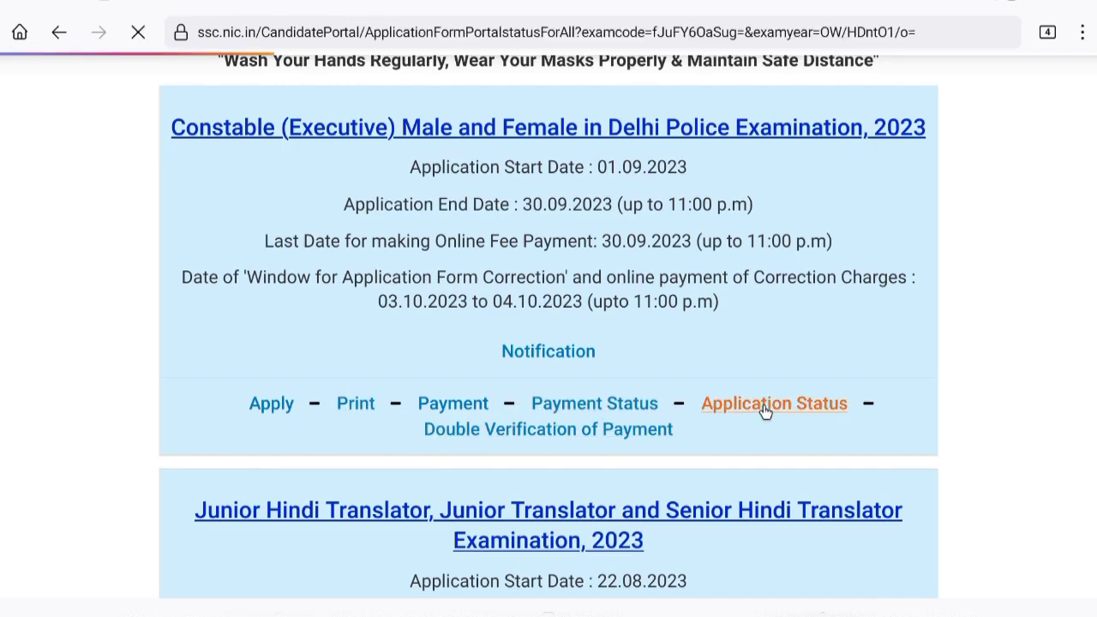
scroll(460, 355, down, 5)
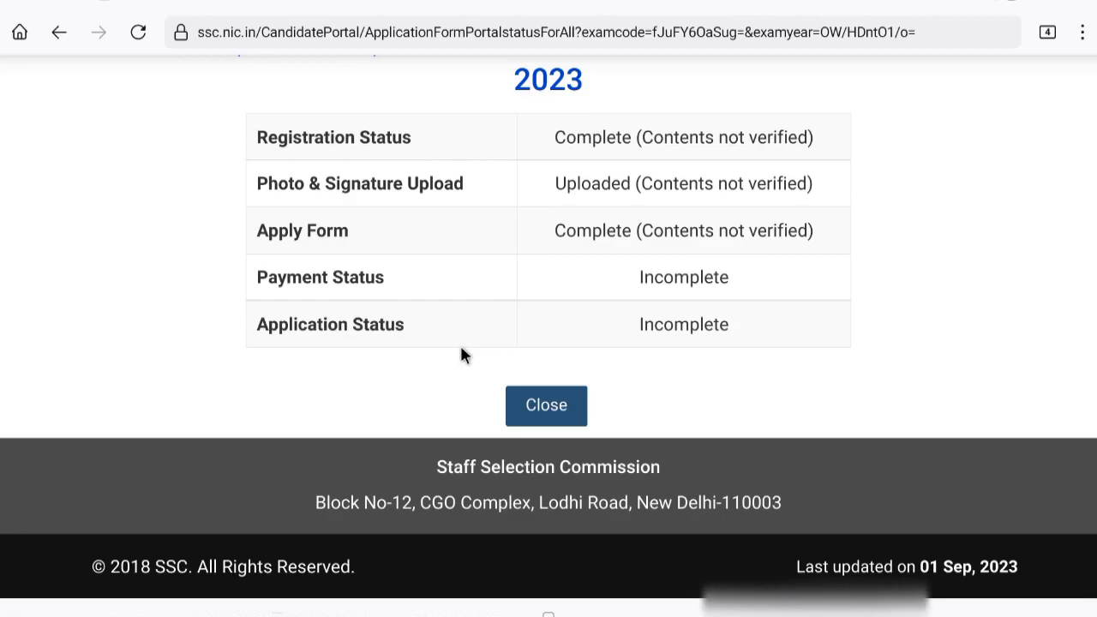
scroll(460, 351, up, 1)
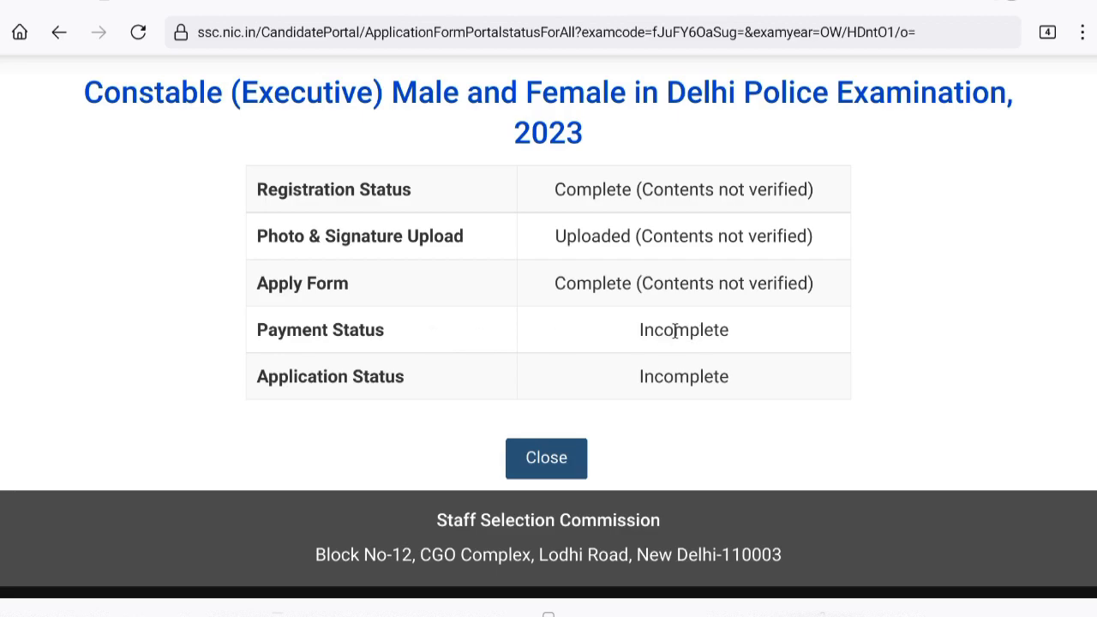
drag(641, 330, 750, 343)
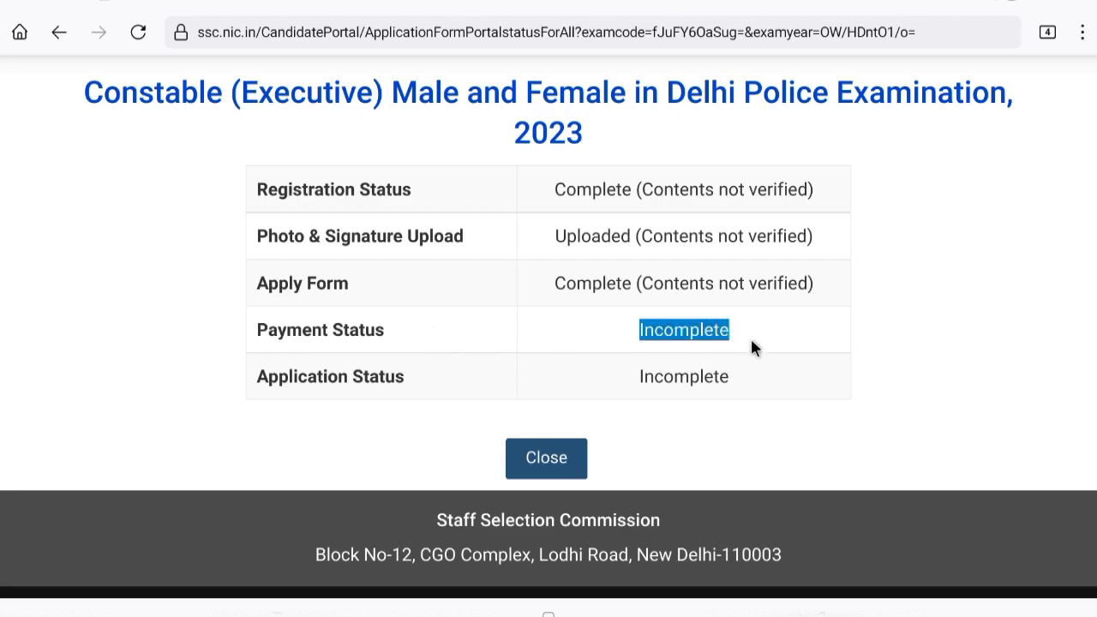
click(640, 379)
drag(639, 382, 758, 379)
click(566, 461)
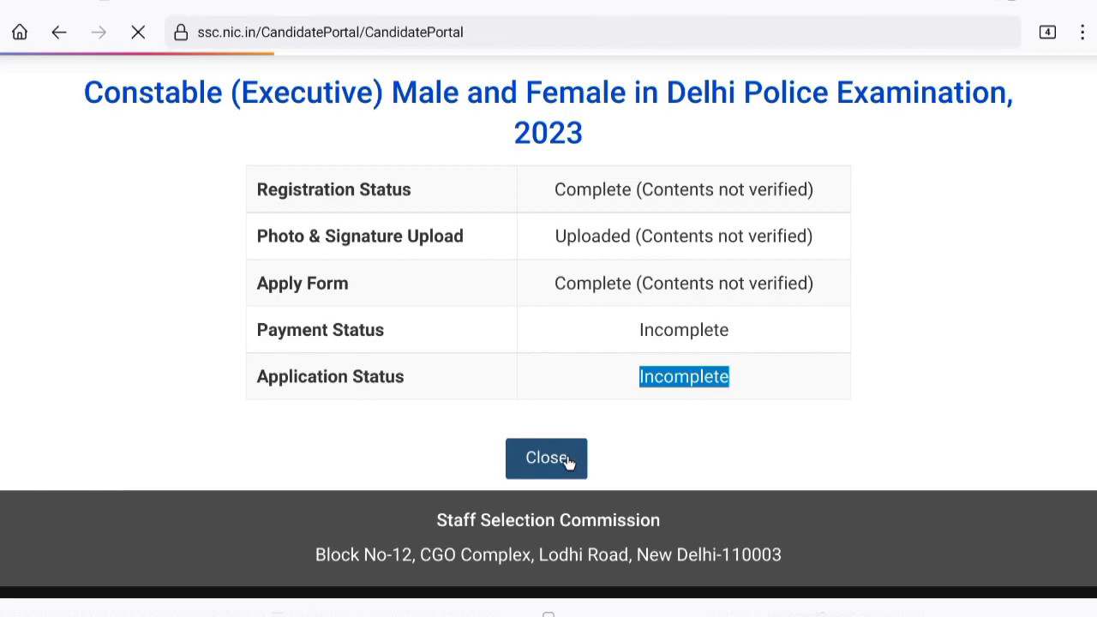
Open the printable application form for the Constable (Executive) Delhi Police Examination, 2023, and point out the application status line
scroll(408, 472, down, 3)
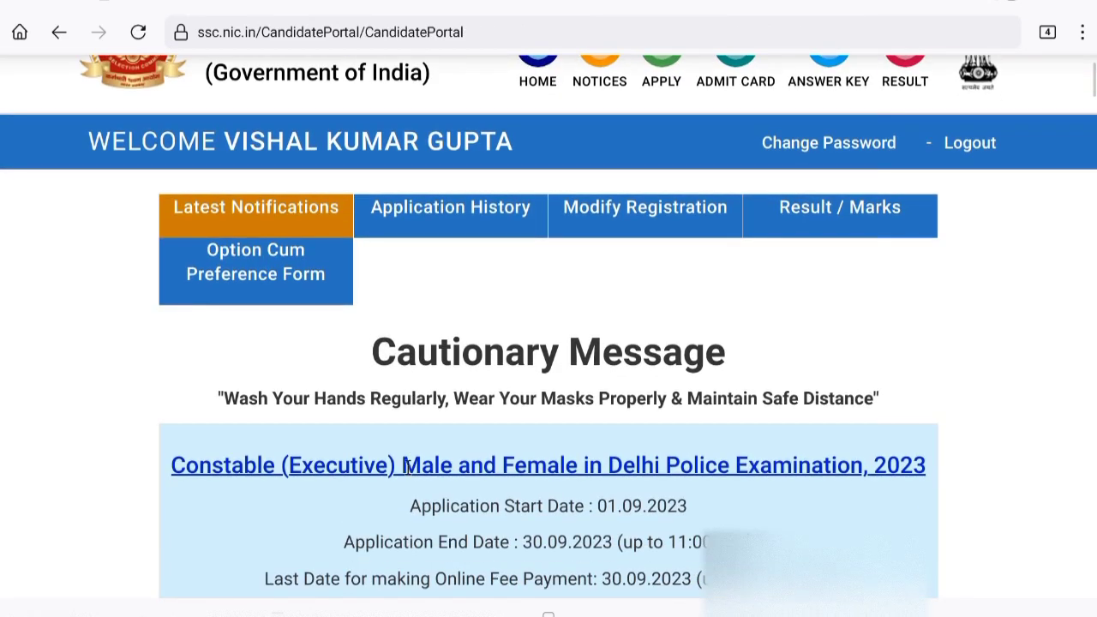
scroll(408, 473, down, 4)
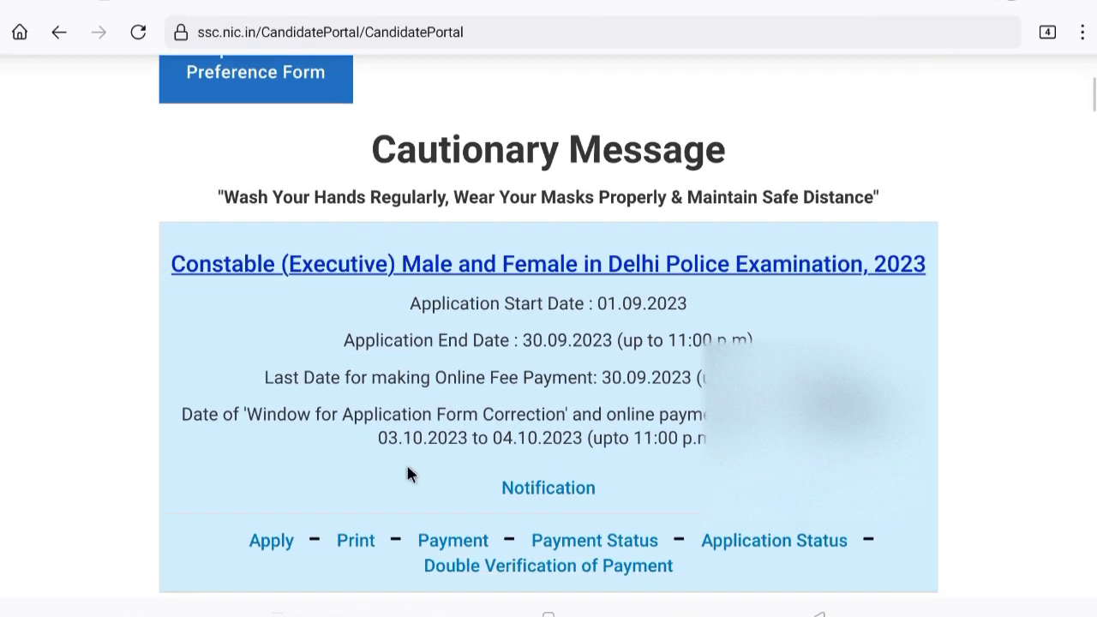
click(356, 385)
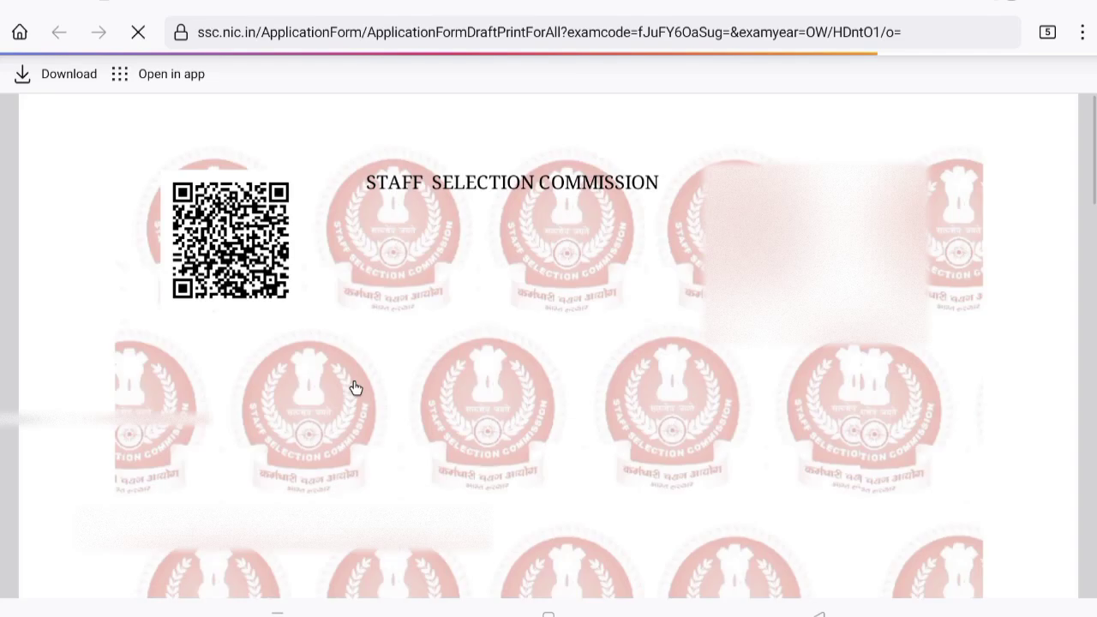
scroll(373, 382, down, 2)
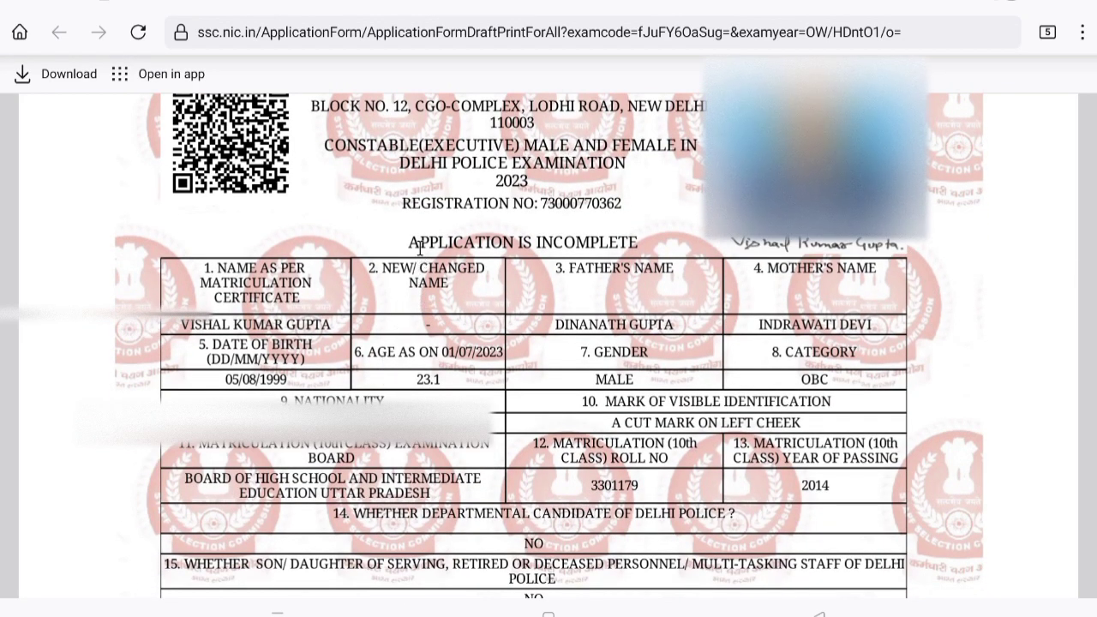
drag(397, 240, 622, 242)
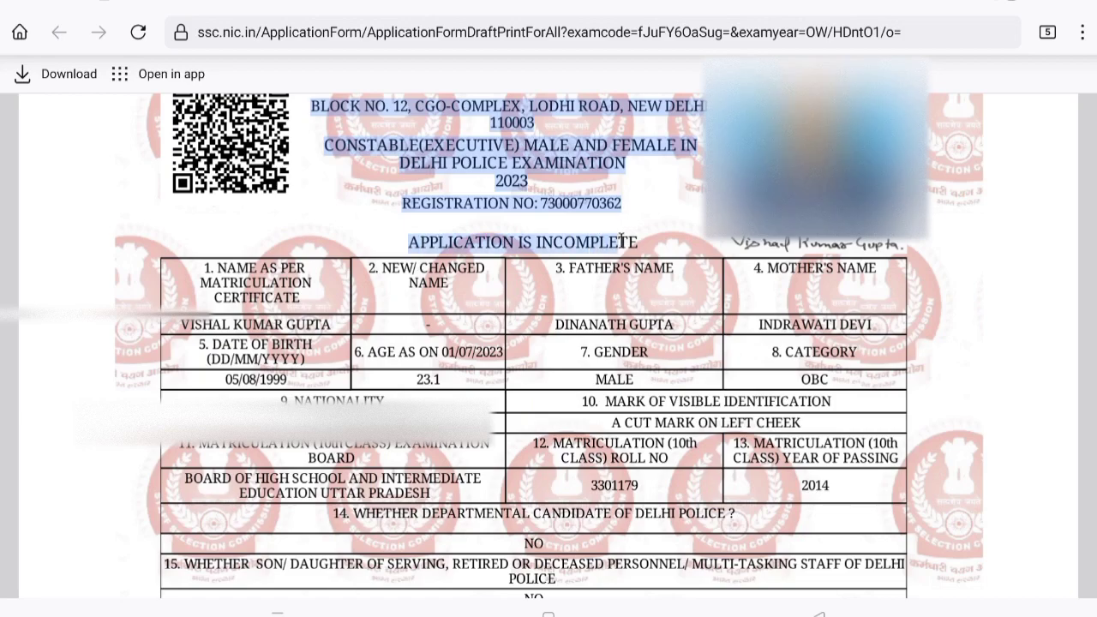
click(647, 246)
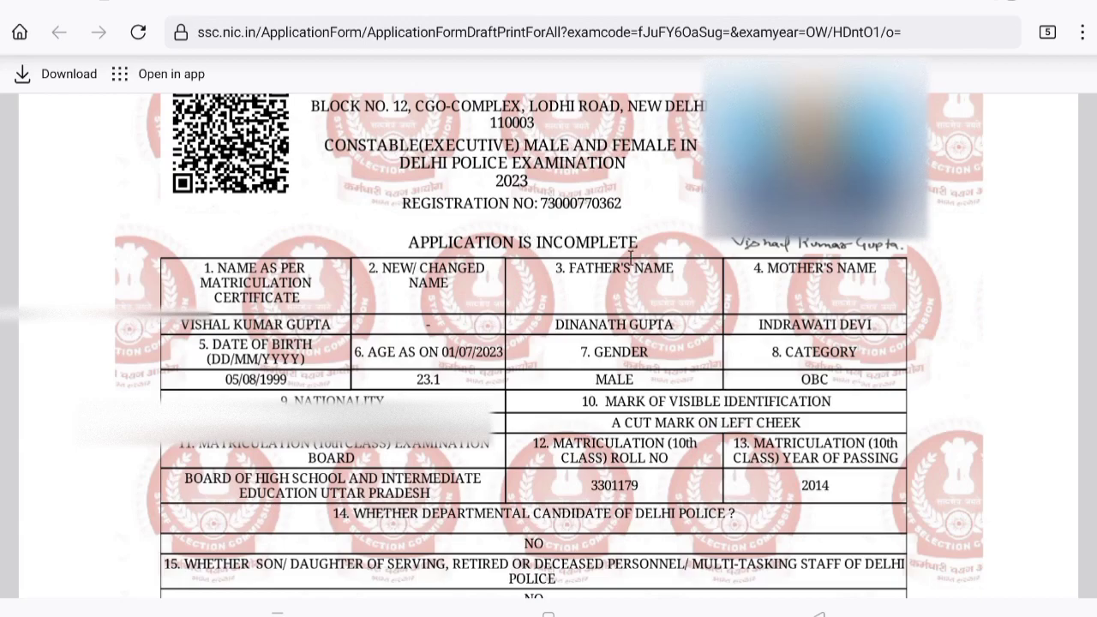
scroll(525, 362, up, 3)
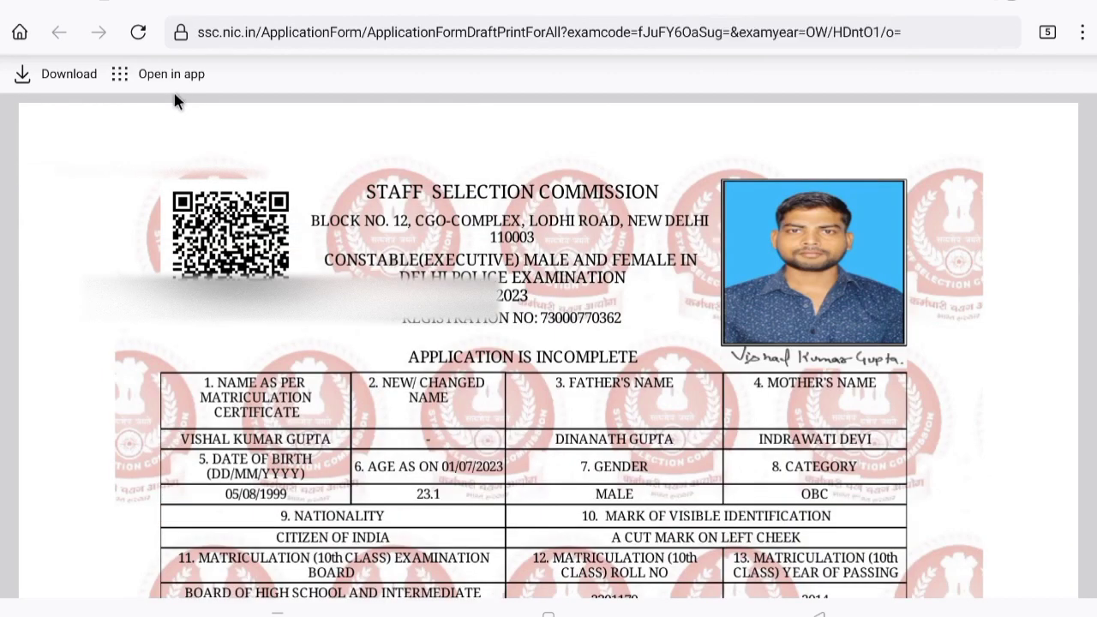